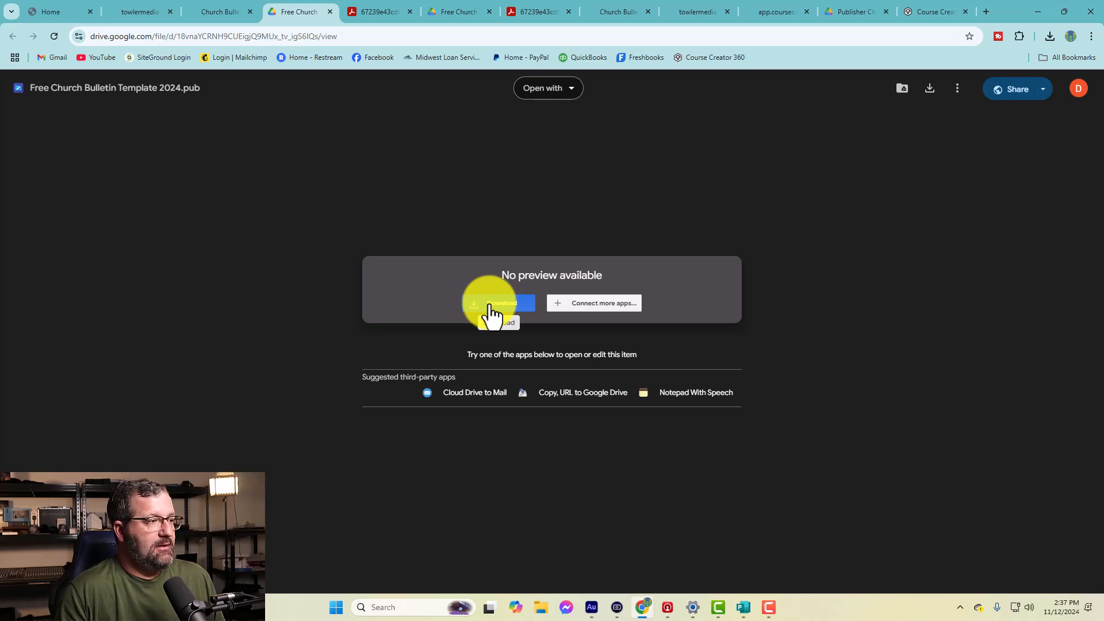
Step: Download Free Church Bulletin Template 2024.pub and open it in a maximized Publisher window, accepting the missing-font notice without changing the font substitution
{"action": "left_click", "coordinate": [503, 308]}
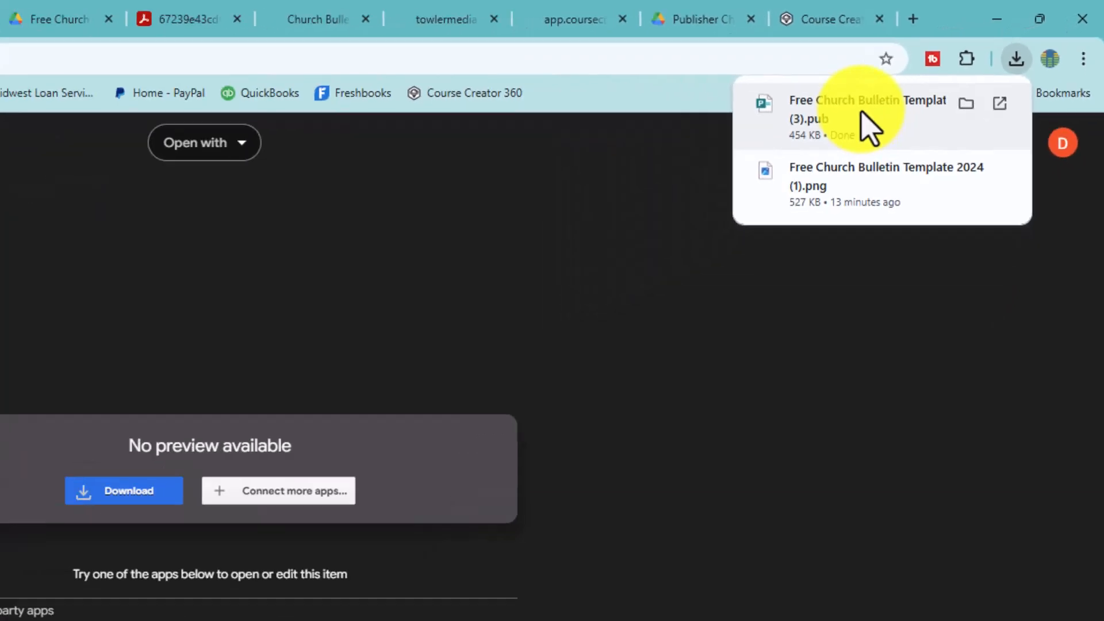
{"action": "left_click", "coordinate": [742, 170]}
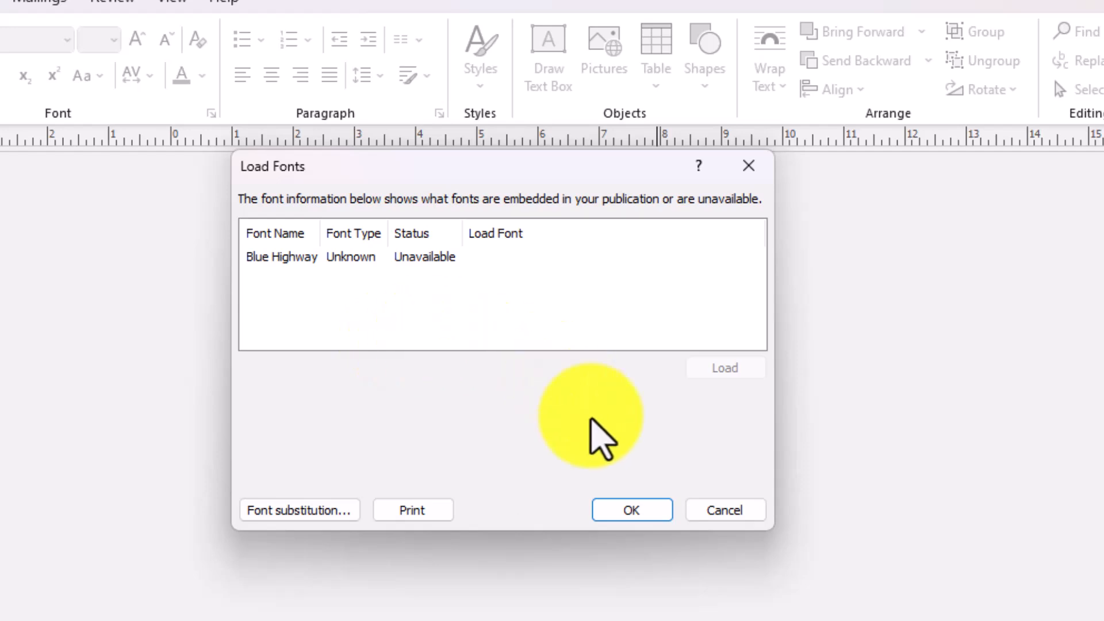
{"action": "left_click", "coordinate": [326, 510]}
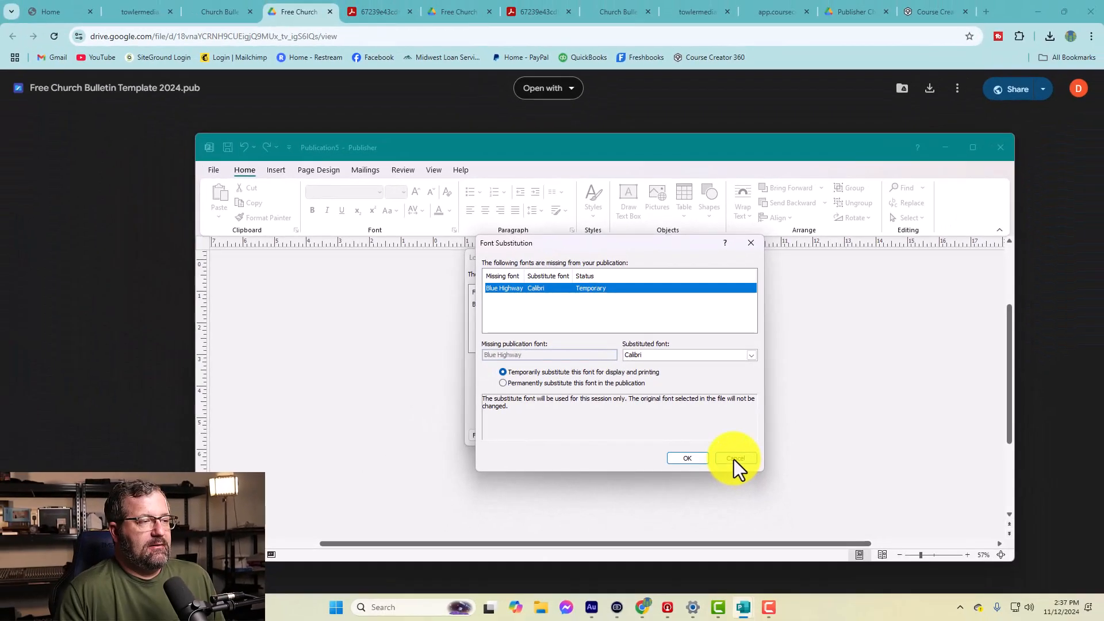
{"action": "left_click", "coordinate": [755, 556]}
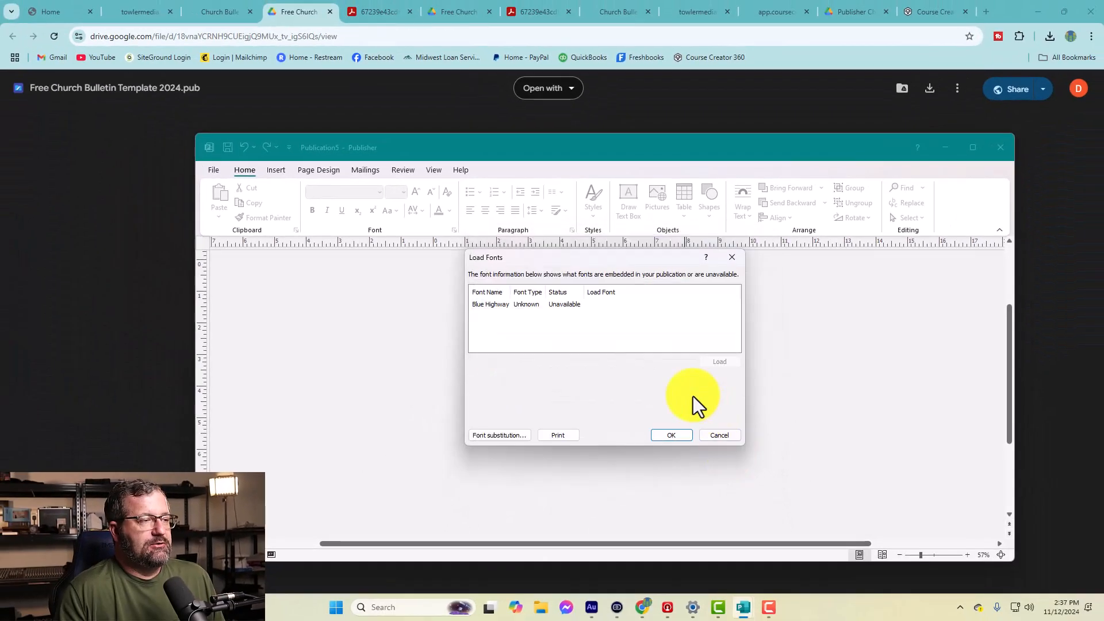
{"action": "left_click", "coordinate": [671, 435]}
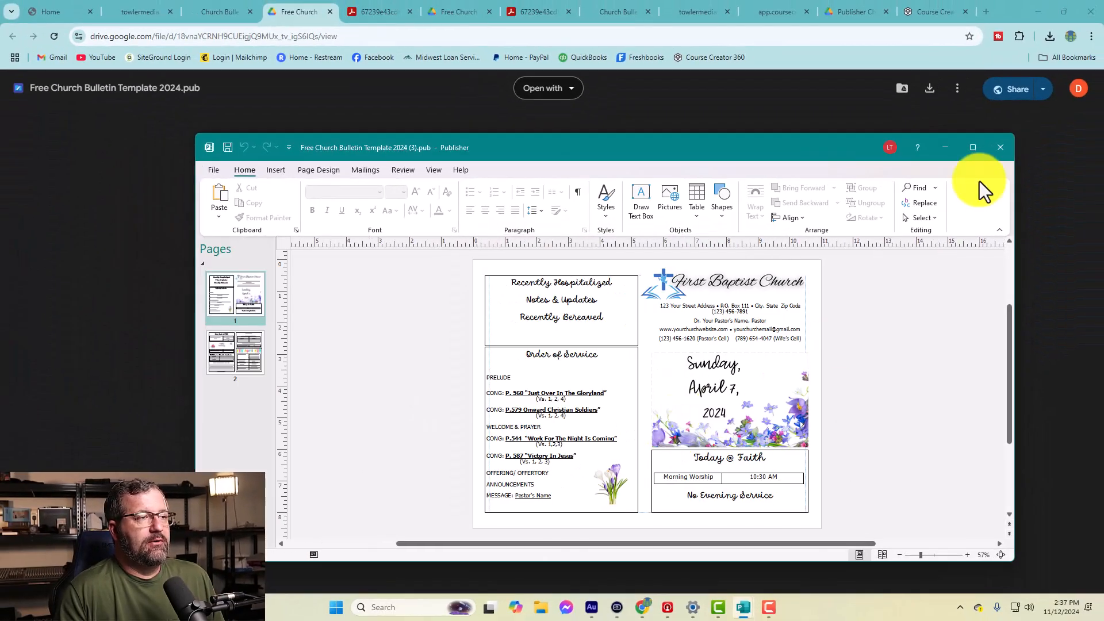
{"action": "left_click", "coordinate": [971, 148]}
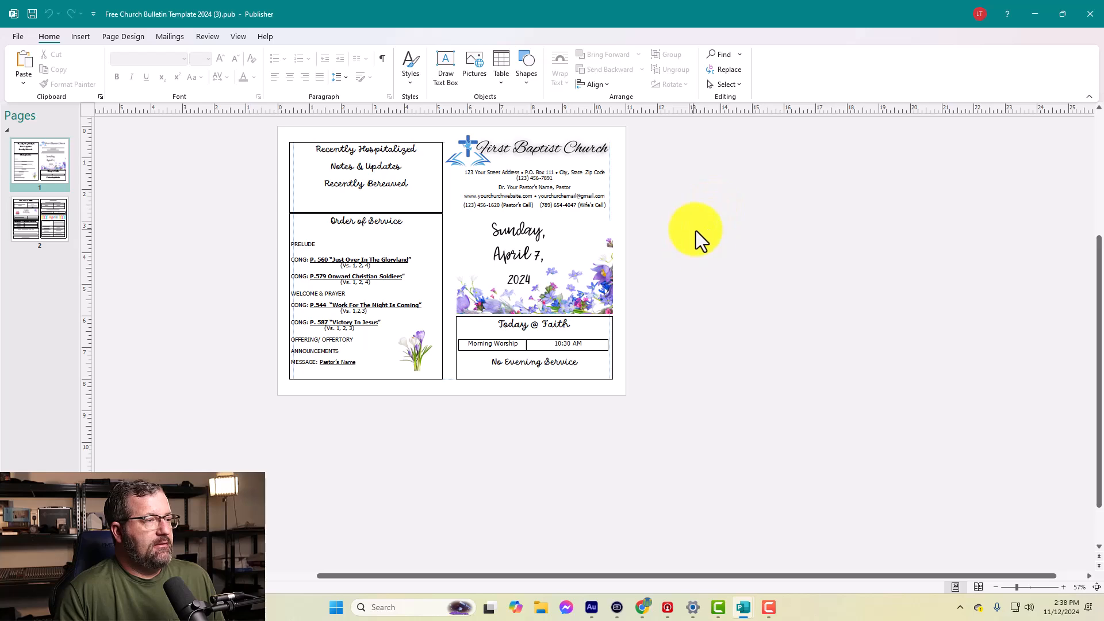
Step: Enlarge the view to 84% and review the layout of both bulletin pages, ending on page 1
{"action": "left_click_drag", "start_coordinate": [1016, 587], "coordinate": [1025, 587]}
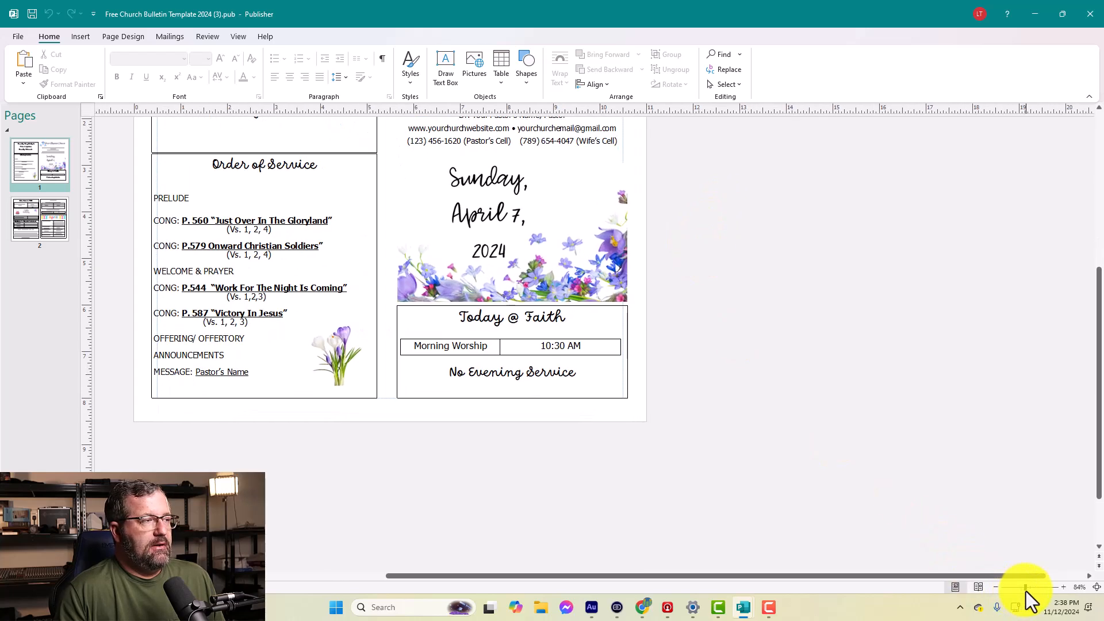
{"action": "left_click_drag", "start_coordinate": [916, 577], "coordinate": [796, 577]}
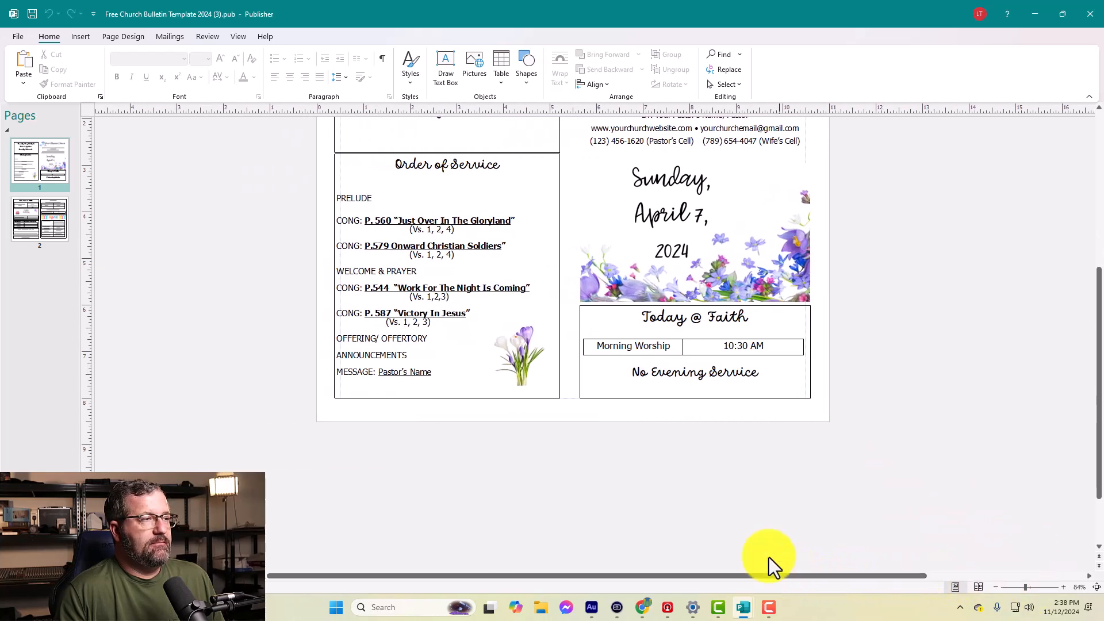
{"action": "scroll", "coordinate": [643, 377], "scroll_direction": "up", "scroll_amount": 2}
{"action": "scroll", "coordinate": [643, 377], "scroll_direction": "up", "scroll_amount": 2}
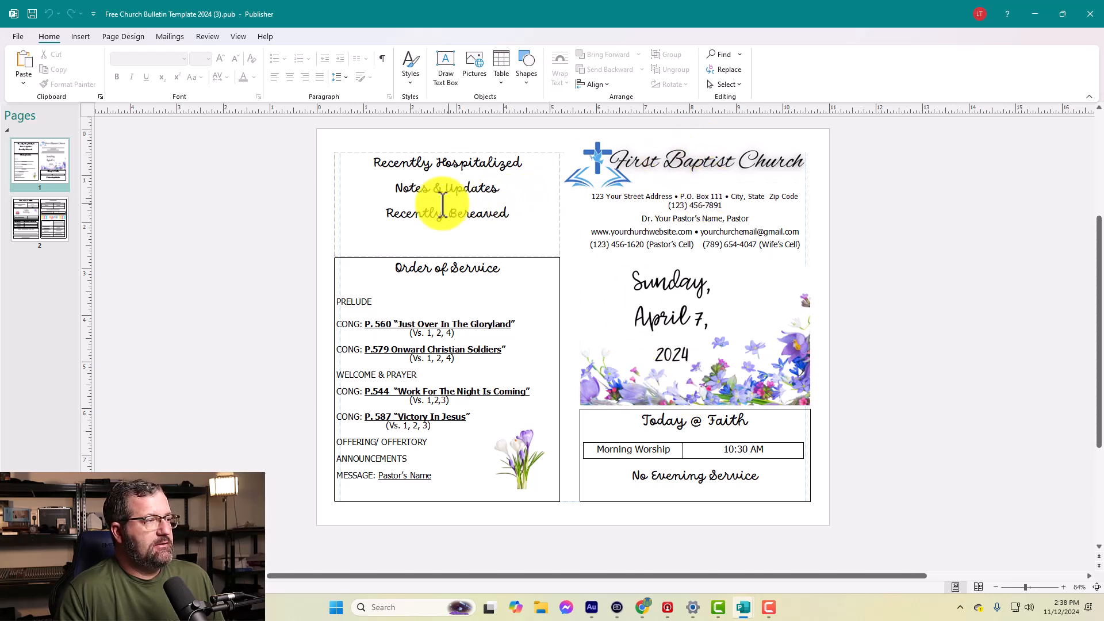
{"action": "left_click", "coordinate": [32, 224]}
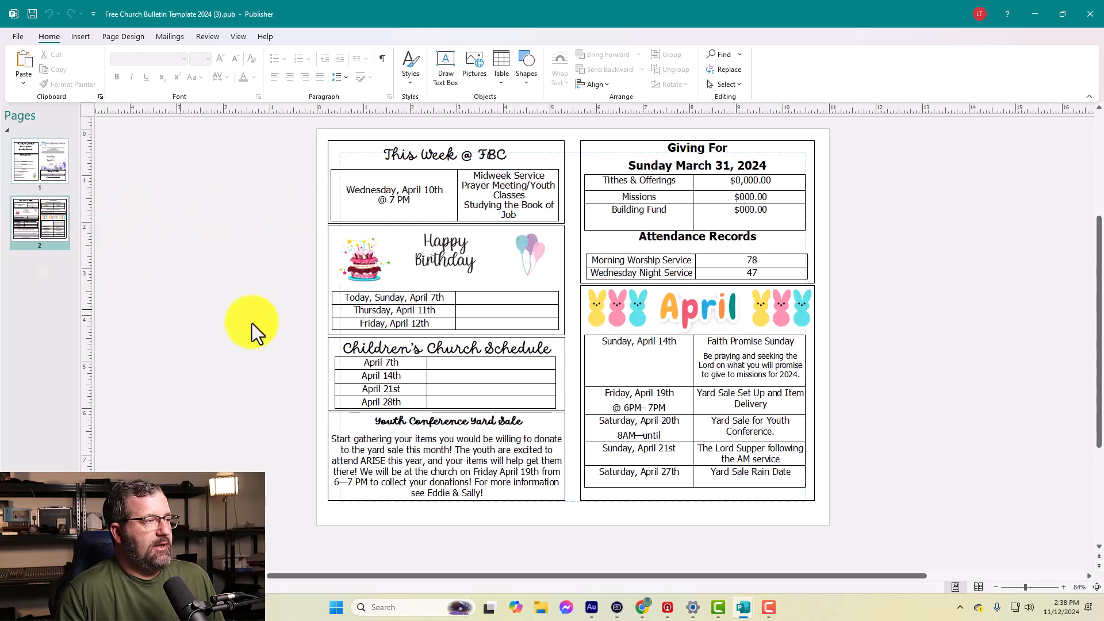
{"action": "left_click", "coordinate": [35, 165]}
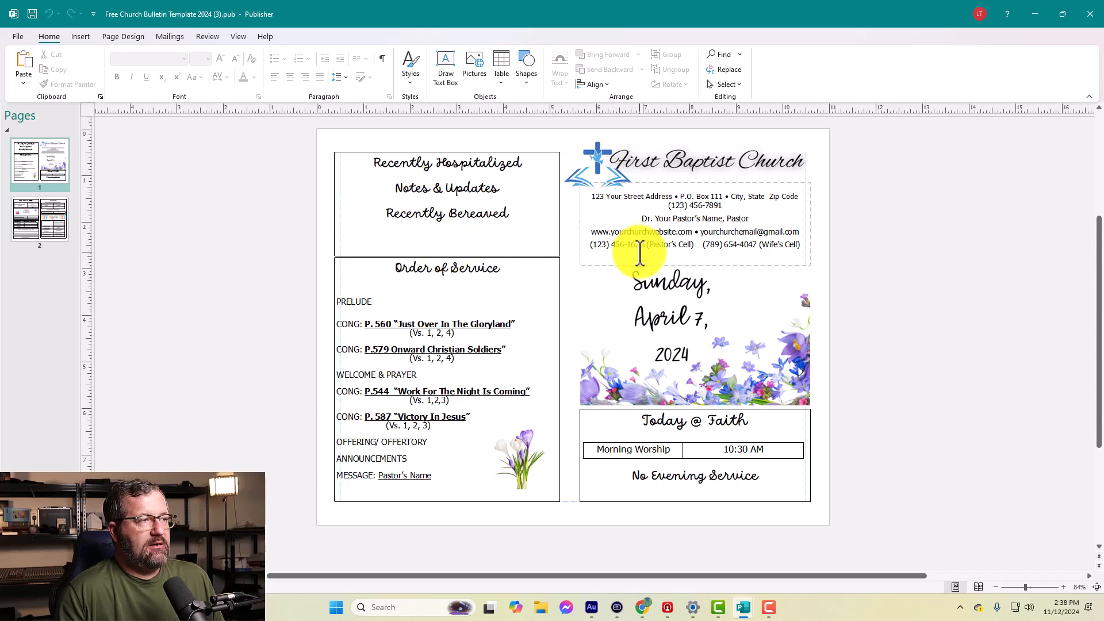
{"action": "left_click", "coordinate": [37, 227]}
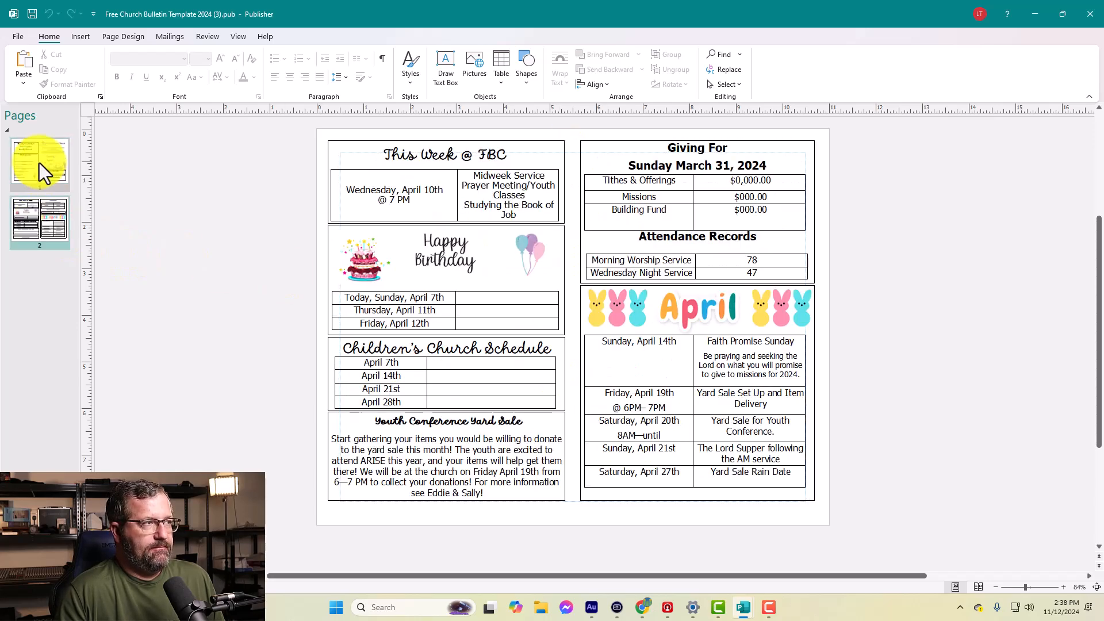
{"action": "left_click", "coordinate": [39, 163]}
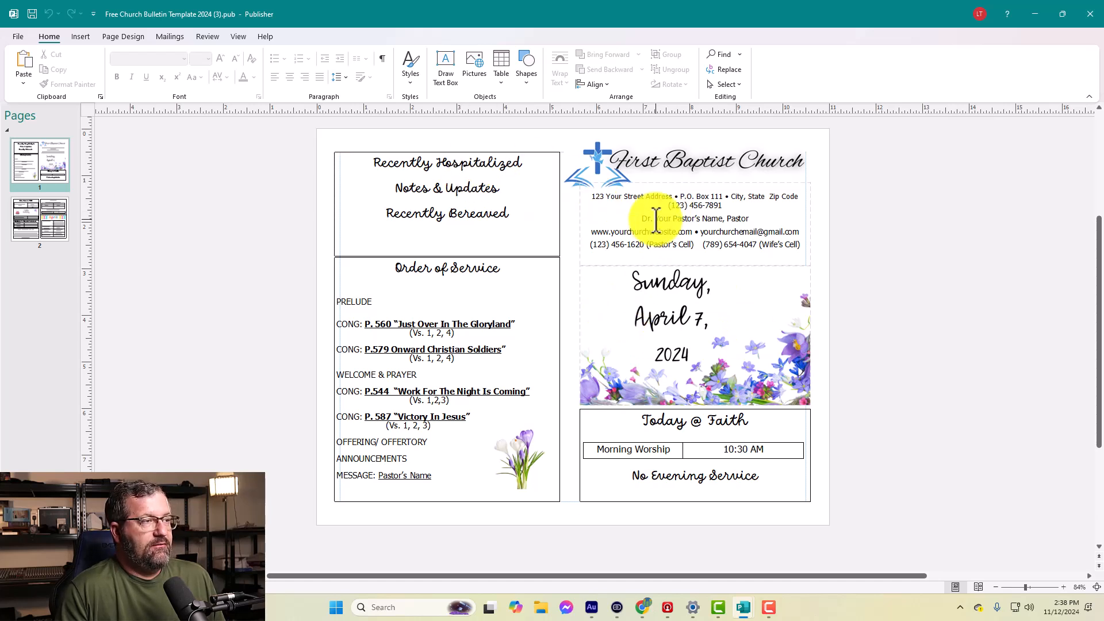
Step: Move the church contact details text box off the page and back to its place beneath the logo
{"action": "left_click", "coordinate": [719, 204]}
{"action": "left_click_drag", "start_coordinate": [762, 180], "coordinate": [1079, 209]}
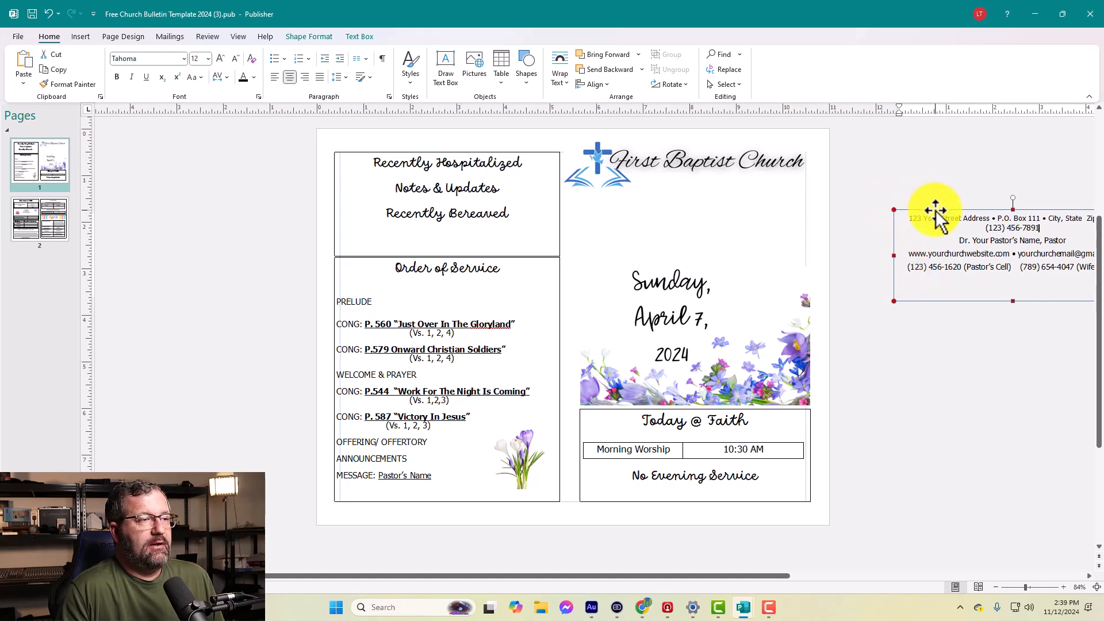
{"action": "left_click_drag", "start_coordinate": [936, 209], "coordinate": [613, 191]}
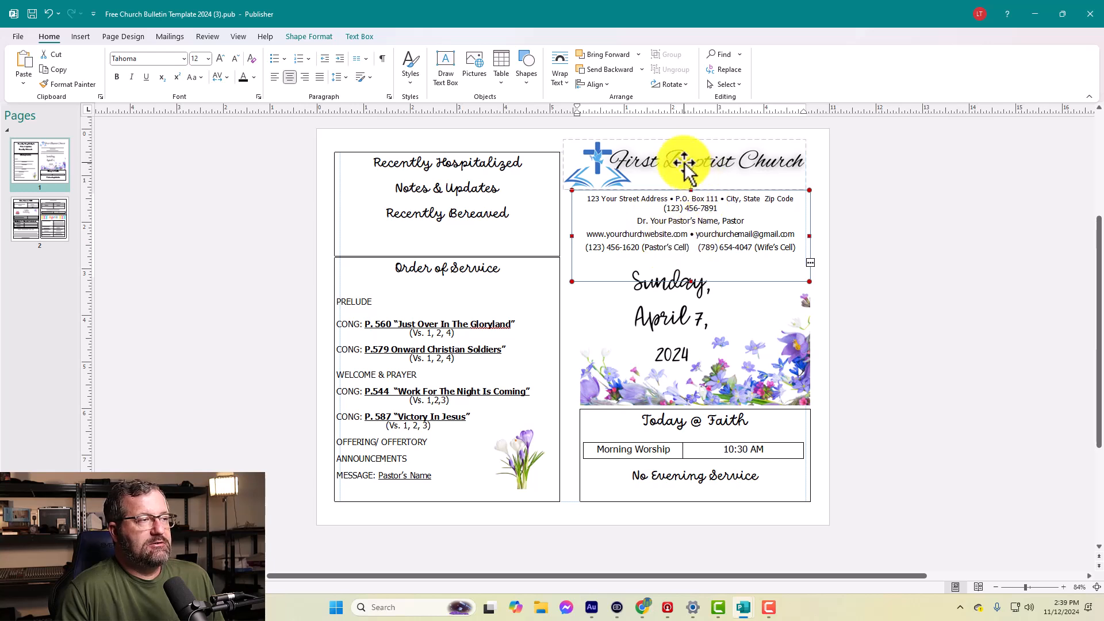
Step: Move the First Baptist Church logo off the page into the blank workspace beside it
{"action": "left_click_drag", "start_coordinate": [684, 163], "coordinate": [737, 164]}
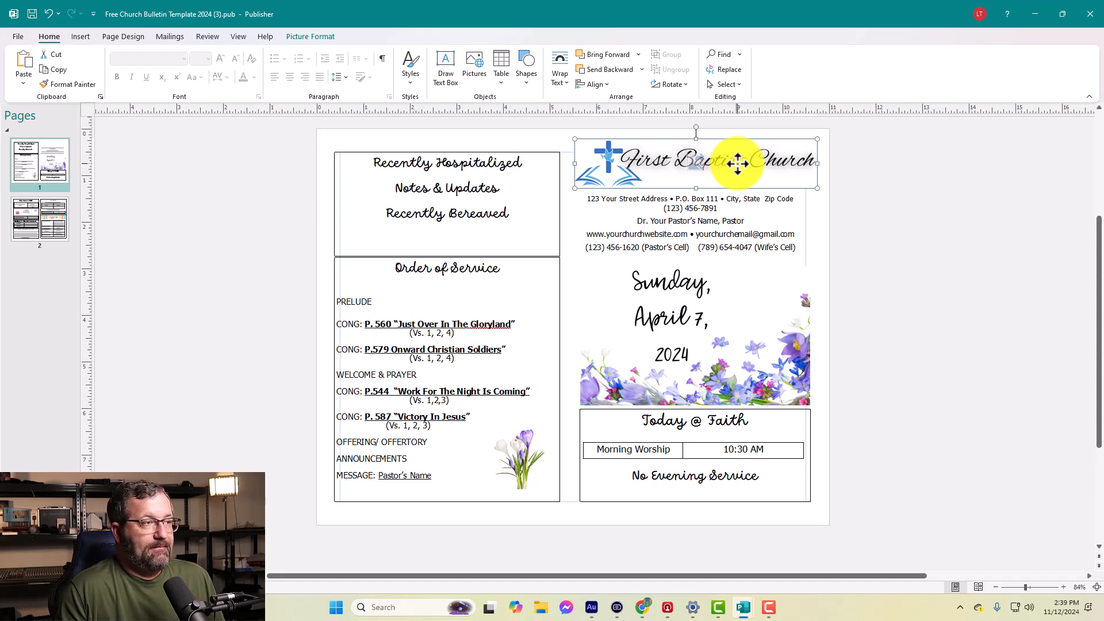
{"action": "left_click_drag", "start_coordinate": [738, 164], "coordinate": [738, 163]}
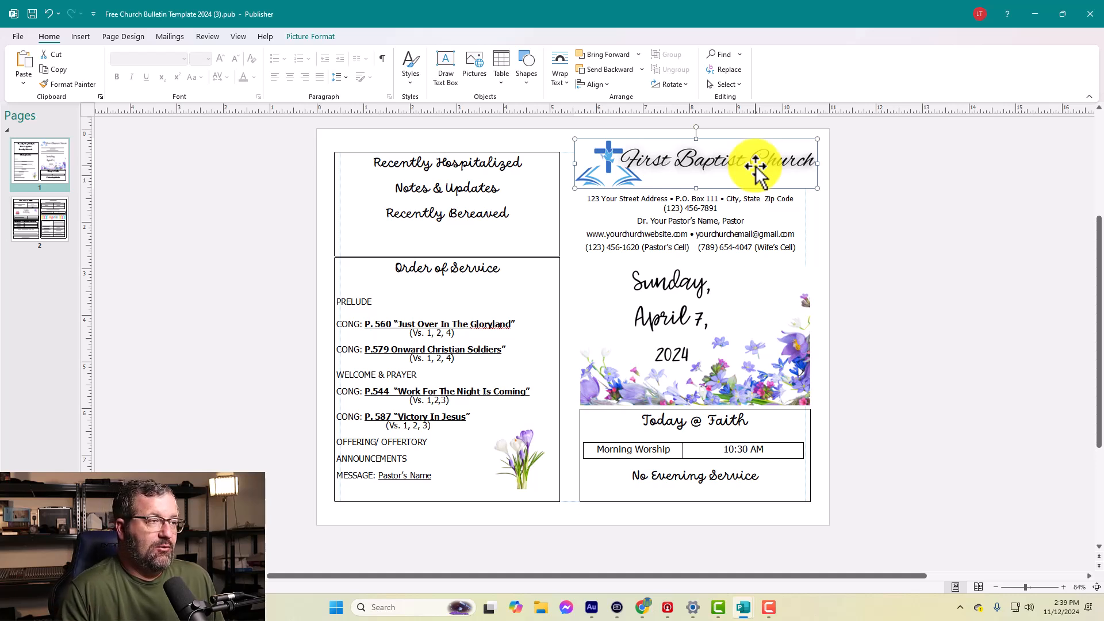
{"action": "left_click_drag", "start_coordinate": [755, 167], "coordinate": [980, 202]}
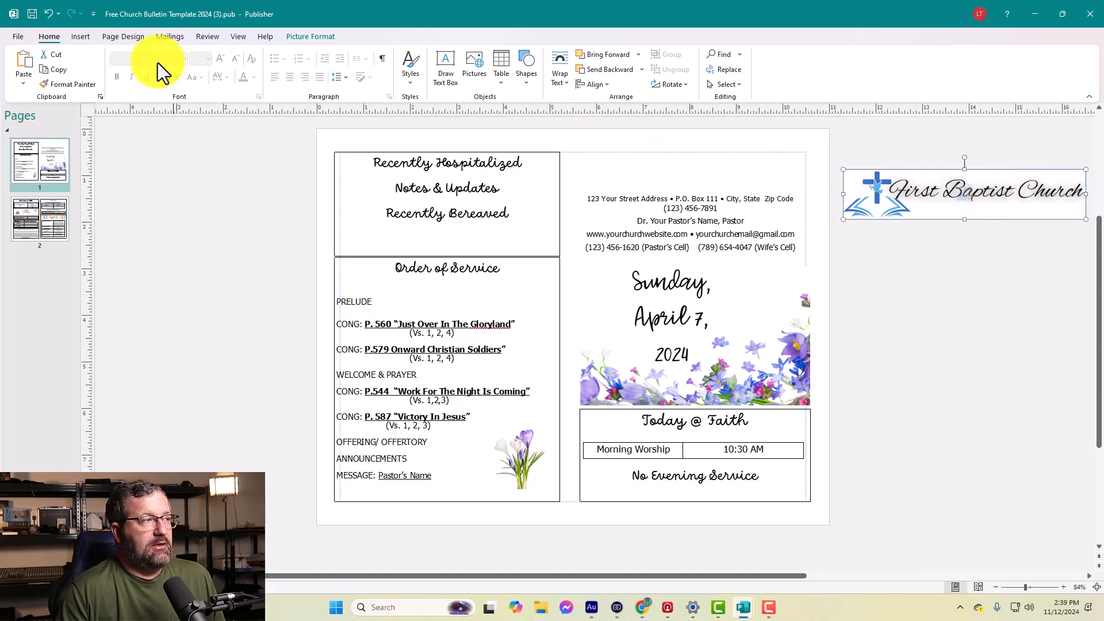
{"action": "left_click", "coordinate": [77, 38]}
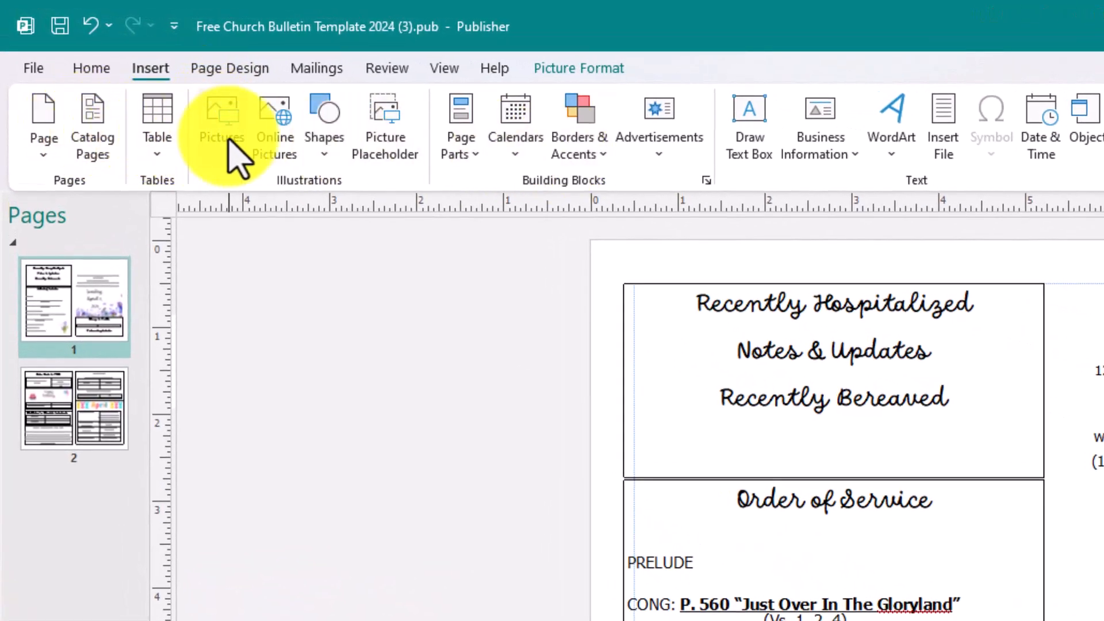
{"action": "left_click", "coordinate": [236, 161]}
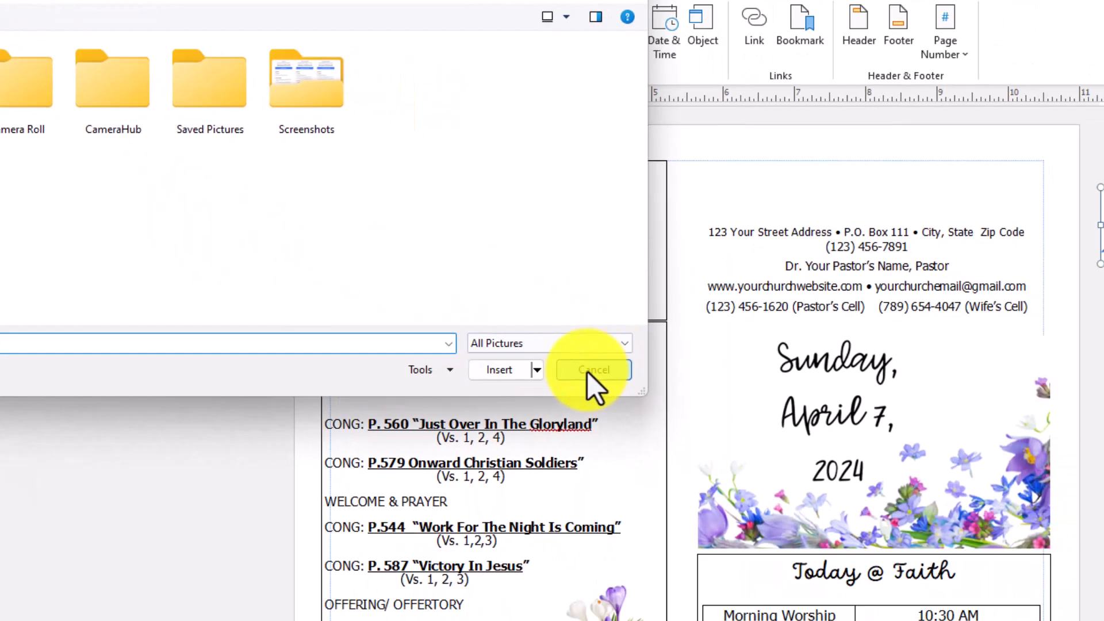
{"action": "left_click", "coordinate": [952, 539]}
Step: Place the First Baptist Church logo back on the front cover, just above the contact details
{"action": "left_click_drag", "start_coordinate": [801, 119], "coordinate": [471, 81]}
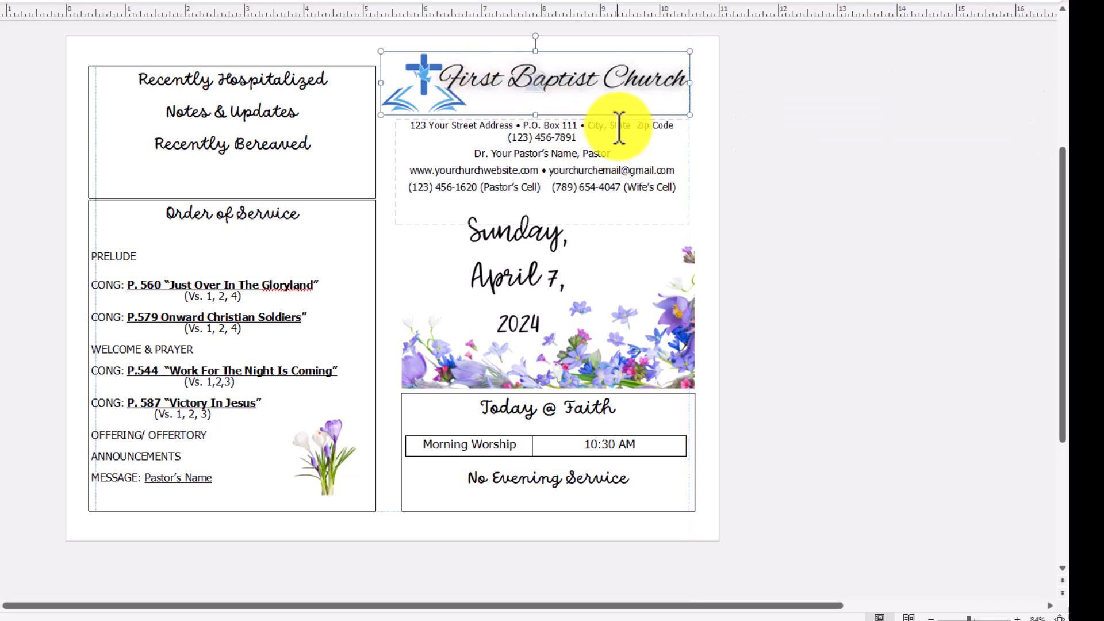
{"action": "left_click_drag", "start_coordinate": [591, 86], "coordinate": [566, 89]}
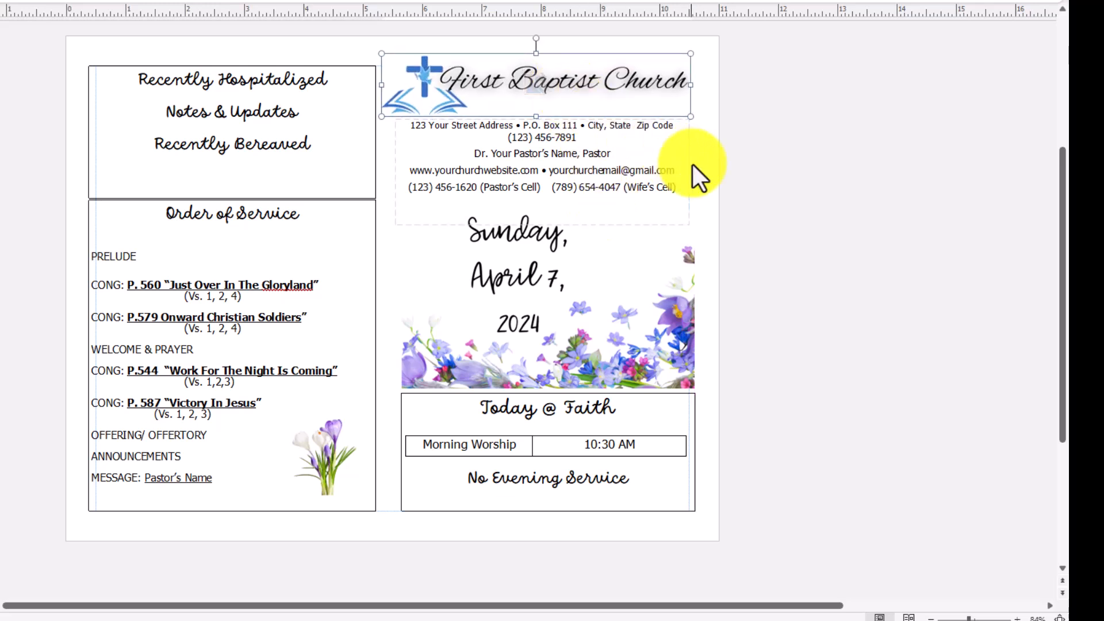
Step: Move the dated flower picture off the page and draw an empty text box in the space it occupied
{"action": "left_click", "coordinate": [545, 278]}
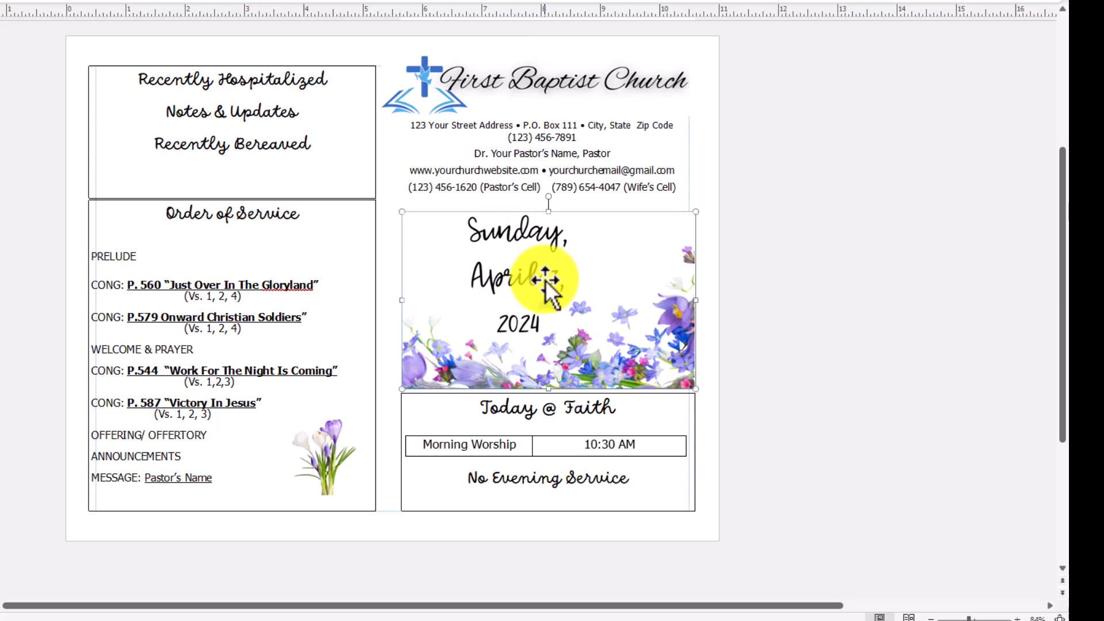
{"action": "left_click_drag", "start_coordinate": [545, 281], "coordinate": [908, 218]}
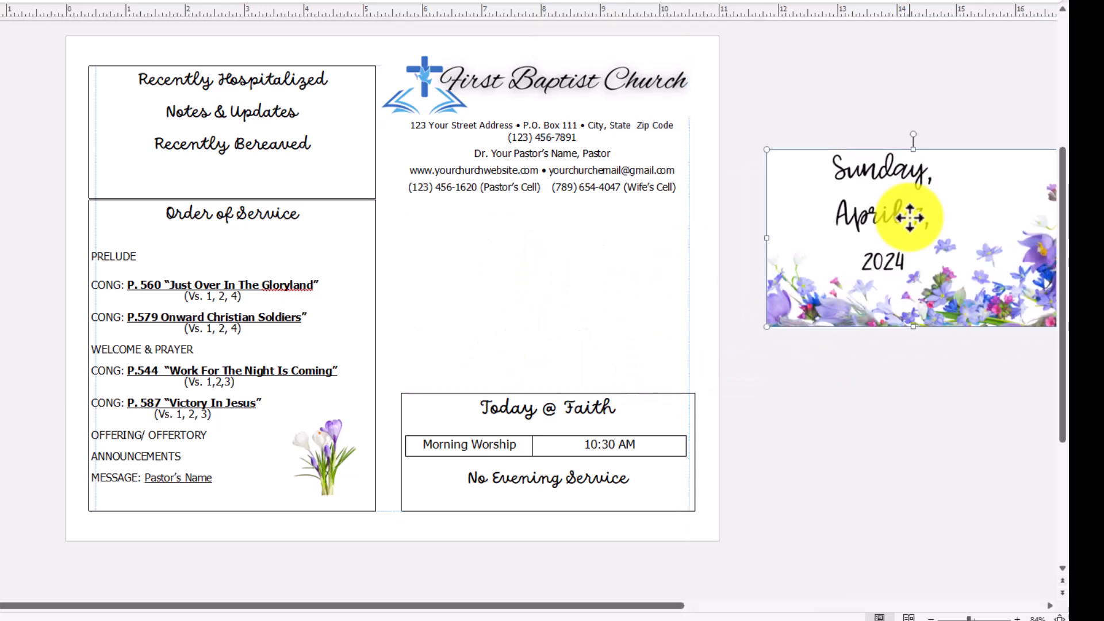
{"action": "left_click", "coordinate": [414, 219]}
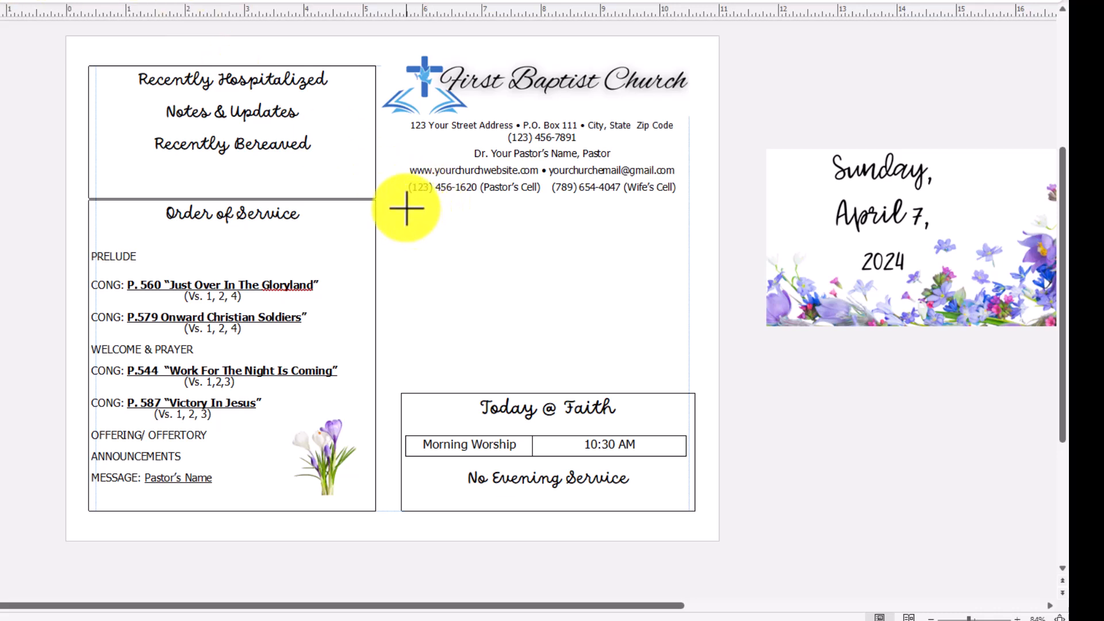
{"action": "left_click_drag", "start_coordinate": [406, 208], "coordinate": [690, 377]}
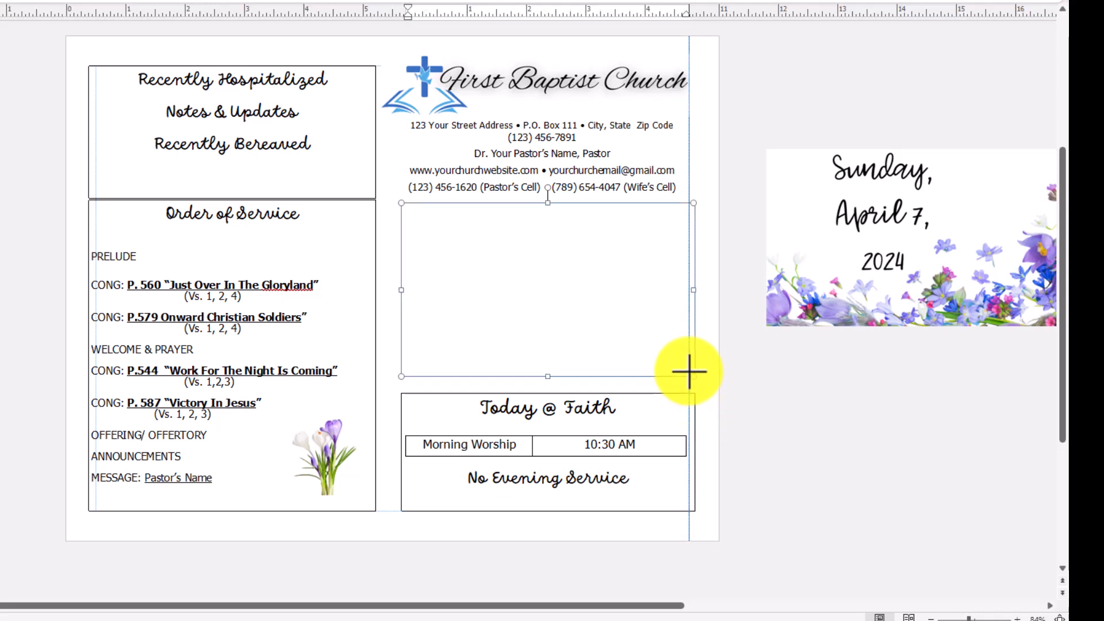
Step: Duplicate the "Today @ Faith" text box and move the copy into the empty space above the original
{"action": "right_click", "coordinate": [695, 412]}
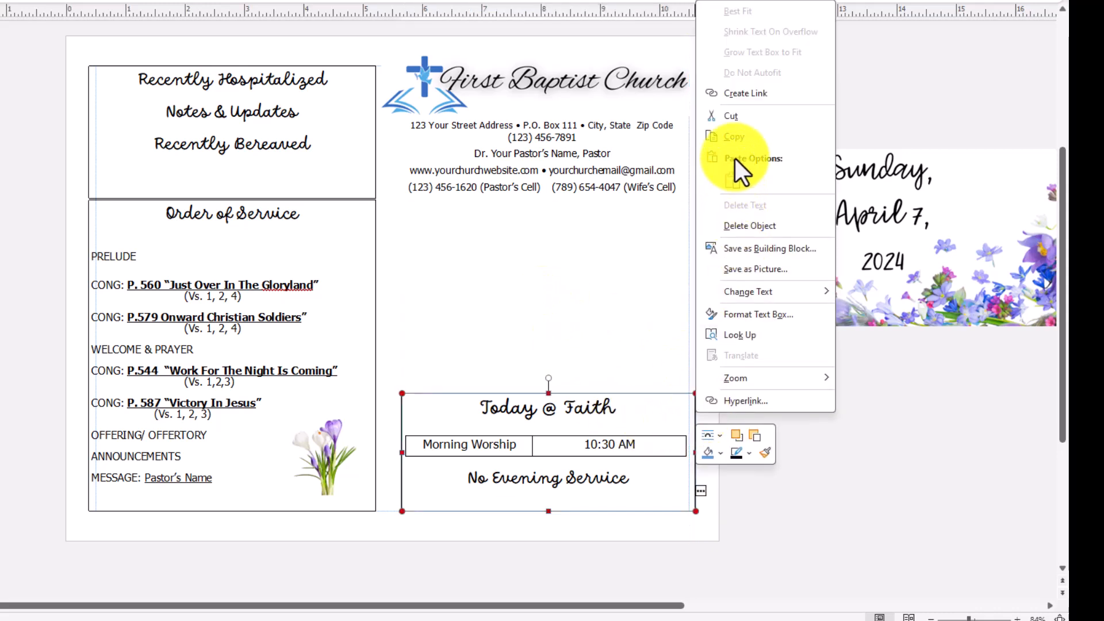
{"action": "key", "text": "Escape"}
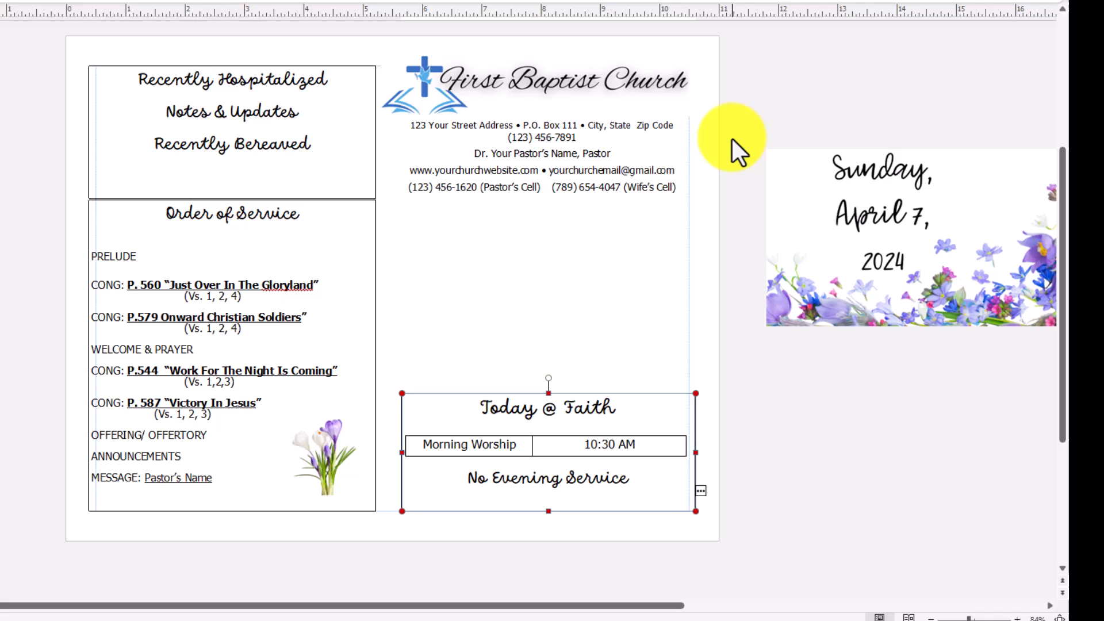
{"action": "right_click", "coordinate": [694, 417]}
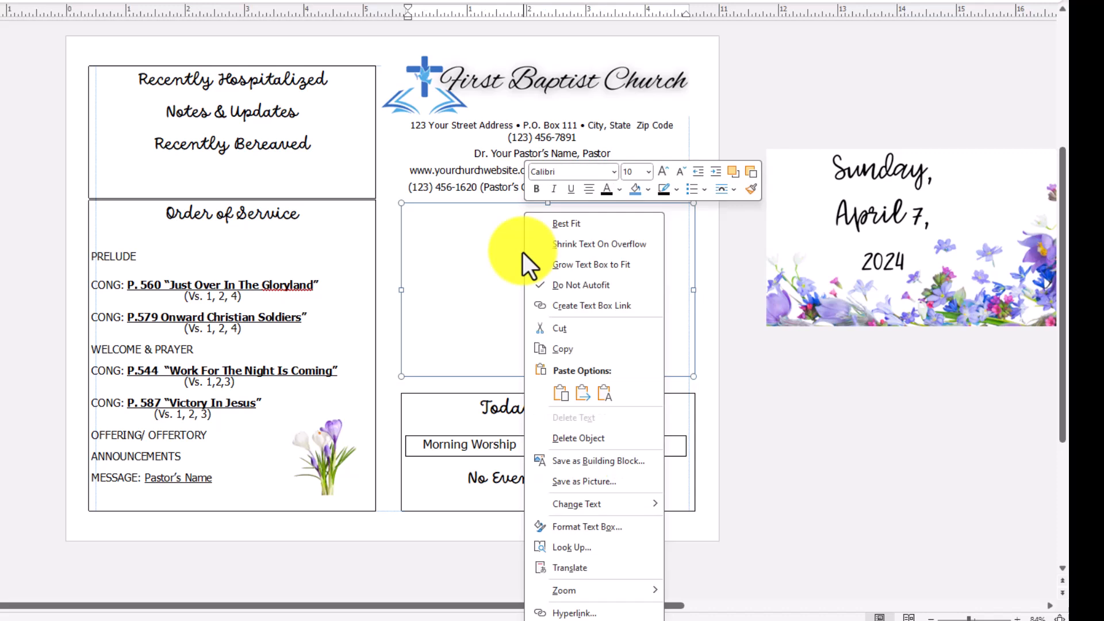
{"action": "left_click", "coordinate": [568, 393]}
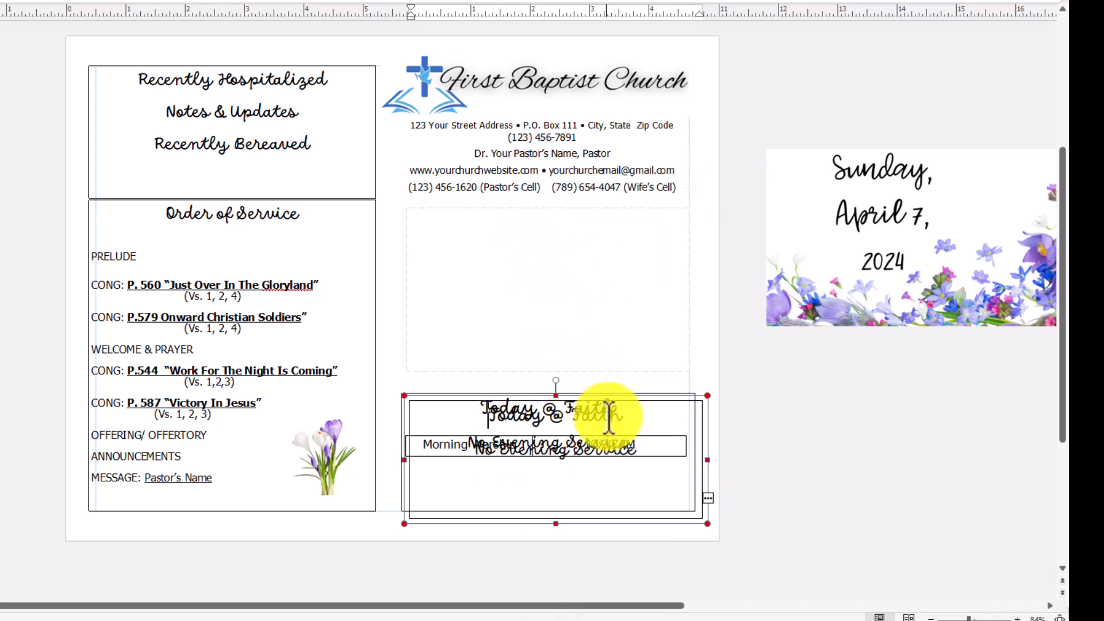
{"action": "mouse_move", "coordinate": [651, 365]}
{"action": "left_mouse_down"}
{"action": "mouse_move", "coordinate": [579, 234]}
{"action": "mouse_move", "coordinate": [617, 230]}
{"action": "left_mouse_up"}
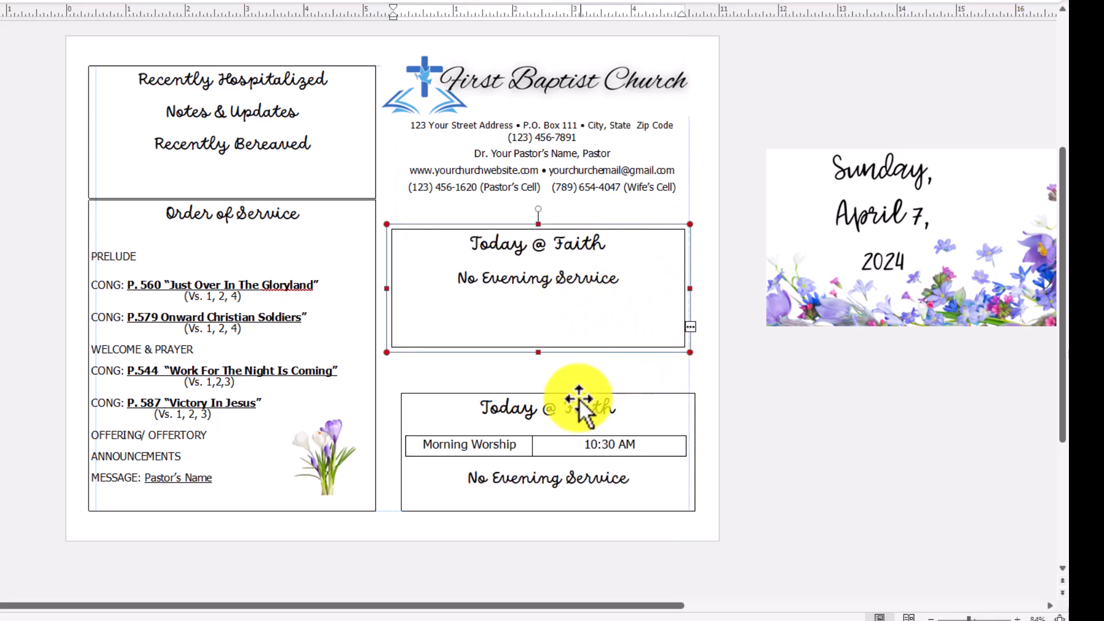
Step: Move the upper "Today @ Faith" text box up so it sits just below the contact details
{"action": "left_click", "coordinate": [566, 436]}
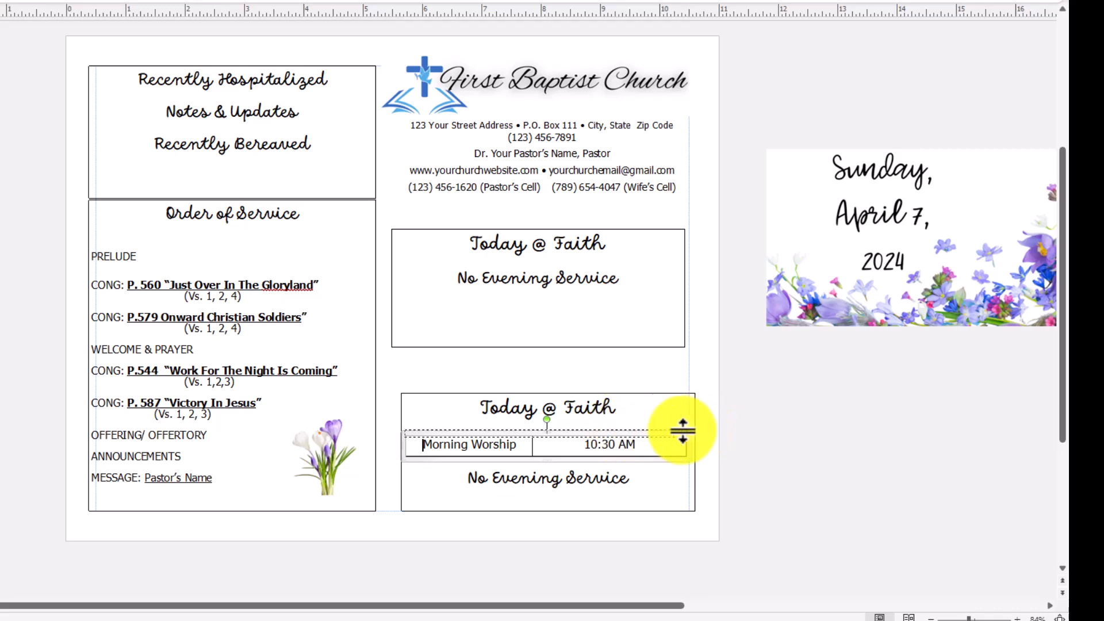
{"action": "left_click_drag", "start_coordinate": [523, 311], "coordinate": [519, 280]}
{"action": "left_click", "coordinate": [598, 235]}
{"action": "left_click", "coordinate": [670, 226]}
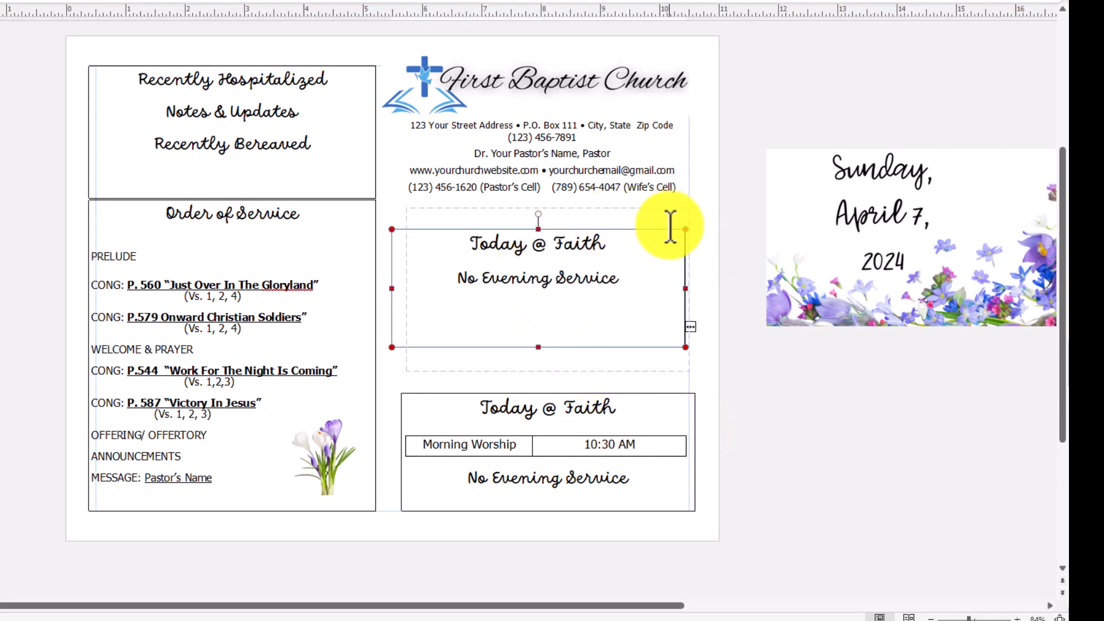
{"action": "left_click_drag", "start_coordinate": [648, 226], "coordinate": [648, 202]}
Step: Extend the upper "Today @ Faith" box down toward the lower box and match its left and right edges to that box
{"action": "left_click_drag", "start_coordinate": [535, 333], "coordinate": [539, 383]}
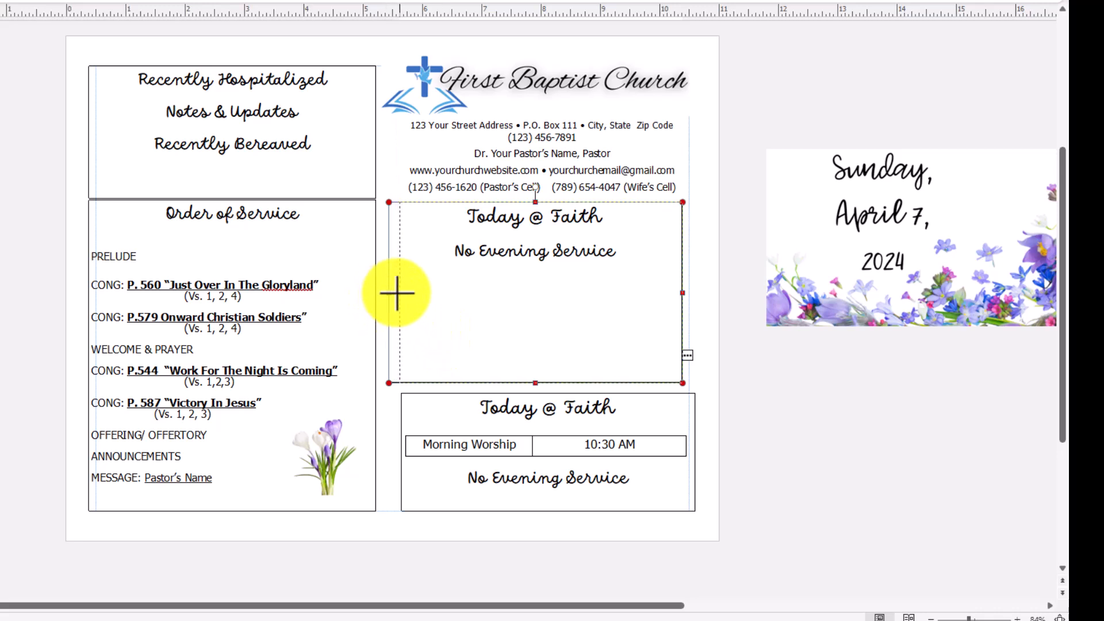
{"action": "left_click_drag", "start_coordinate": [398, 293], "coordinate": [401, 294]}
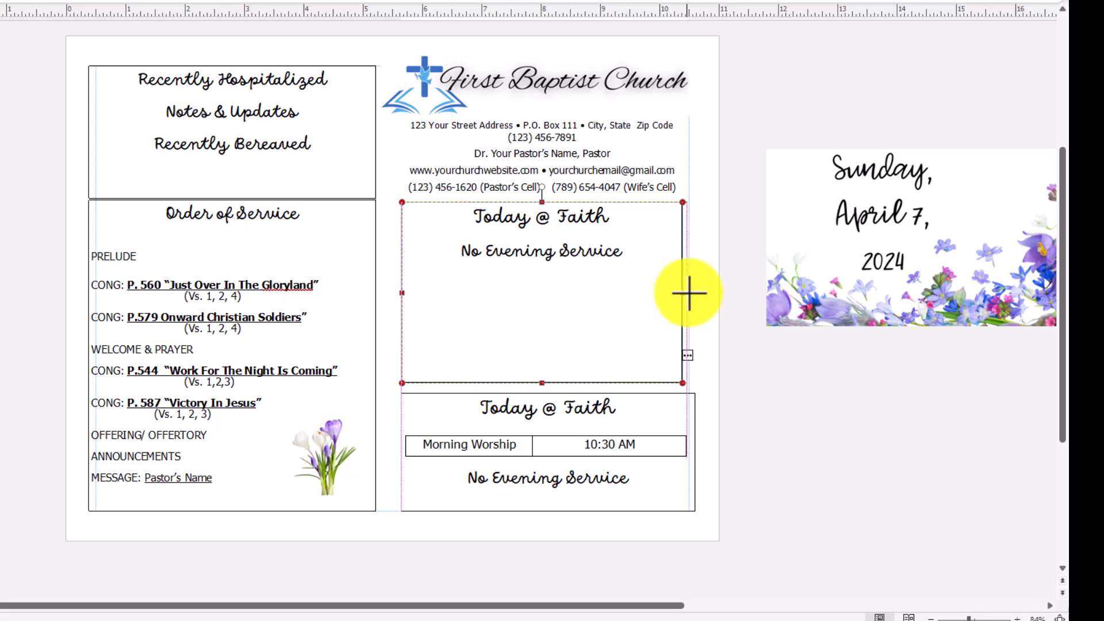
{"action": "left_click_drag", "start_coordinate": [688, 292], "coordinate": [695, 292]}
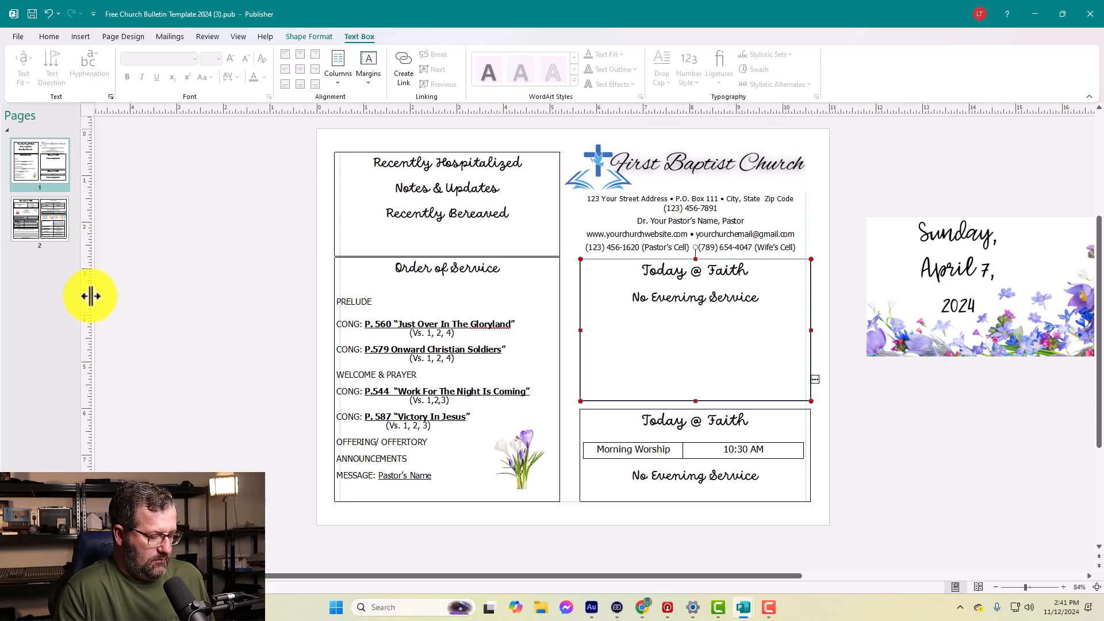
Step: Place a vertical ruler guide near the page's centre, between the Order of Service column and the front cover
{"action": "left_click_drag", "start_coordinate": [90, 296], "coordinate": [197, 298]}
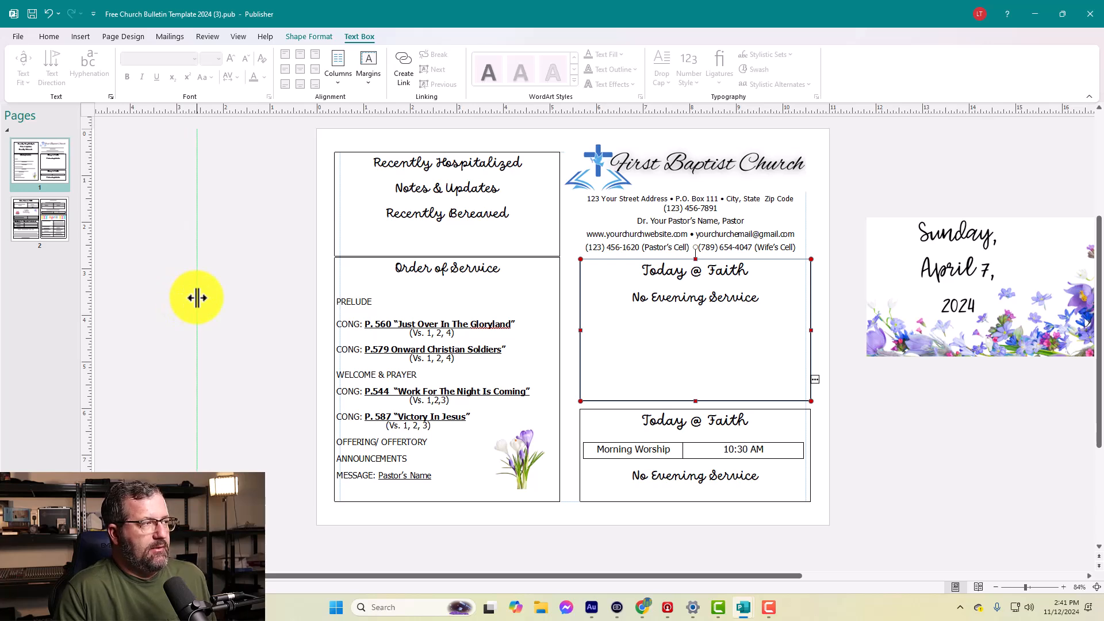
{"action": "left_click_drag", "start_coordinate": [196, 297], "coordinate": [574, 285]}
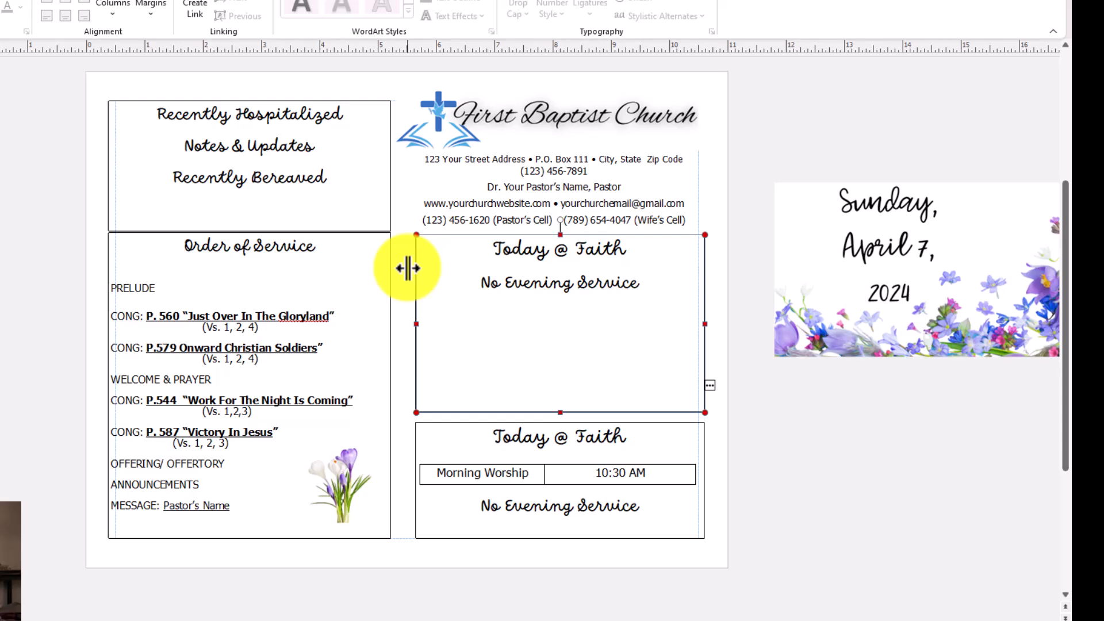
{"action": "left_click_drag", "start_coordinate": [408, 267], "coordinate": [392, 271]}
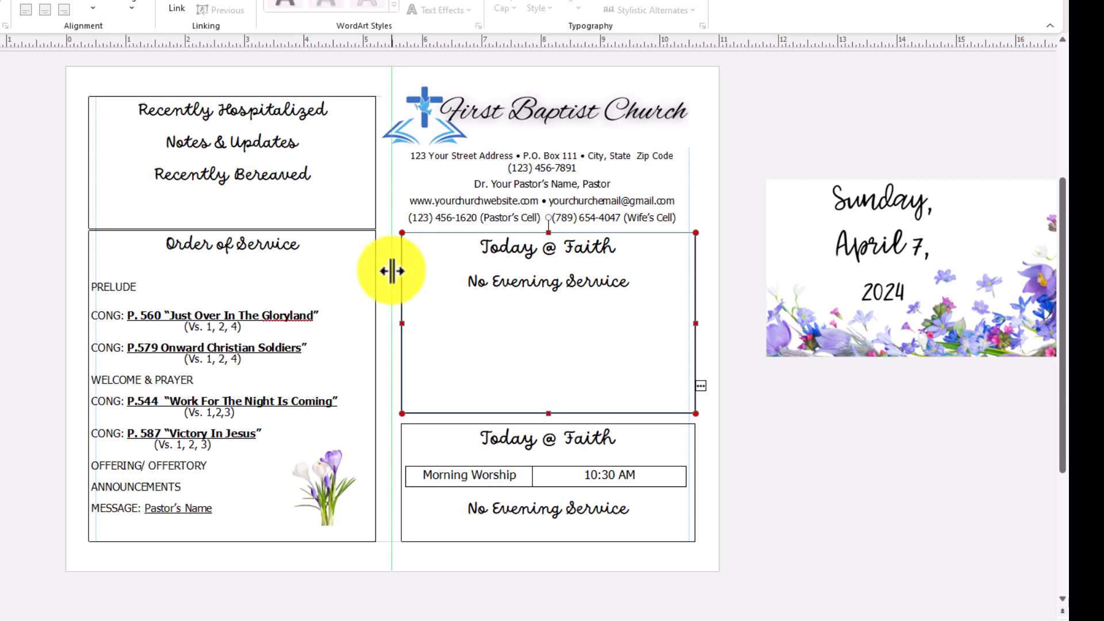
{"action": "left_click_drag", "start_coordinate": [392, 271], "coordinate": [391, 271]}
{"action": "key", "text": "super"}
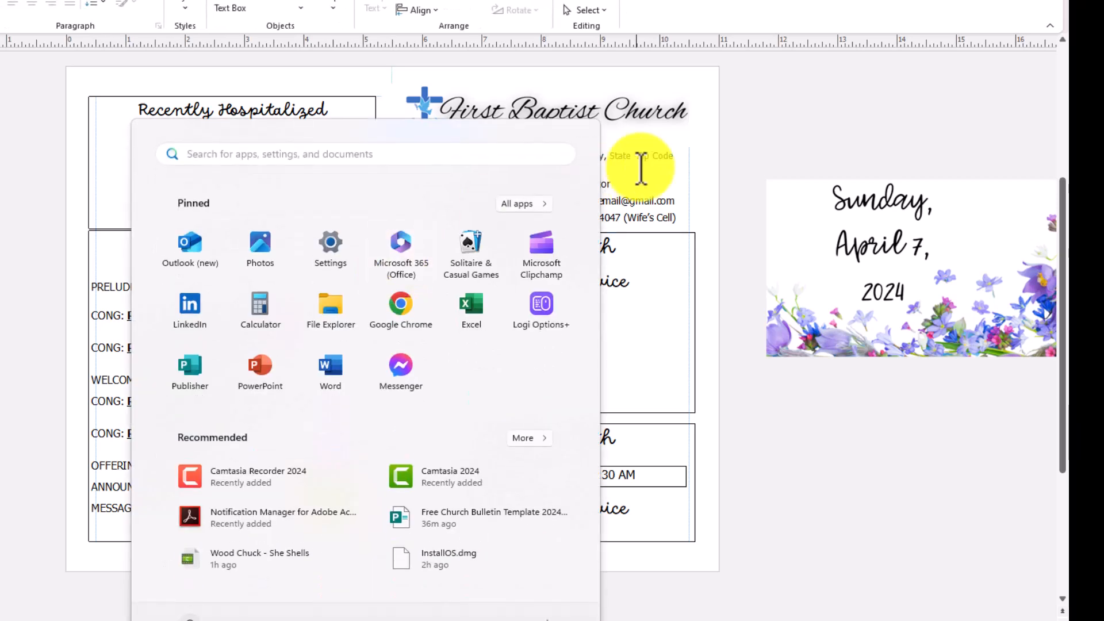
{"action": "left_click", "coordinate": [764, 156]}
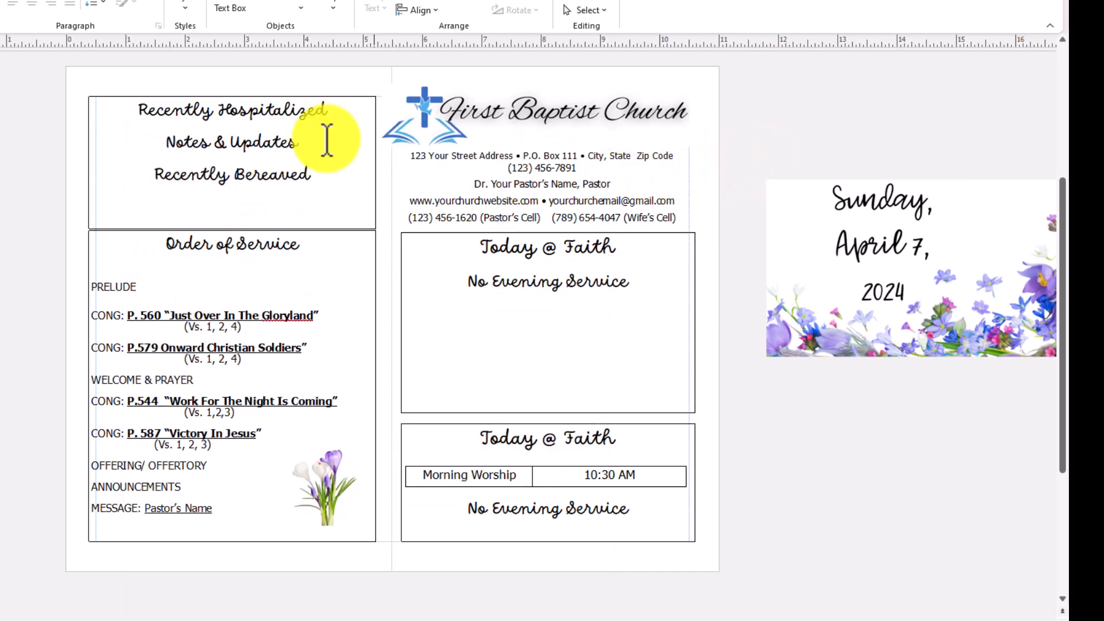
Step: Place a vertical guide along the front-cover boxes' left edge and move the First Baptist Church logo right to meet it
{"action": "left_click_drag", "start_coordinate": [420, 121], "coordinate": [433, 121]}
{"action": "left_click_drag", "start_coordinate": [391, 85], "coordinate": [443, 112]}
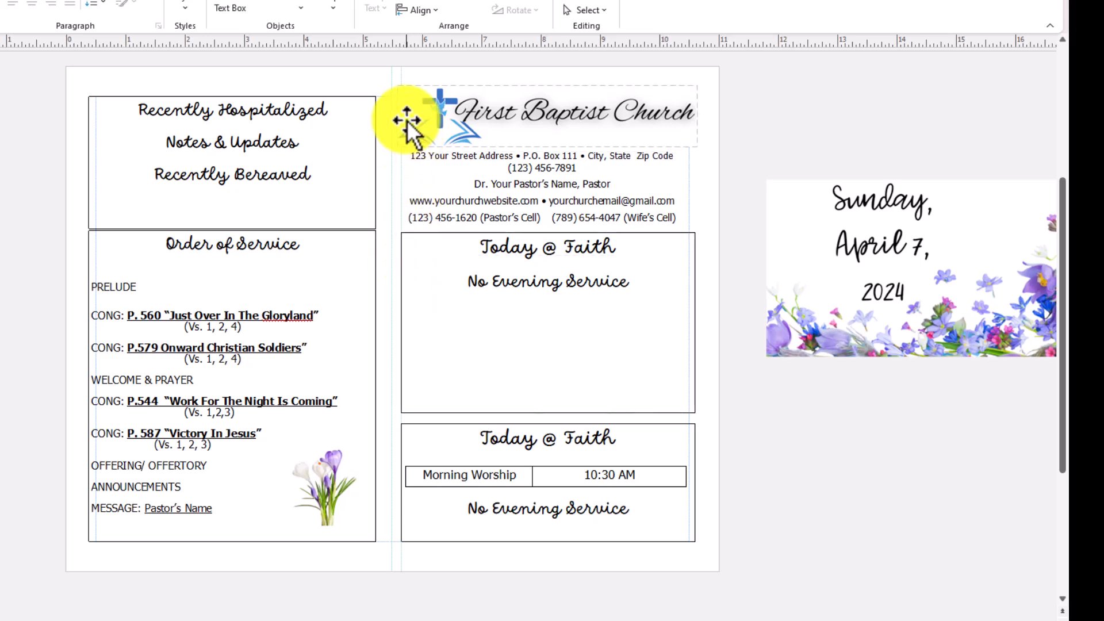
{"action": "left_click_drag", "start_coordinate": [402, 115], "coordinate": [403, 116]}
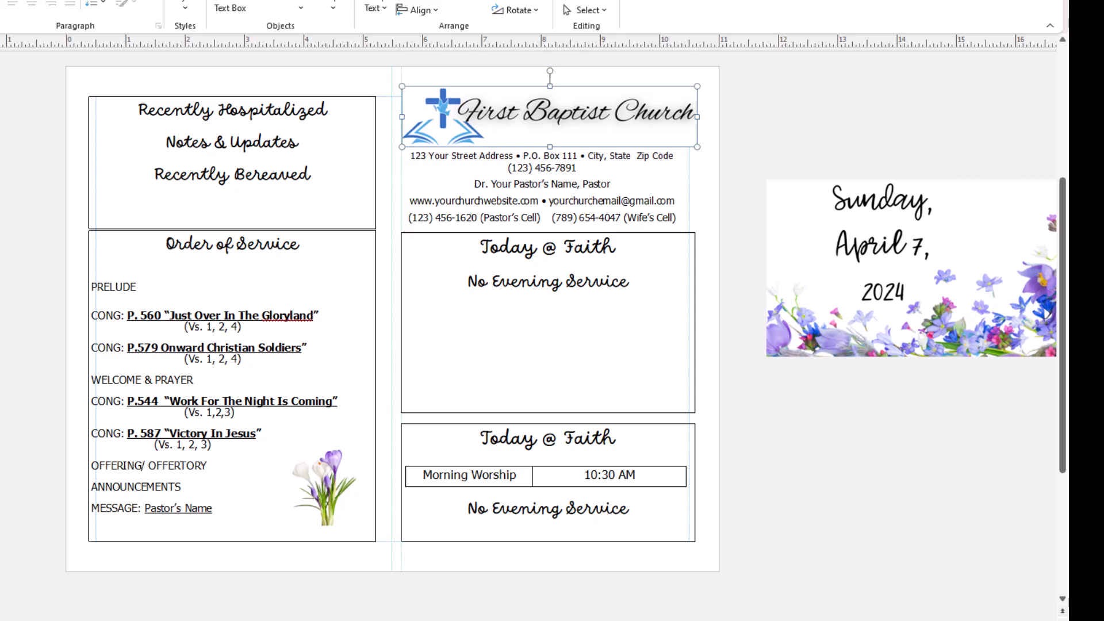
Step: Add a vertical ruler guide just outside the right edge of the front-cover text boxes
{"action": "left_click_drag", "start_coordinate": [1, 199], "coordinate": [702, 190]}
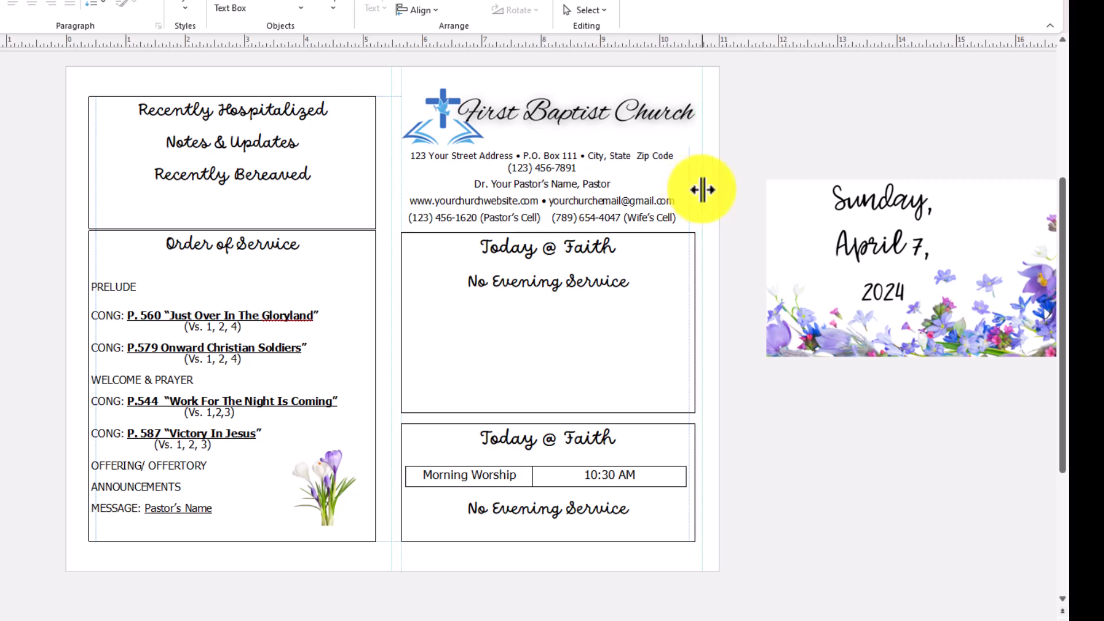
{"action": "left_click", "coordinate": [684, 288]}
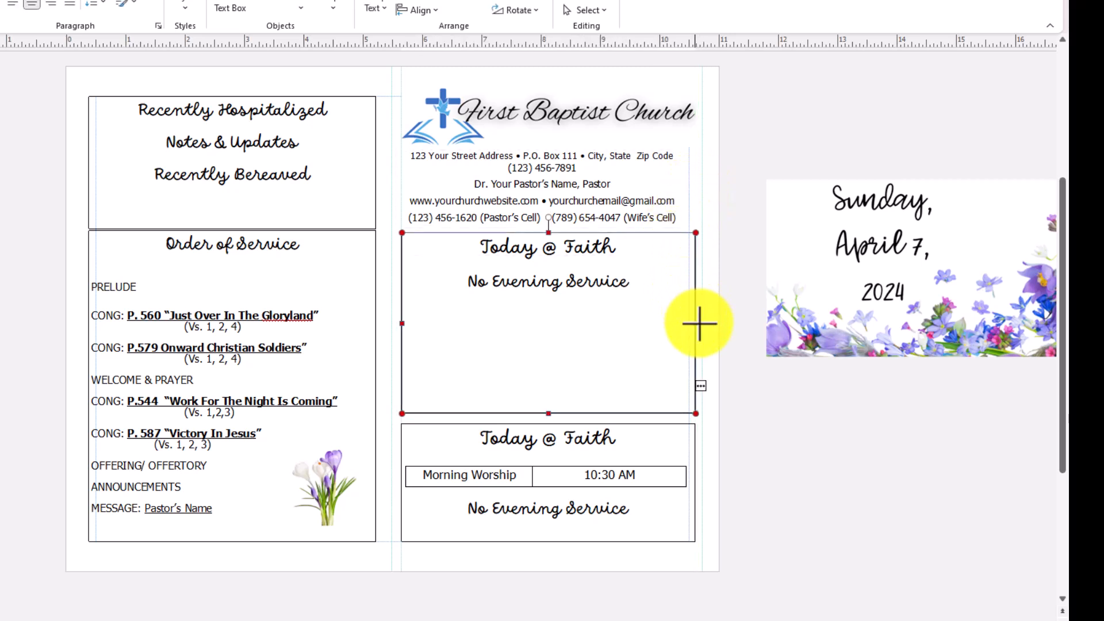
{"action": "left_click_drag", "start_coordinate": [700, 323], "coordinate": [698, 322]}
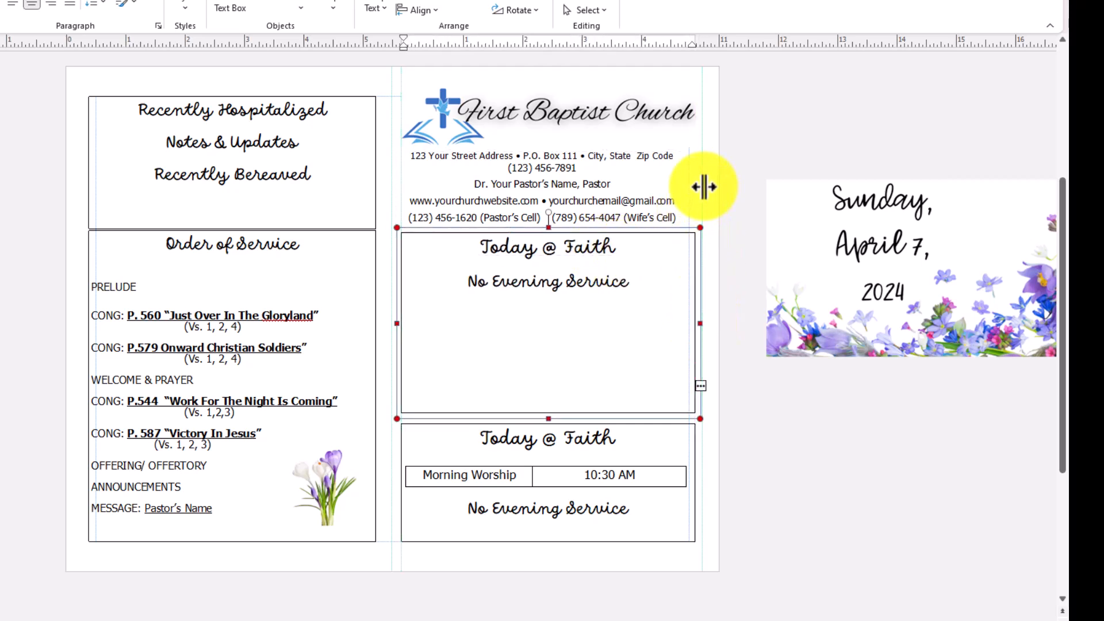
{"action": "left_click", "coordinate": [753, 187]}
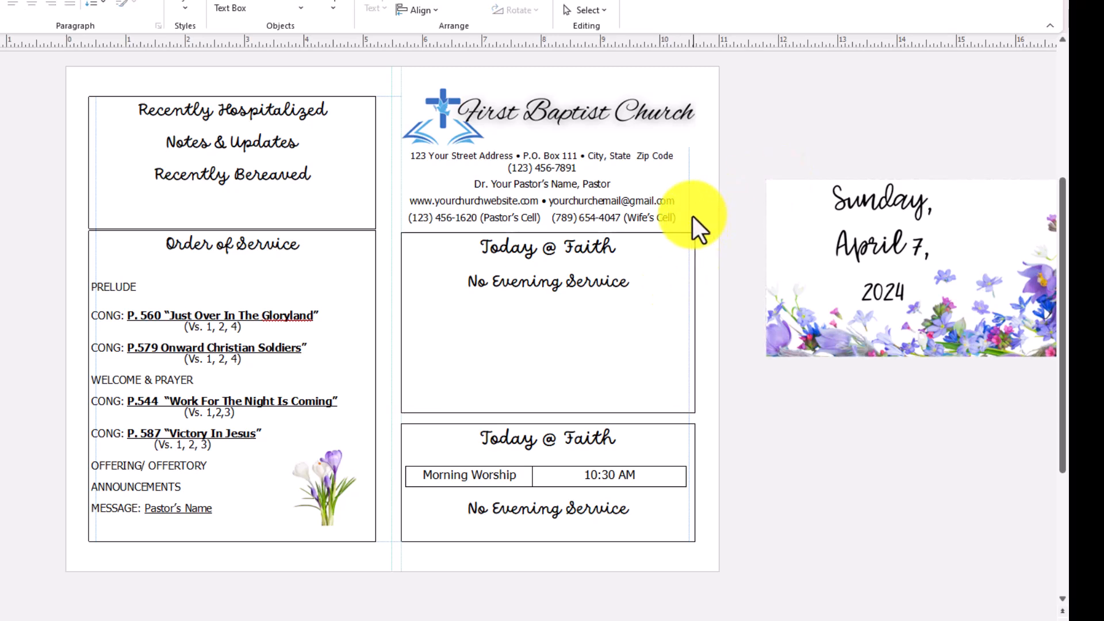
Step: Nudge the contact details text box slightly down and right, and shift the right-hand guide to the edge of the boxes below
{"action": "left_click_drag", "start_coordinate": [694, 222], "coordinate": [697, 227]}
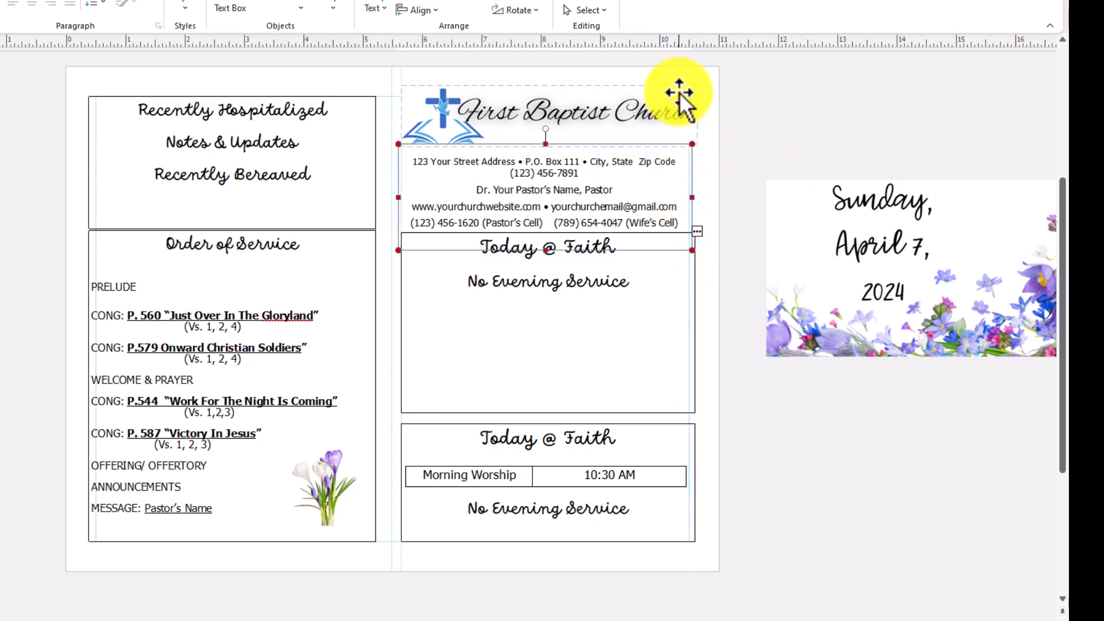
{"action": "left_click", "coordinate": [727, 91]}
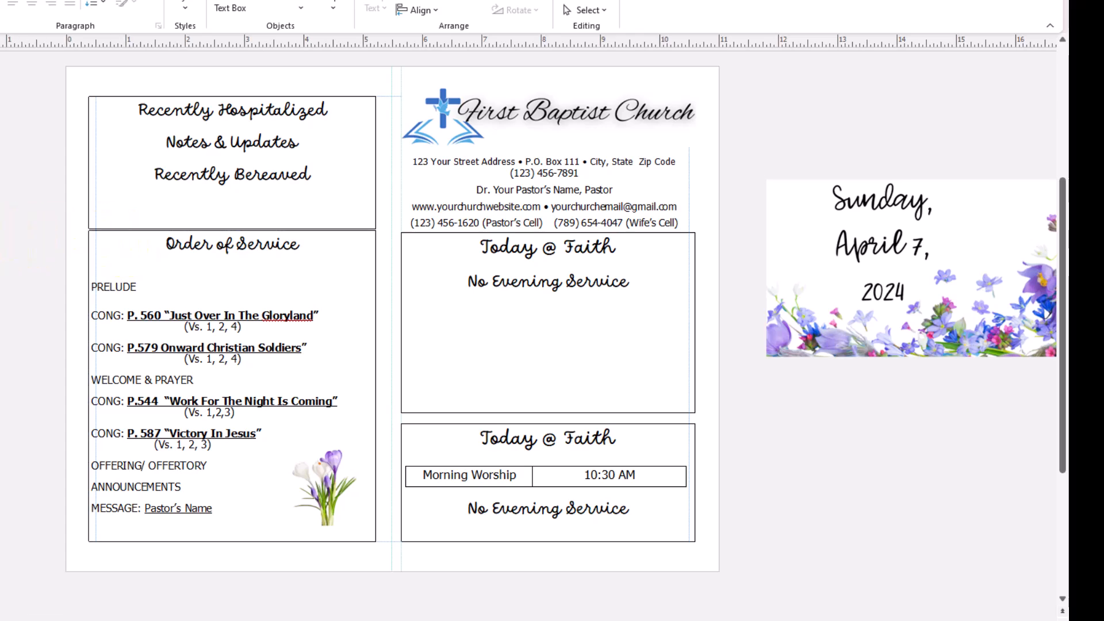
{"action": "left_click_drag", "start_coordinate": [697, 235], "coordinate": [697, 235]}
{"action": "key", "text": "super"}
{"action": "left_click", "coordinate": [739, 263]}
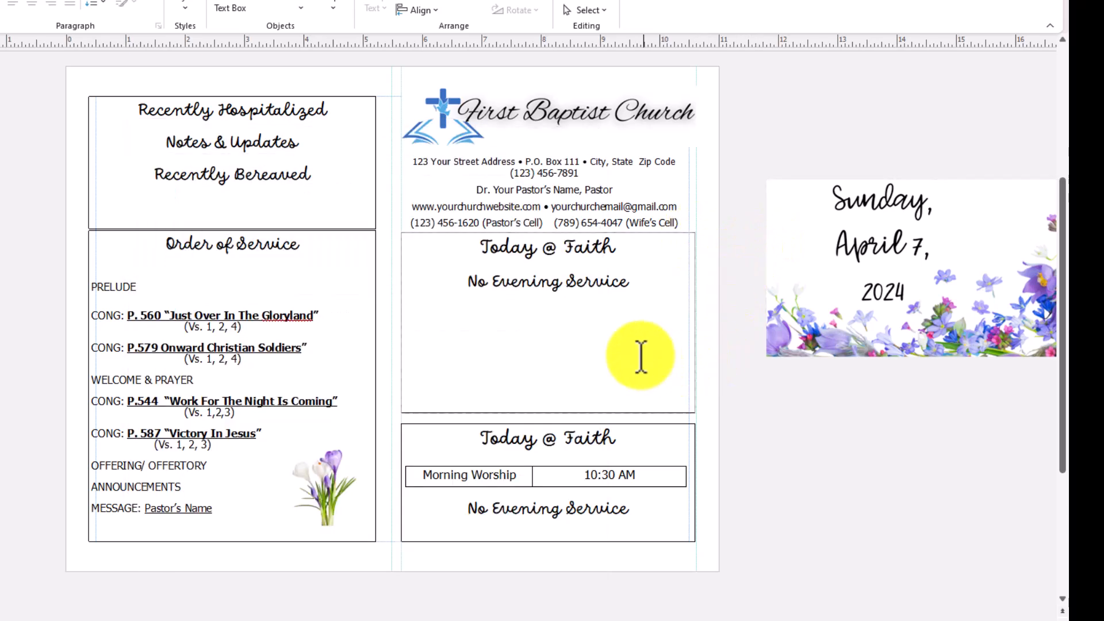
Step: Replace the text in the upper "Today @ Faith" box with "Sunday, Nov. 17, 2024"
{"action": "left_click", "coordinate": [575, 326]}
{"action": "left_click_drag", "start_coordinate": [648, 288], "coordinate": [464, 266]}
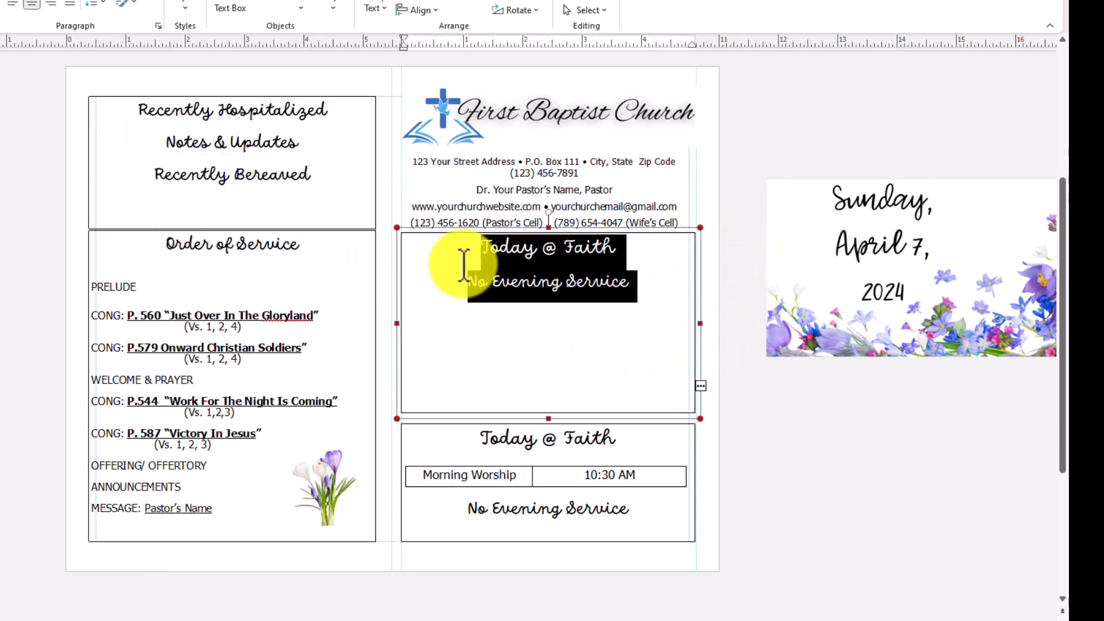
{"action": "type", "text": "Sunday"}
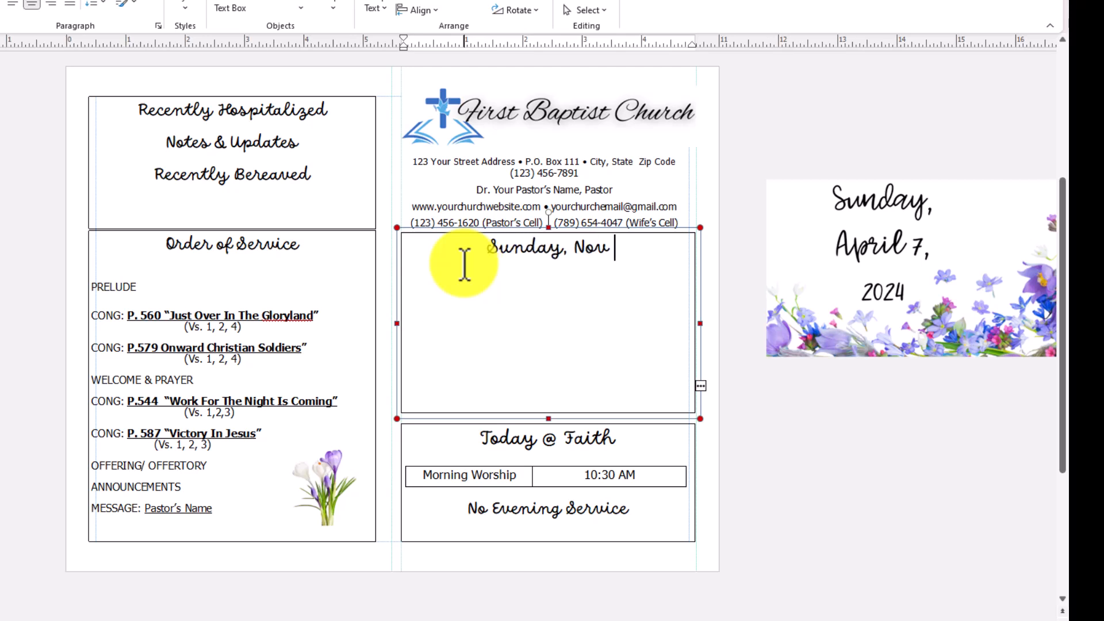
{"action": "type", "text": ", Nov. 17, 202"}
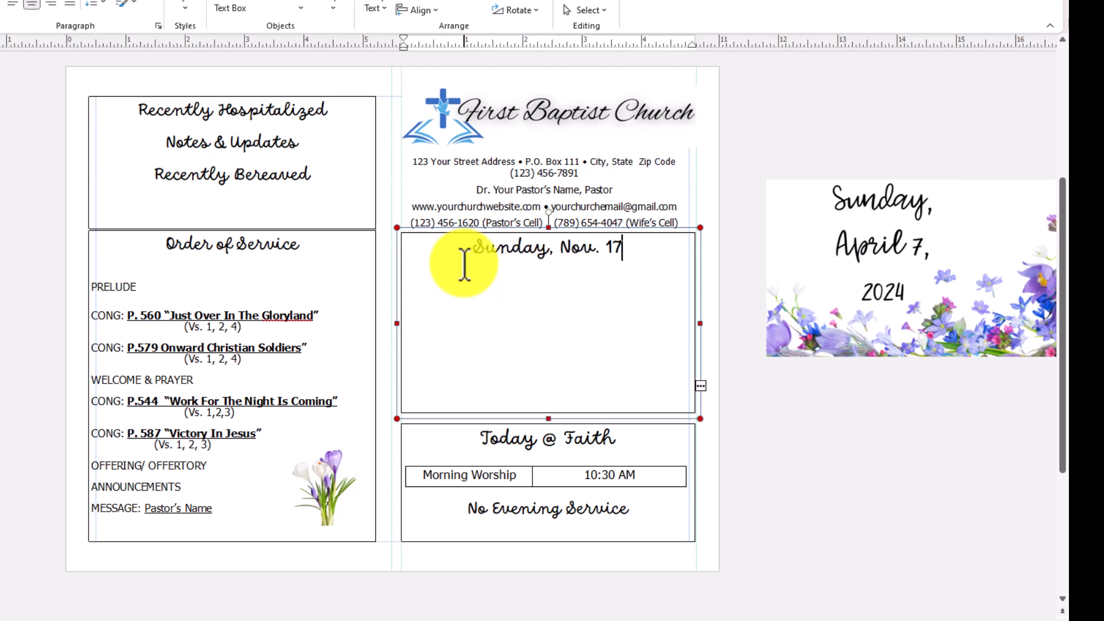
{"action": "type", "text": "4"}
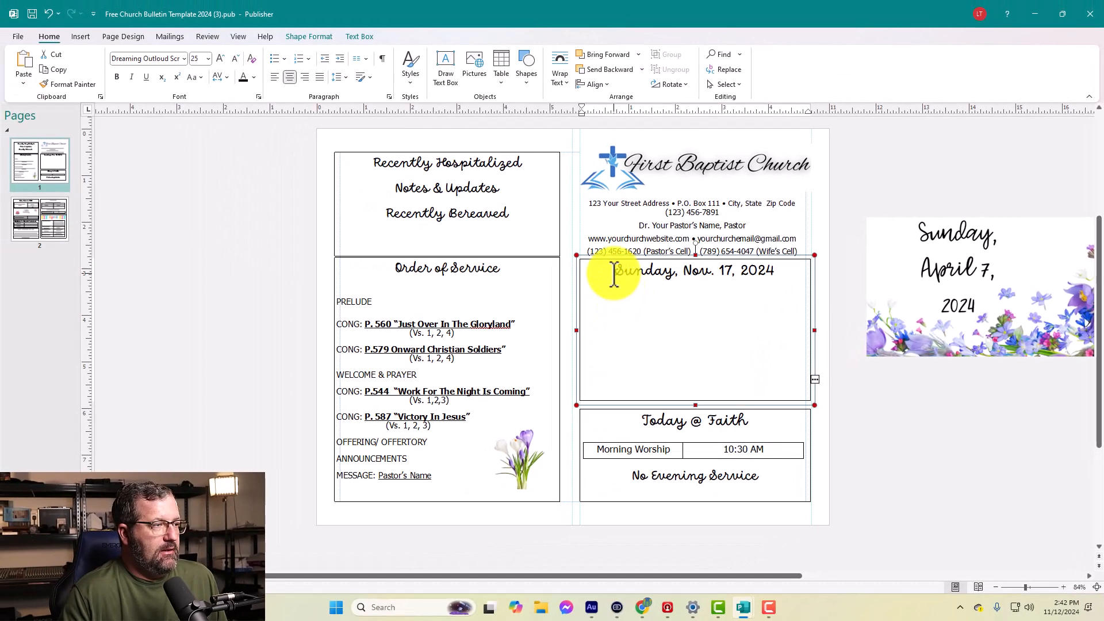
Step: Set the font of the "Sunday, Nov. 17, 2024" line to Tahoma
{"action": "left_click_drag", "start_coordinate": [447, 248], "coordinate": [624, 250]}
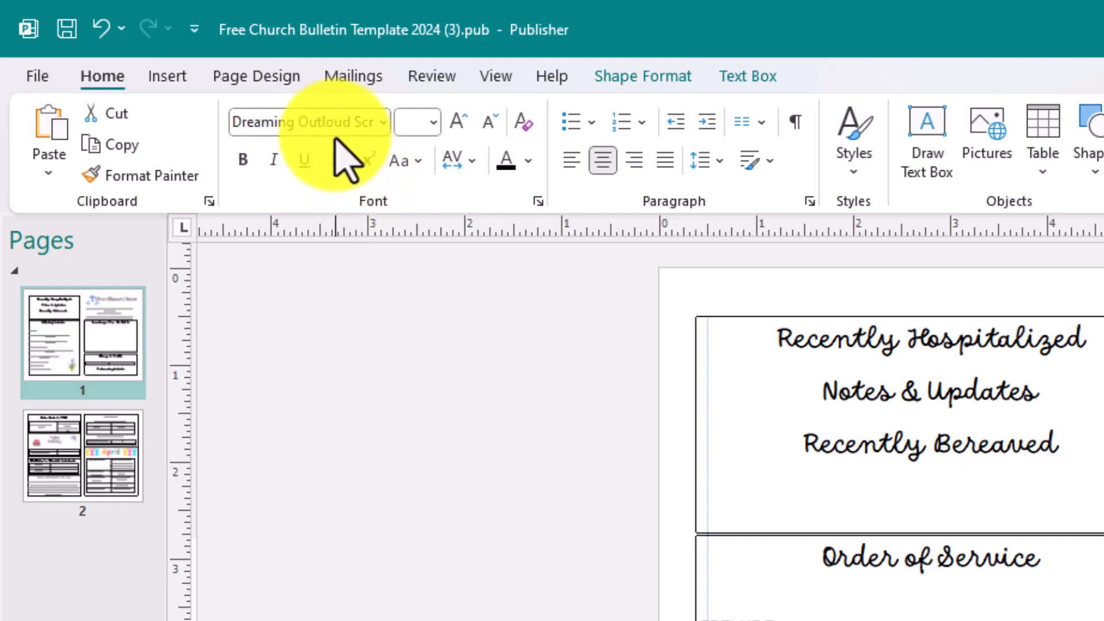
{"action": "left_click", "coordinate": [335, 131]}
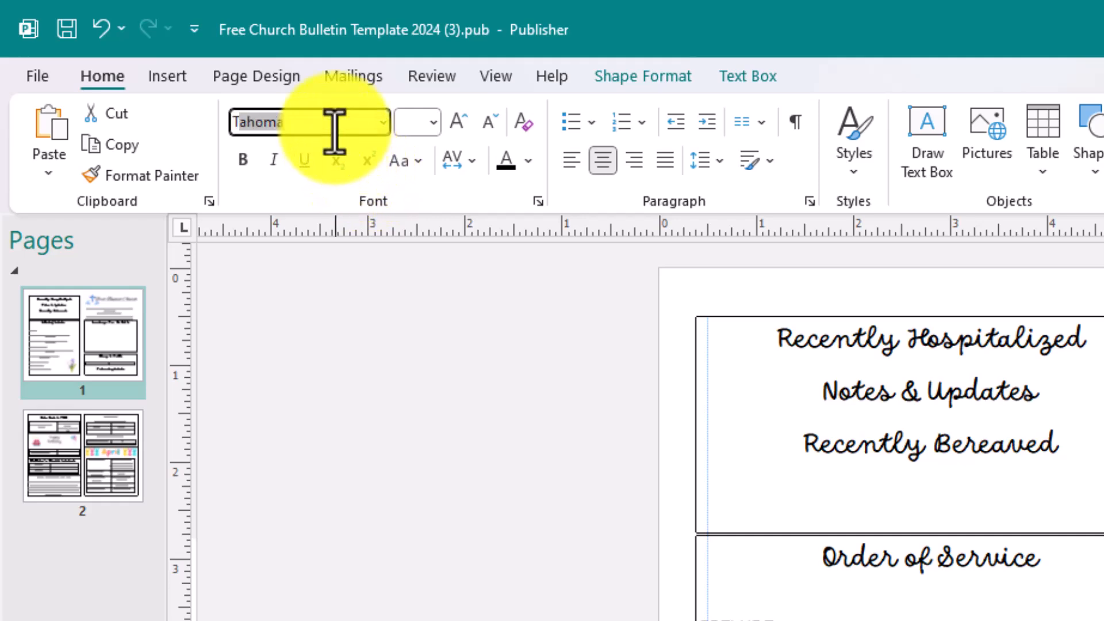
{"action": "key", "text": "Return"}
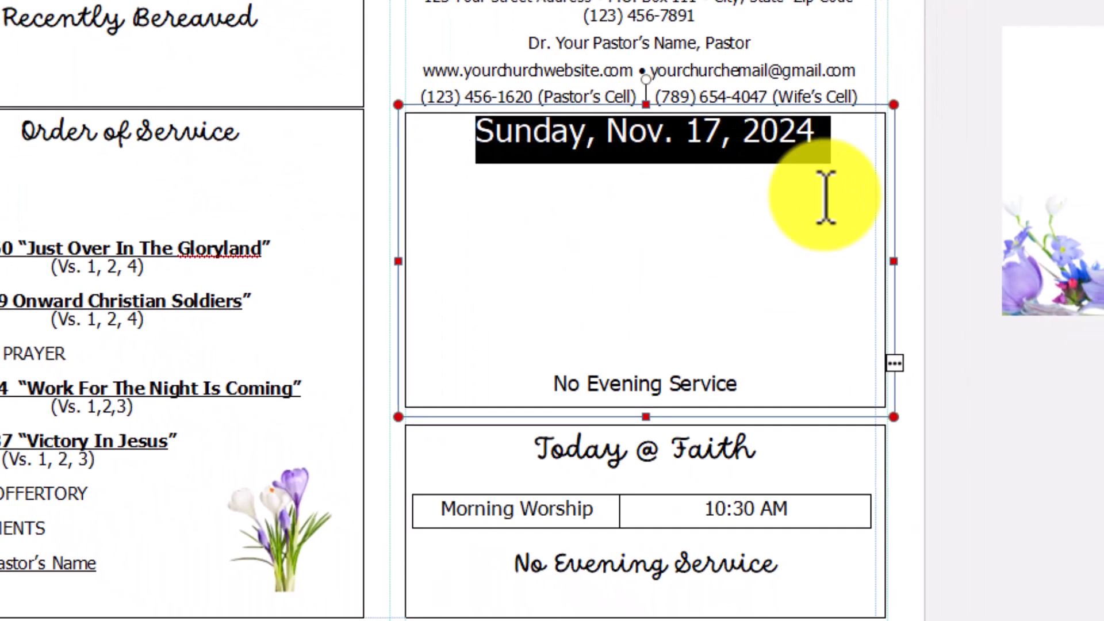
Step: Delete the leftover "No Evening Service" line at the bottom of the date text box
{"action": "left_click", "coordinate": [709, 195]}
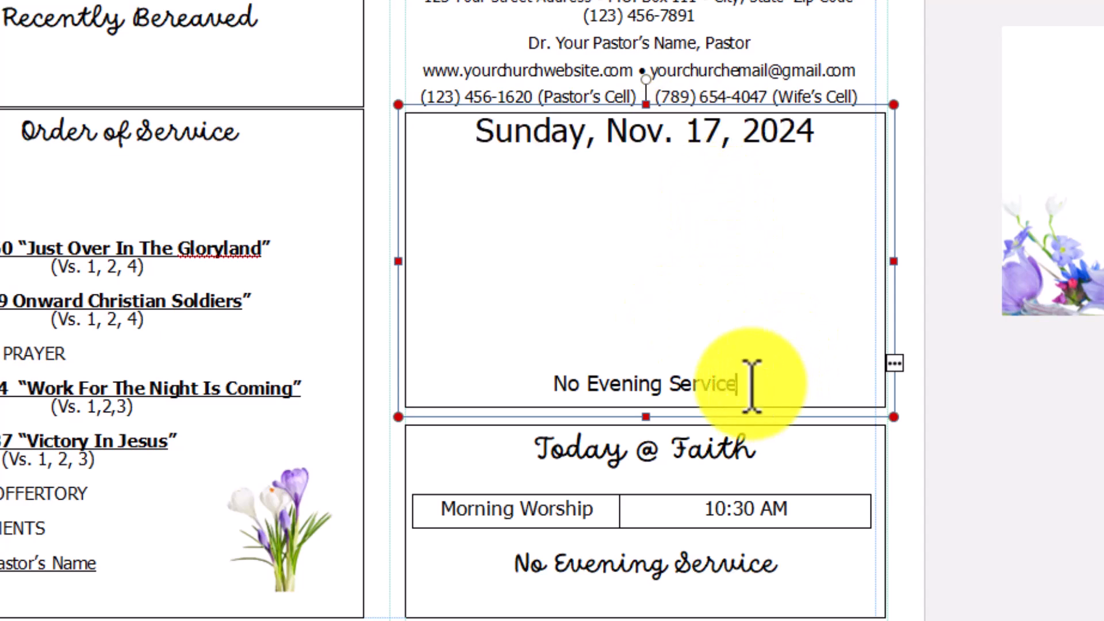
{"action": "left_click_drag", "start_coordinate": [750, 382], "coordinate": [540, 383]}
{"action": "key", "text": "Delete"}
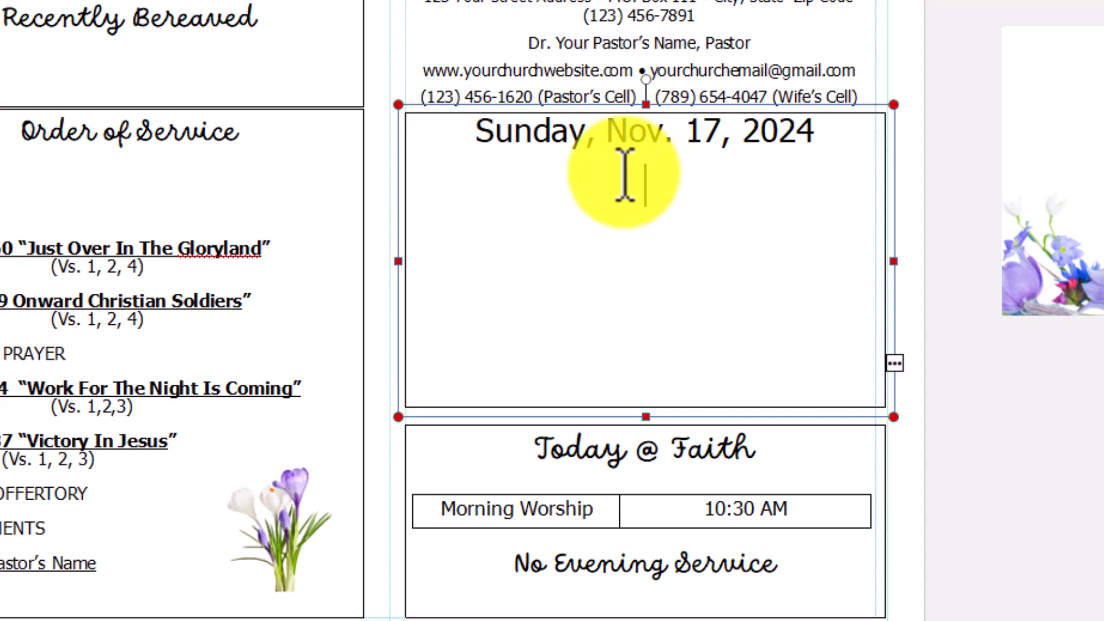
Step: Try underlining the "Sunday, Nov. 17, 2024" line, and make it bold without the underline
{"action": "triple_click", "coordinate": [722, 150]}
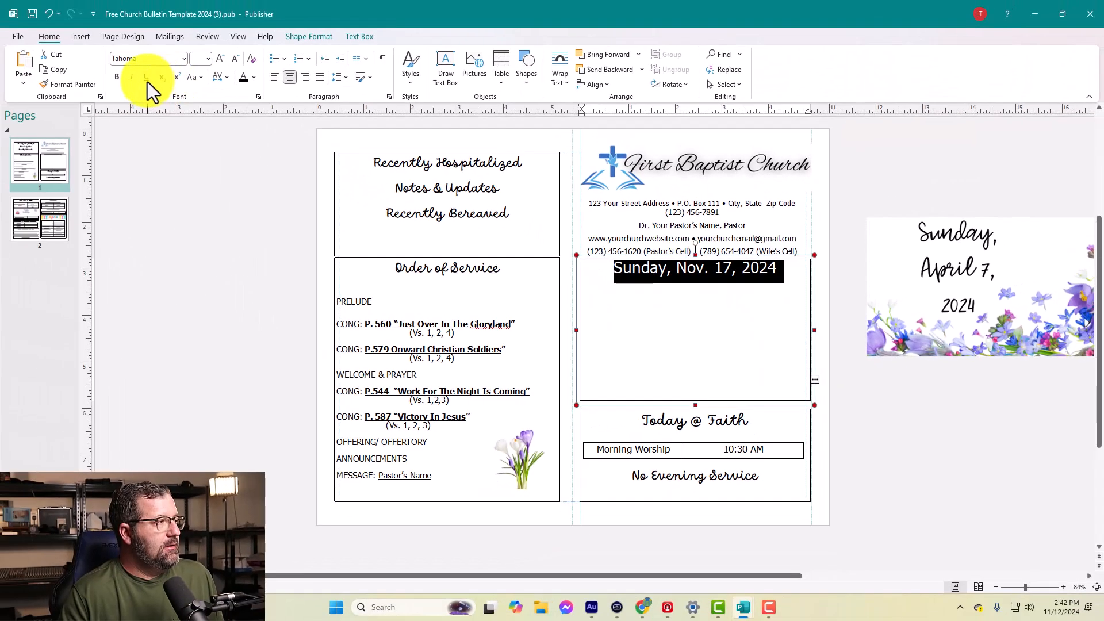
{"action": "left_click", "coordinate": [147, 80]}
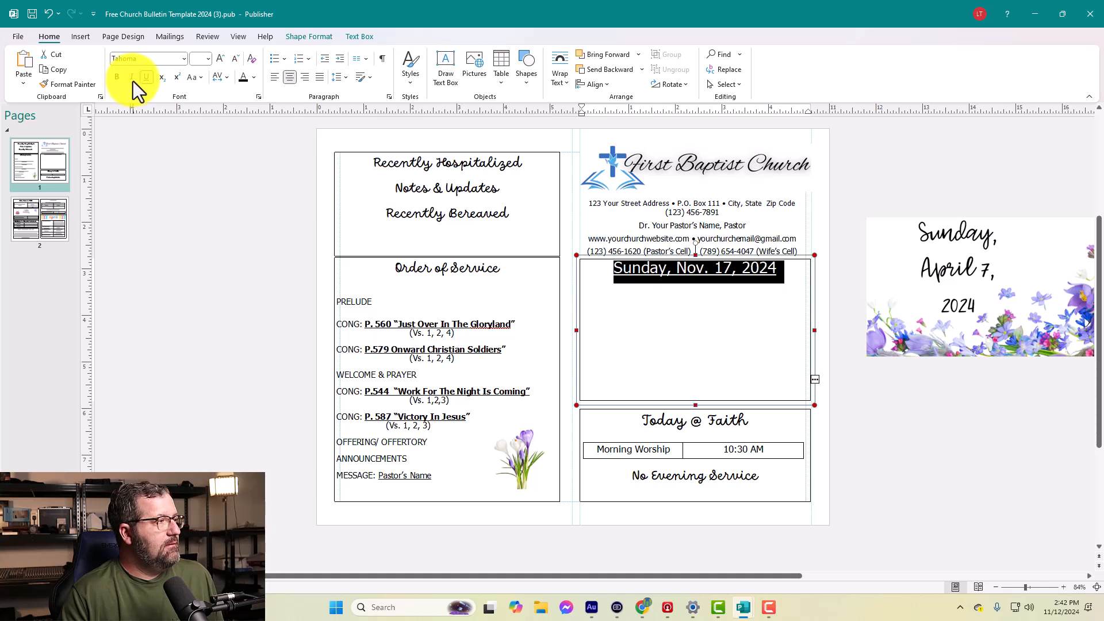
{"action": "left_click", "coordinate": [112, 78]}
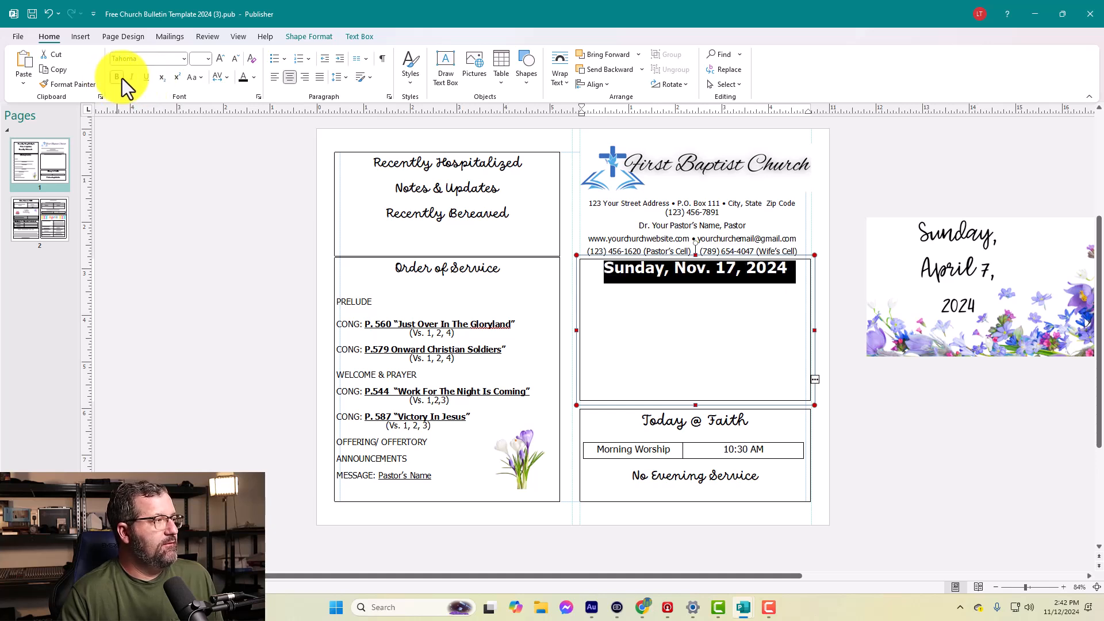
Step: Try the ADLaM Display, Algerian and Aharoni fonts on the "Sunday, Nov. 17, 2024" line
{"action": "left_click", "coordinate": [183, 59]}
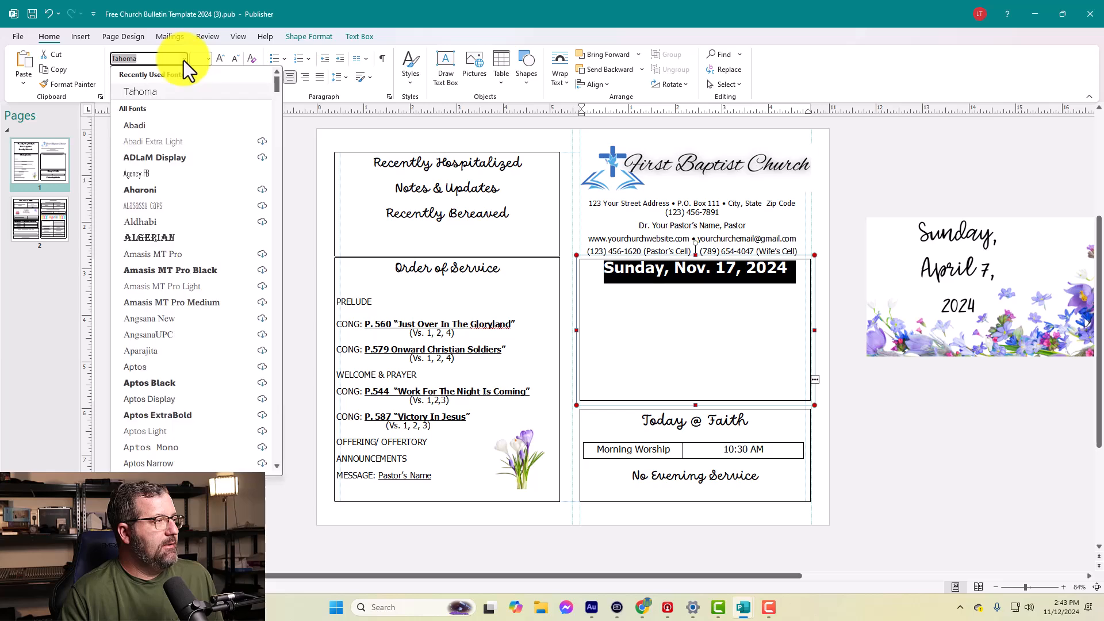
{"action": "left_click", "coordinate": [150, 155]}
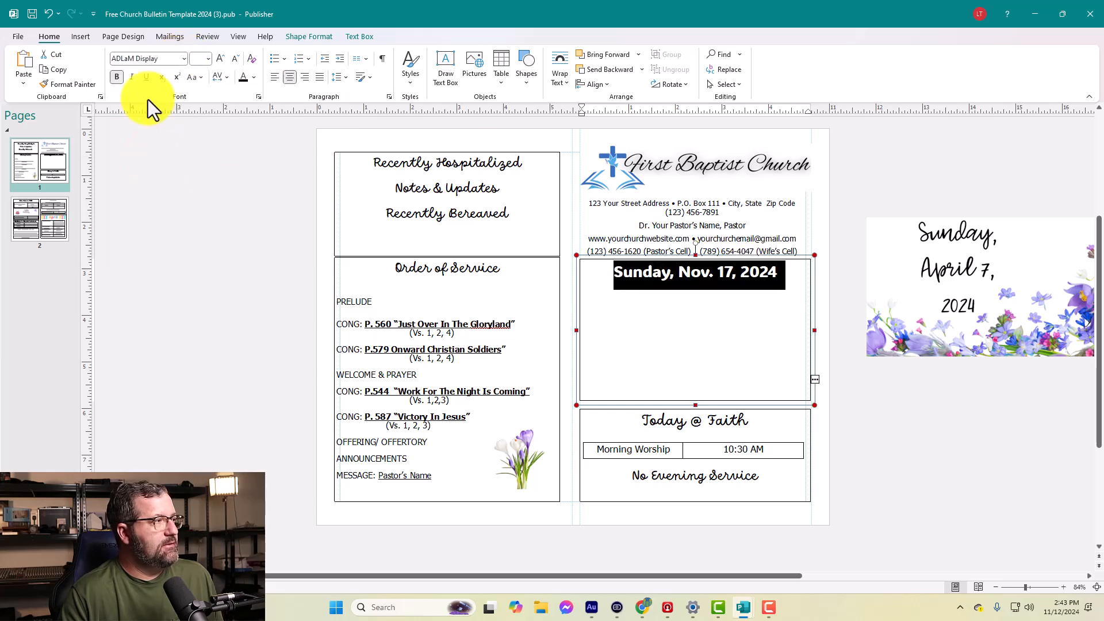
{"action": "scroll", "coordinate": [407, 185], "scroll_direction": "down", "scroll_amount": 1}
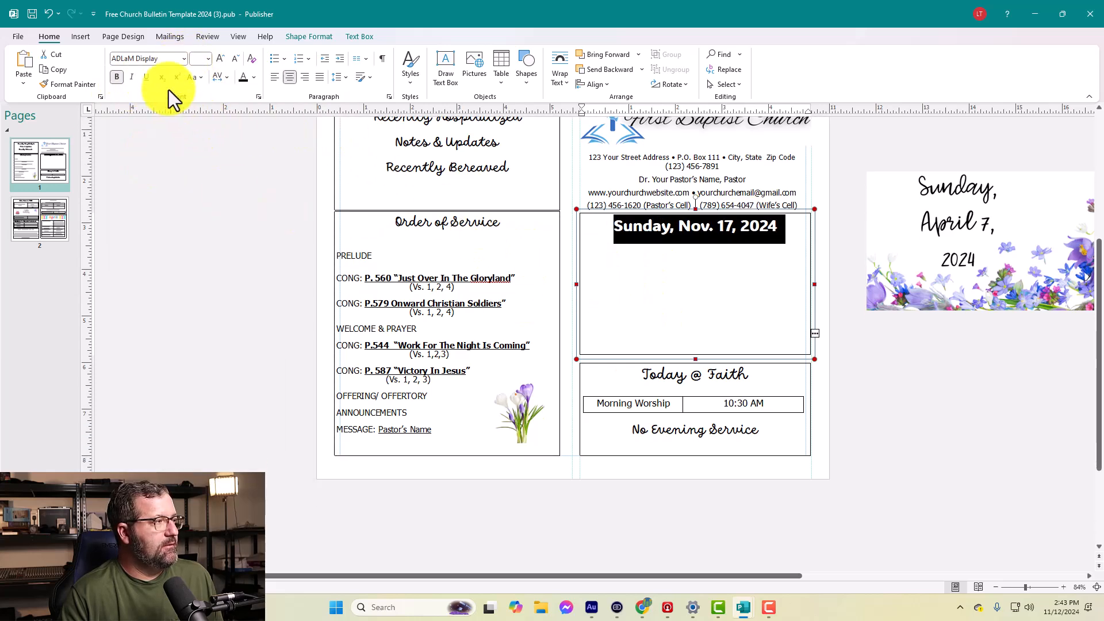
{"action": "left_click", "coordinate": [161, 60]}
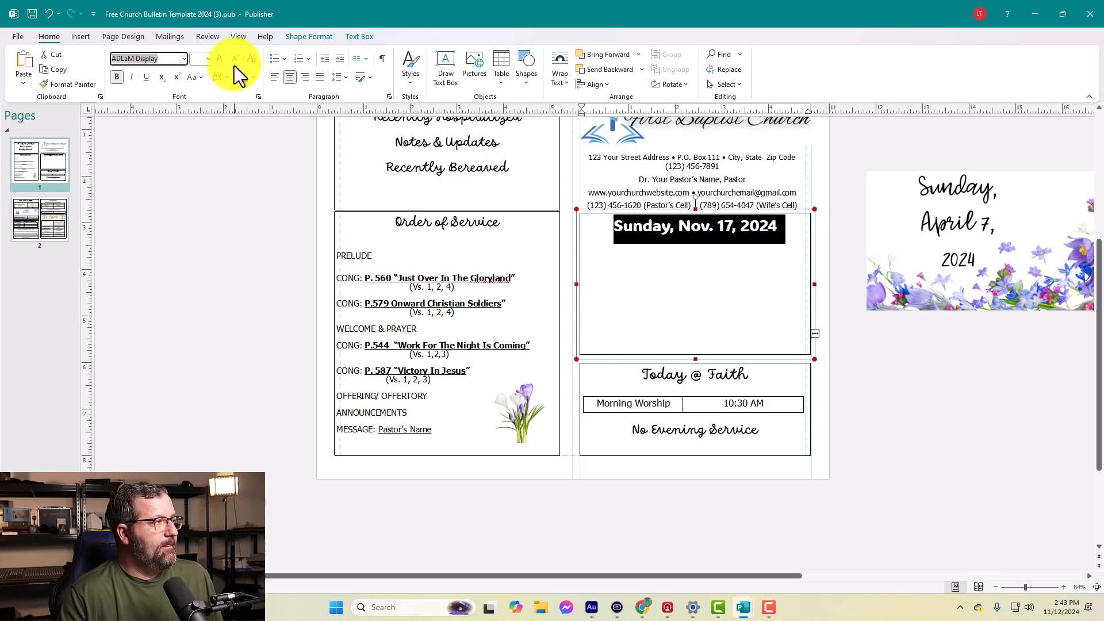
{"action": "left_click", "coordinate": [183, 60]}
{"action": "left_click", "coordinate": [151, 255]}
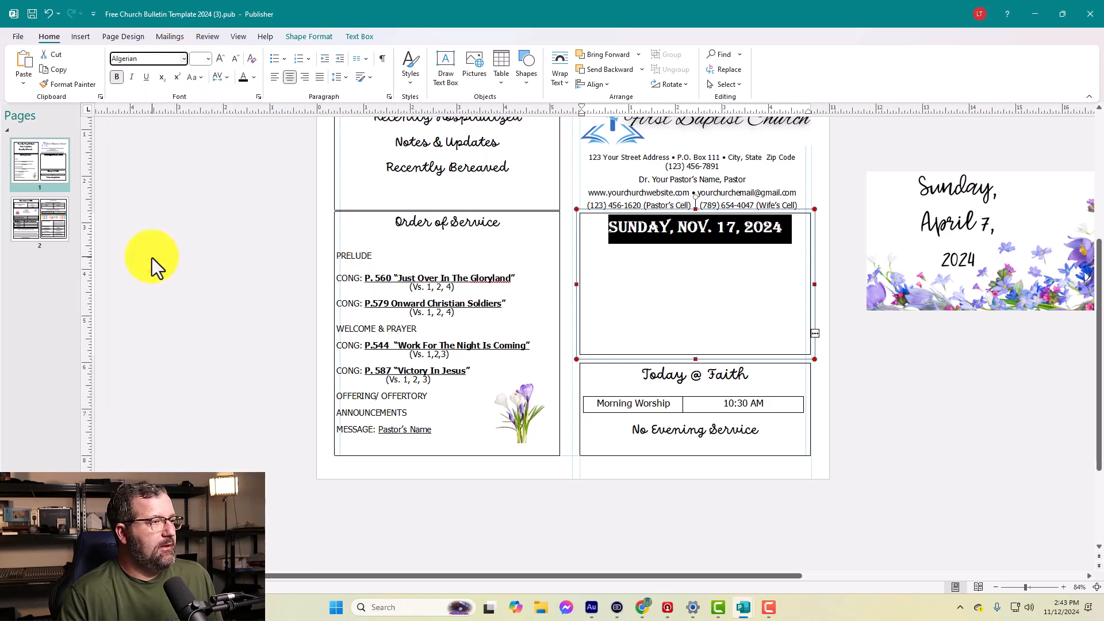
{"action": "left_click", "coordinate": [184, 58]}
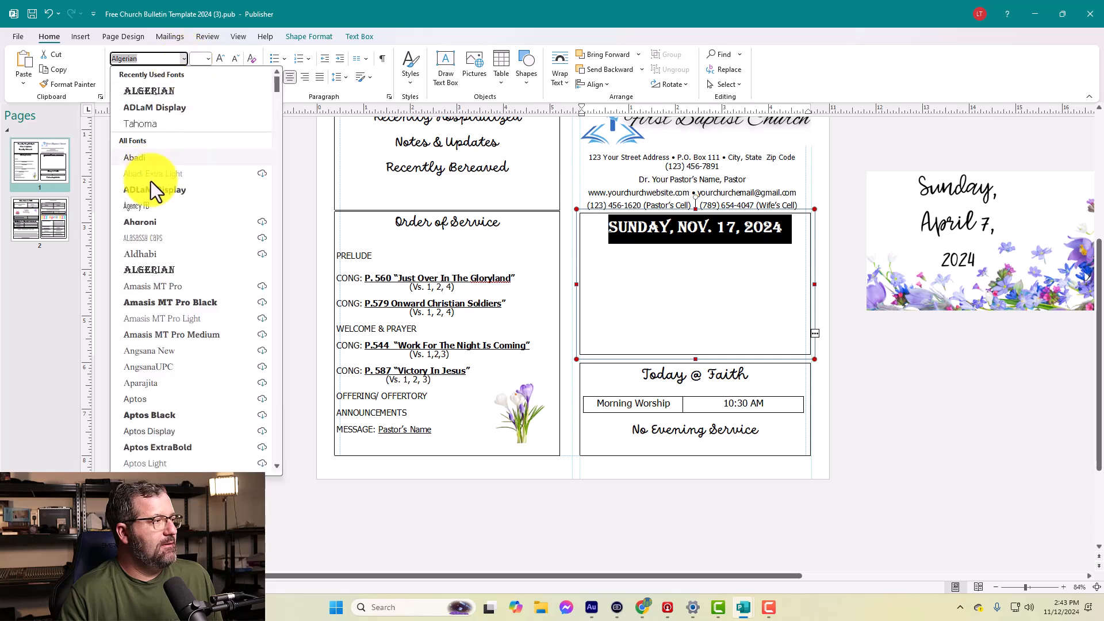
{"action": "left_click", "coordinate": [154, 228]}
{"action": "left_click", "coordinate": [736, 260]}
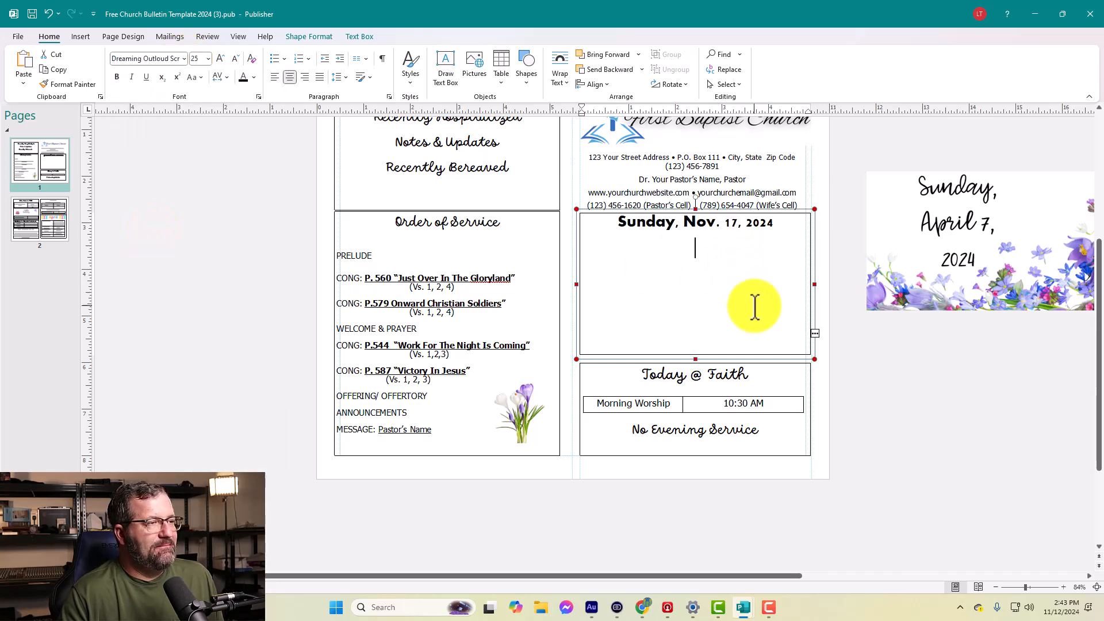
{"action": "scroll", "coordinate": [754, 305], "scroll_direction": "up", "scroll_amount": 1}
{"action": "left_click_drag", "start_coordinate": [777, 244], "coordinate": [593, 246]}
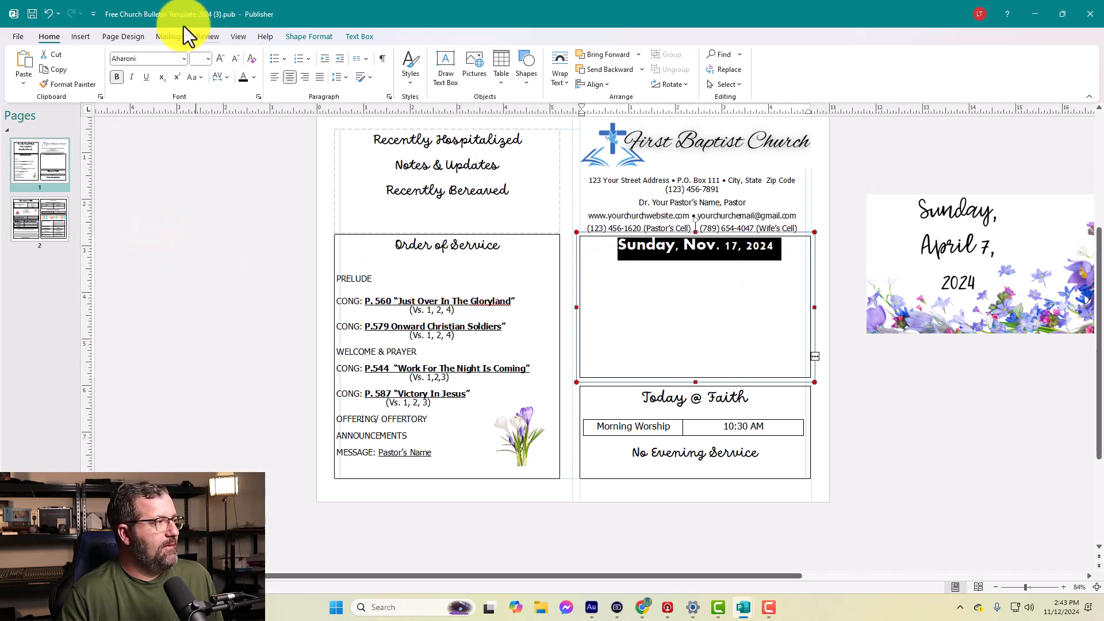
Step: Undo the font trials and the date text edits to restore the original text of the upper "Today @ Faith" box
{"action": "left_click", "coordinate": [50, 18]}
{"action": "left_click", "coordinate": [51, 17]}
{"action": "left_click", "coordinate": [51, 18]}
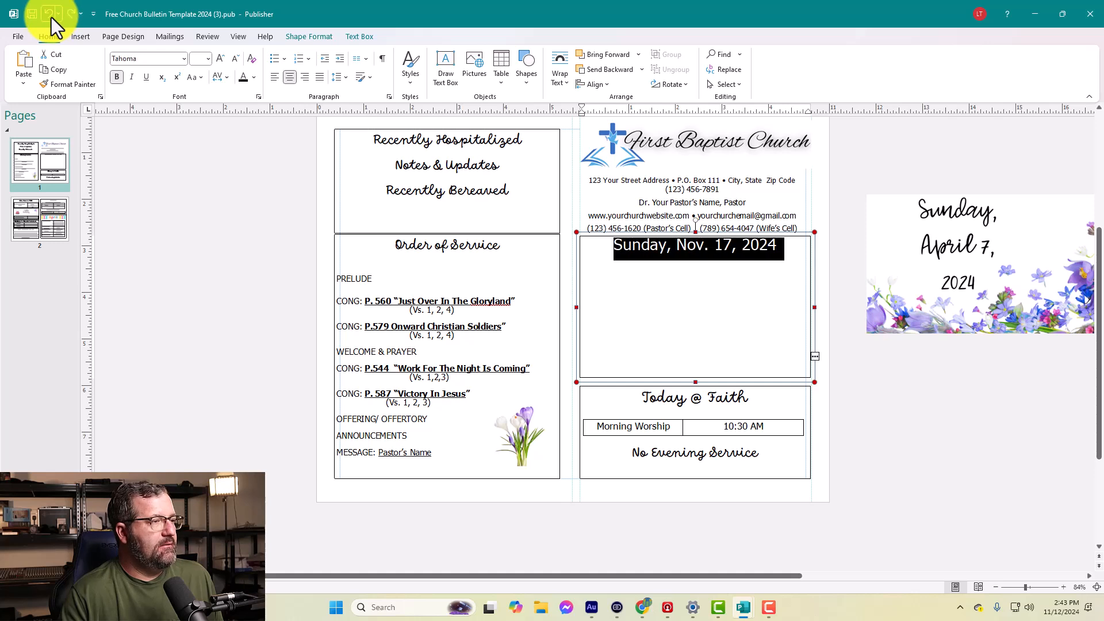
{"action": "left_click", "coordinate": [51, 17]}
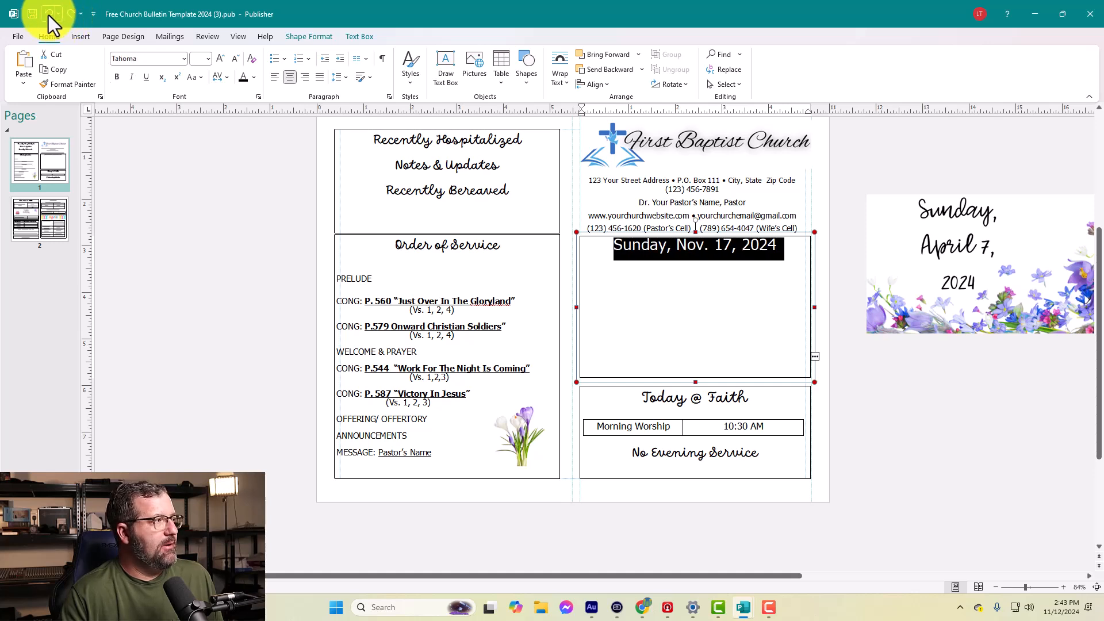
{"action": "left_click", "coordinate": [48, 15]}
{"action": "left_click", "coordinate": [48, 15]}
{"action": "left_click", "coordinate": [49, 15]}
{"action": "left_click", "coordinate": [48, 16]}
{"action": "left_click", "coordinate": [48, 16]}
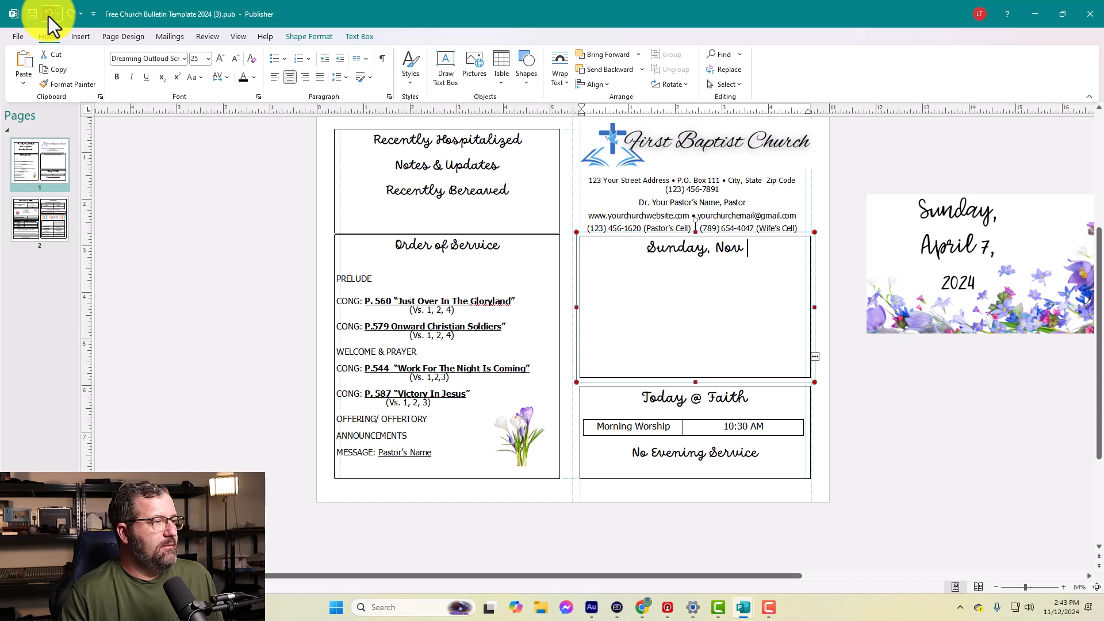
{"action": "left_click", "coordinate": [48, 17]}
{"action": "left_click", "coordinate": [48, 16]}
{"action": "left_click", "coordinate": [48, 16]}
{"action": "left_click", "coordinate": [48, 16]}
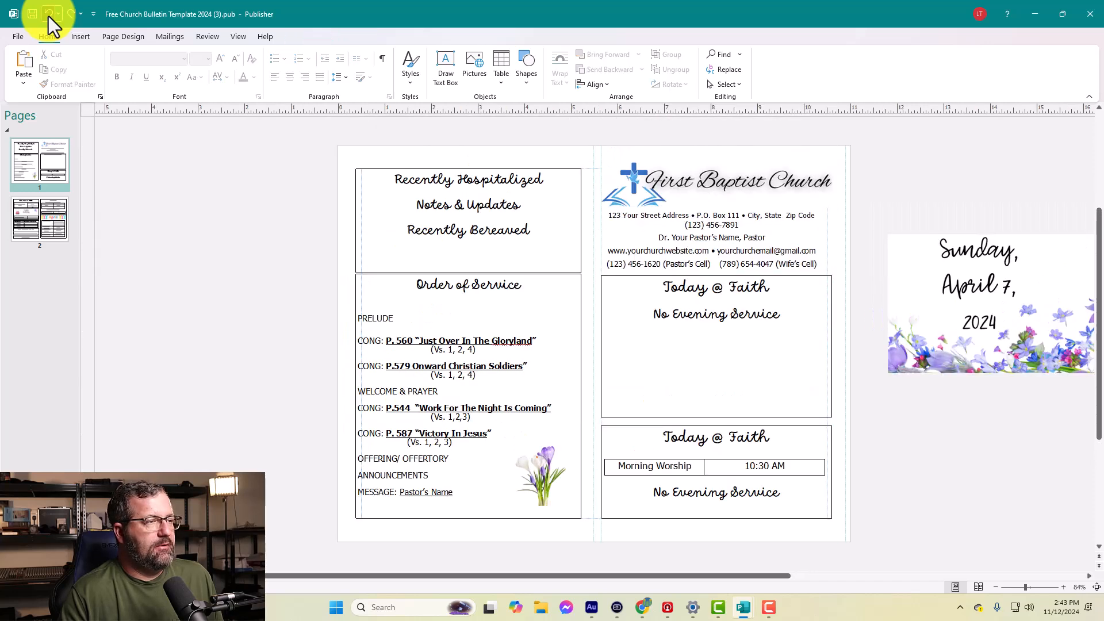
{"action": "left_click", "coordinate": [48, 16]}
Step: Move the upper "Today @ Faith" box off the page and place the floral "Sunday, April 7, 2024" graphic in its spot
{"action": "left_click", "coordinate": [731, 314]}
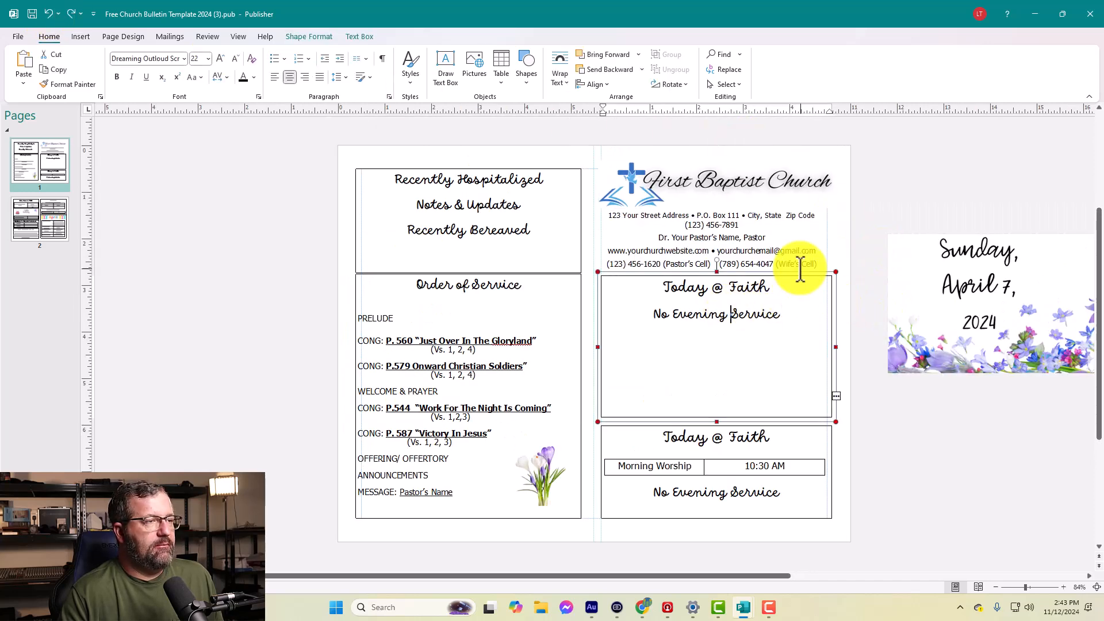
{"action": "left_click_drag", "start_coordinate": [801, 274], "coordinate": [1097, 299]}
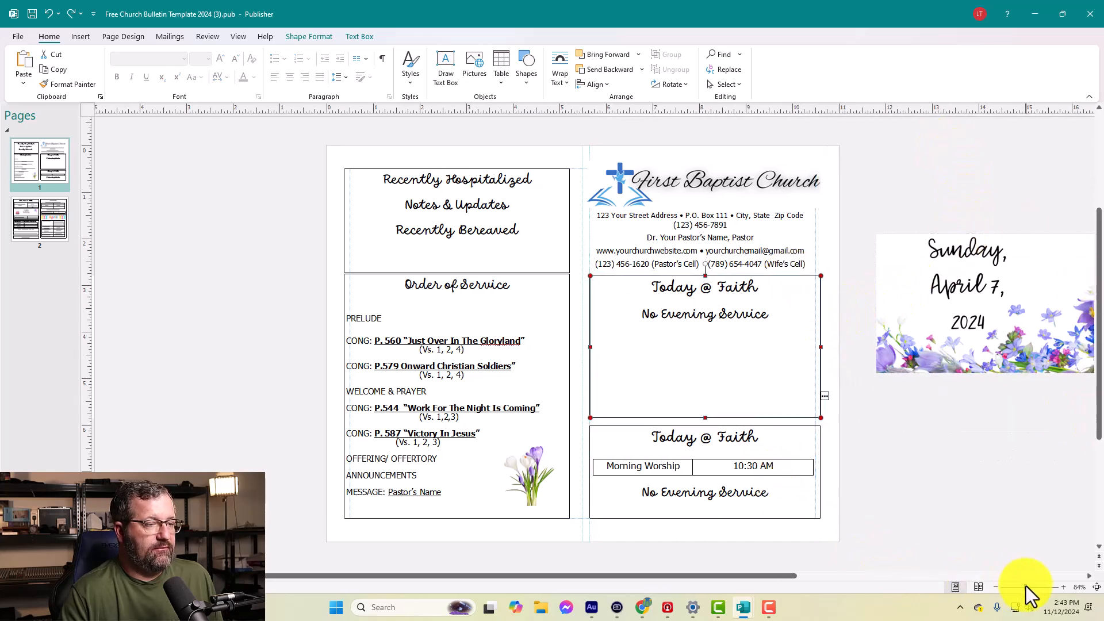
{"action": "left_click_drag", "start_coordinate": [1025, 585], "coordinate": [1015, 585]}
{"action": "left_click", "coordinate": [626, 351]}
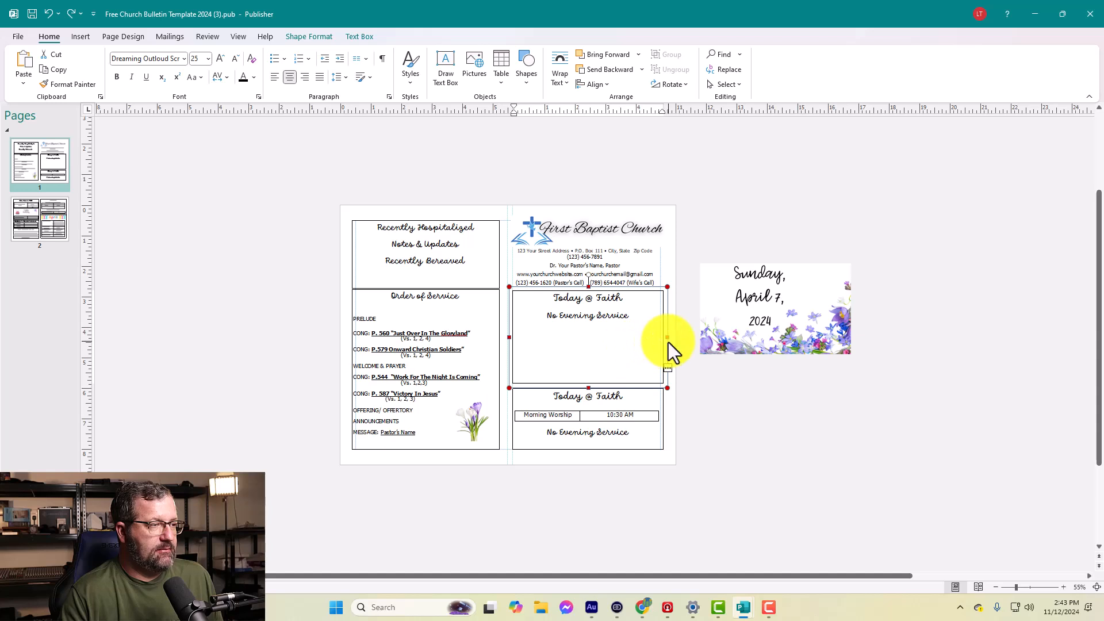
{"action": "left_click_drag", "start_coordinate": [667, 353], "coordinate": [1026, 446]}
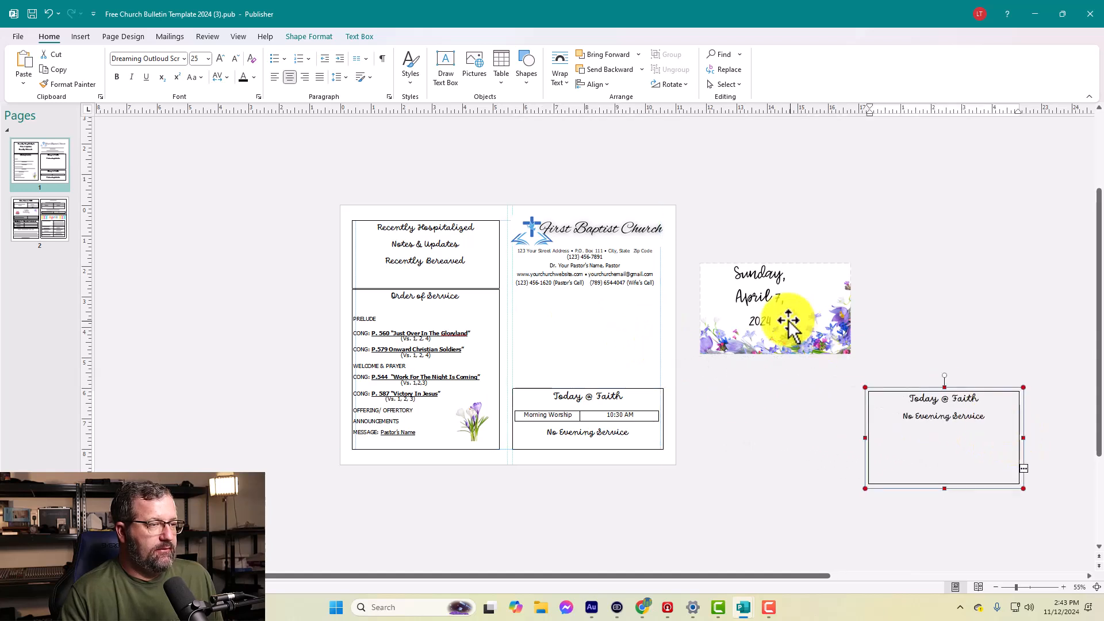
{"action": "left_click_drag", "start_coordinate": [793, 320], "coordinate": [590, 340]}
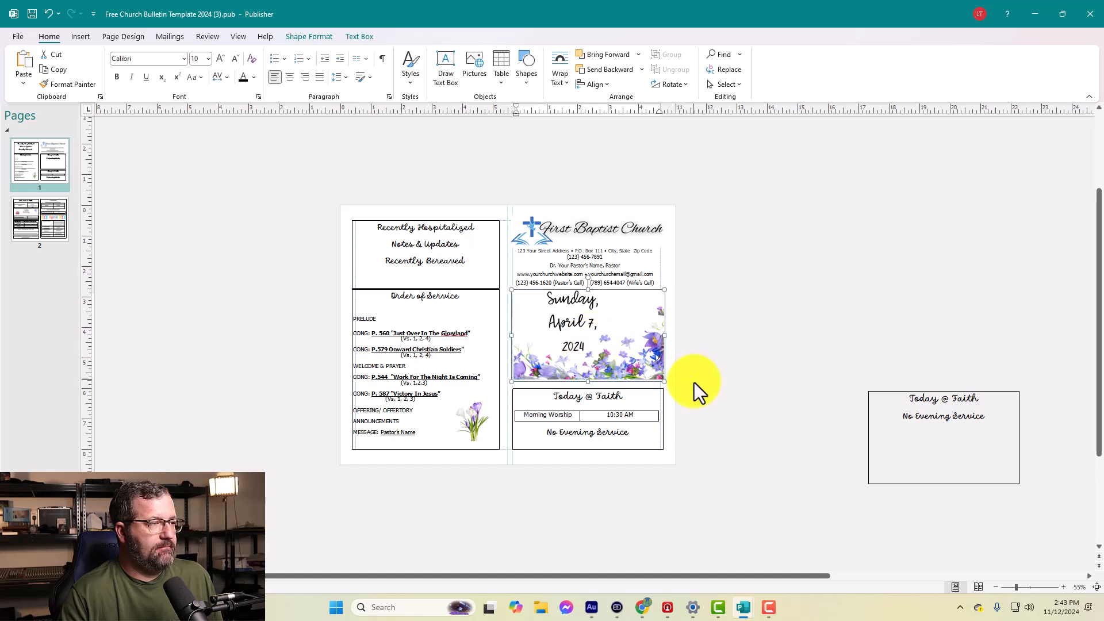
Step: Delete the blank line between the "Order of Service" heading and "PRELUDE"
{"action": "left_click", "coordinate": [1014, 586]}
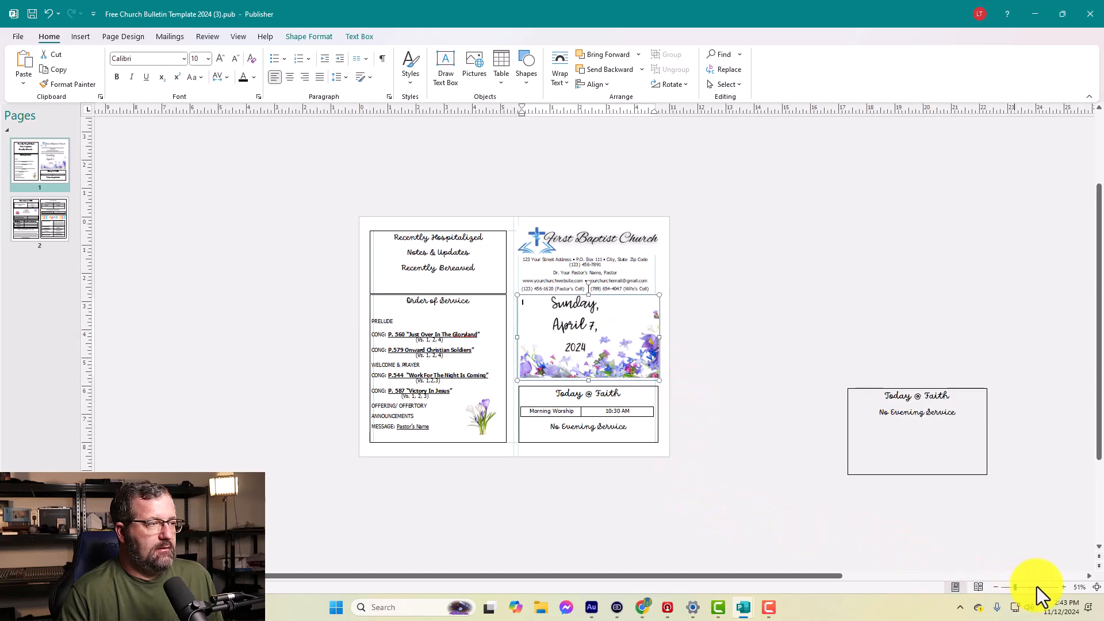
{"action": "left_click_drag", "start_coordinate": [1013, 587], "coordinate": [1026, 589]}
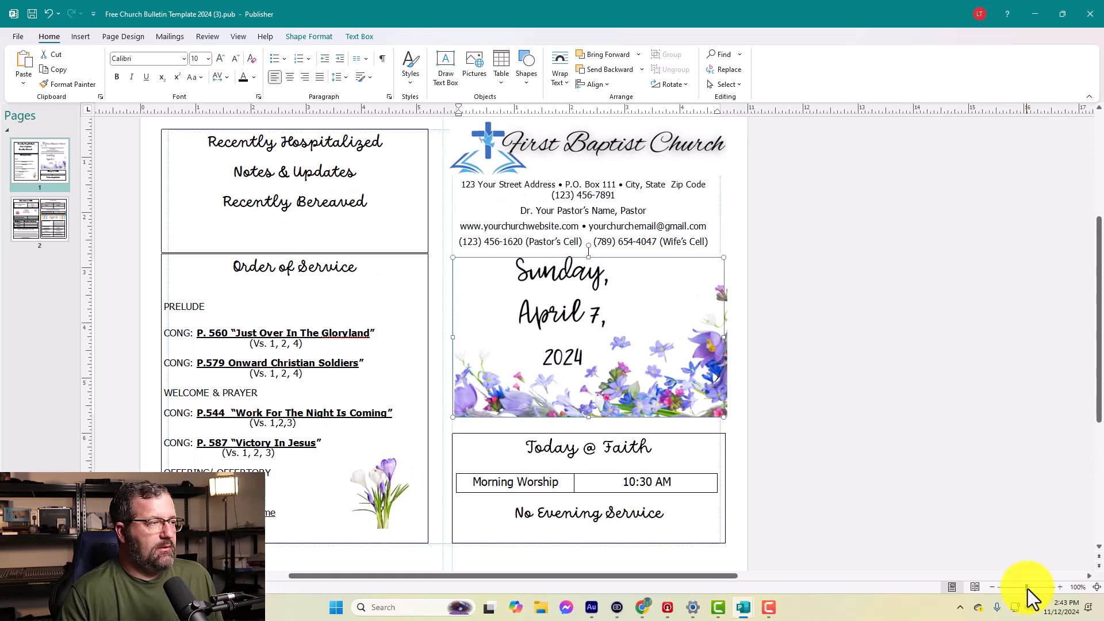
{"action": "left_click_drag", "start_coordinate": [719, 584], "coordinate": [613, 581]}
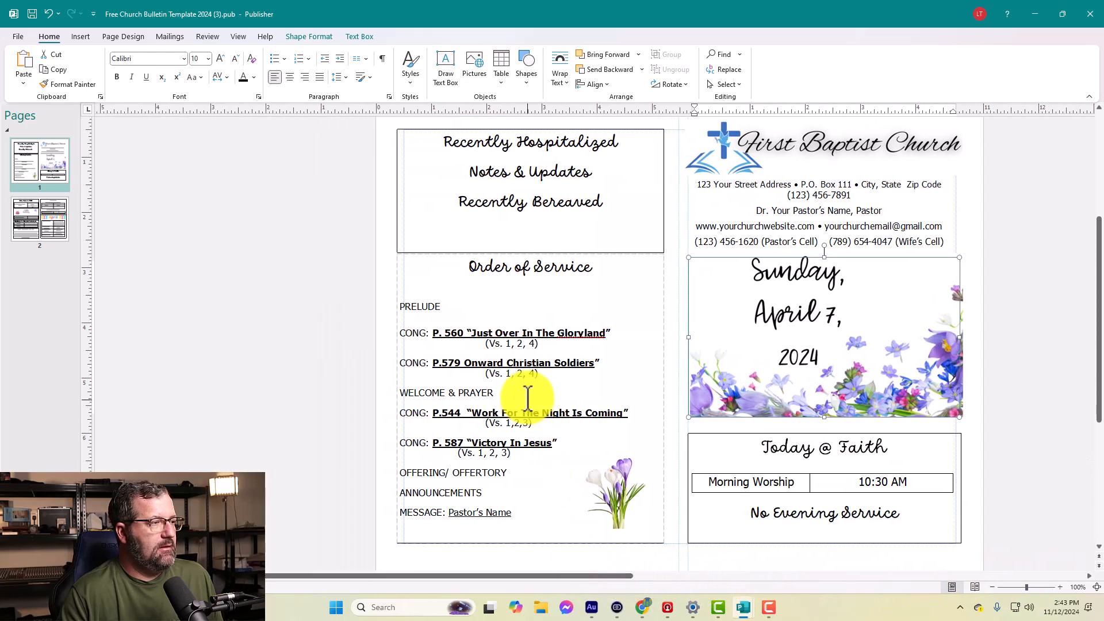
{"action": "left_click", "coordinate": [556, 344]}
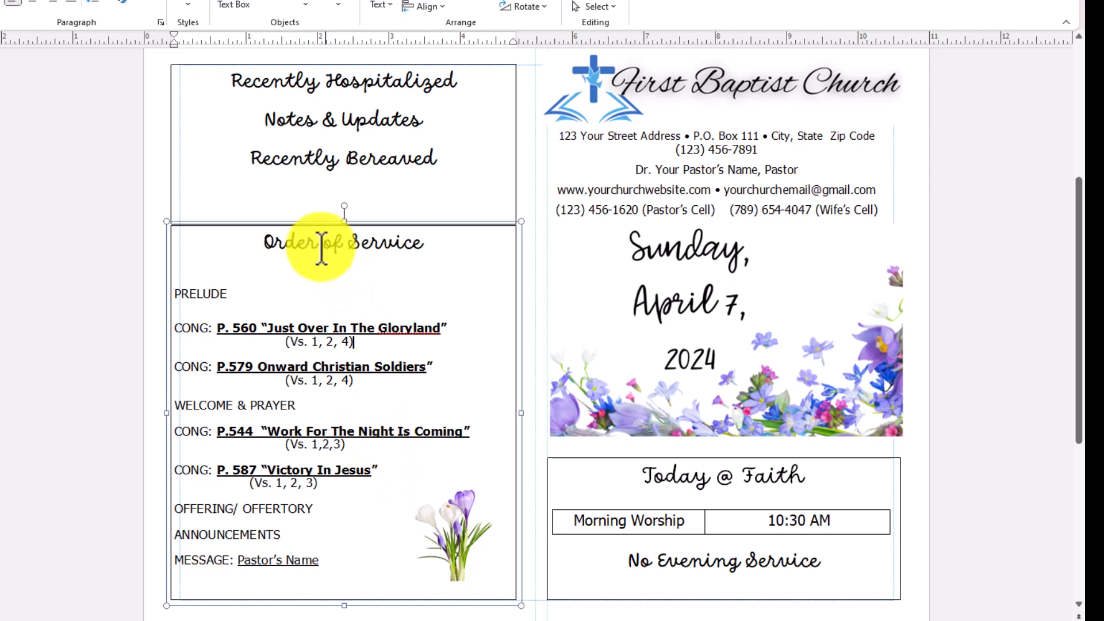
{"action": "left_click", "coordinate": [220, 279]}
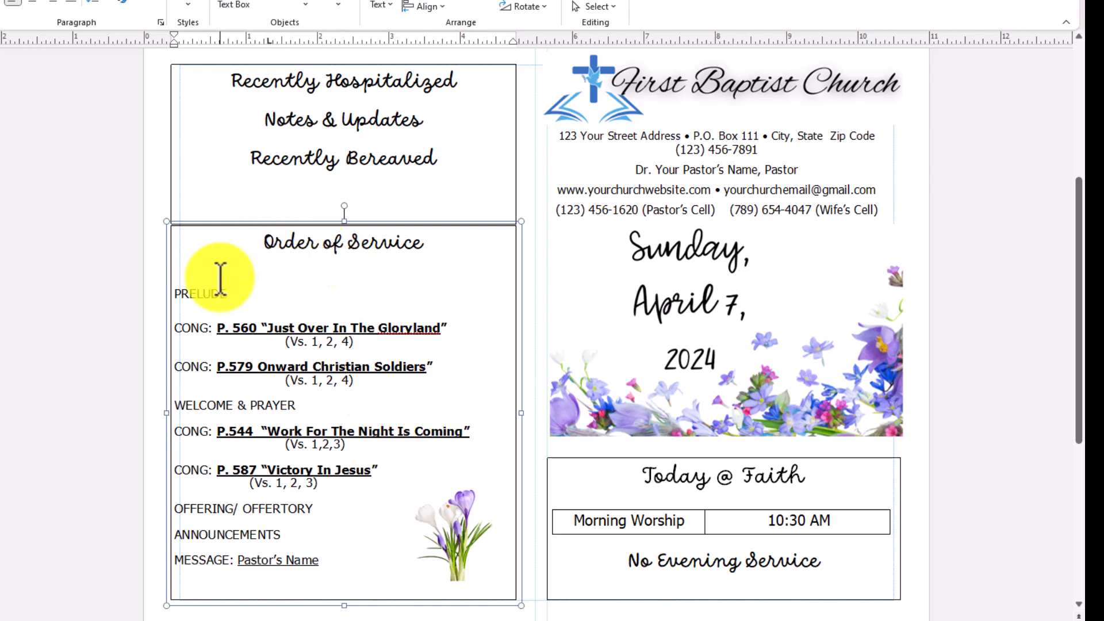
{"action": "key", "text": "BackSpace"}
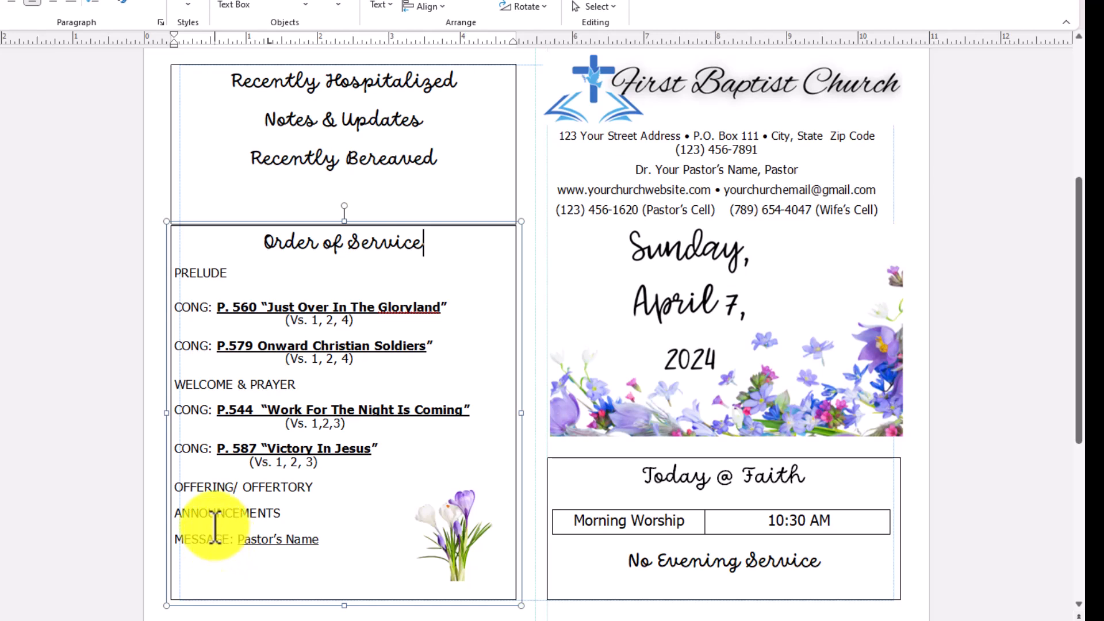
Step: Insert a blank line above "ANNOUNCEMENTS" and another above "MESSAGE" in the Order of Service box
{"action": "left_click", "coordinate": [188, 362]}
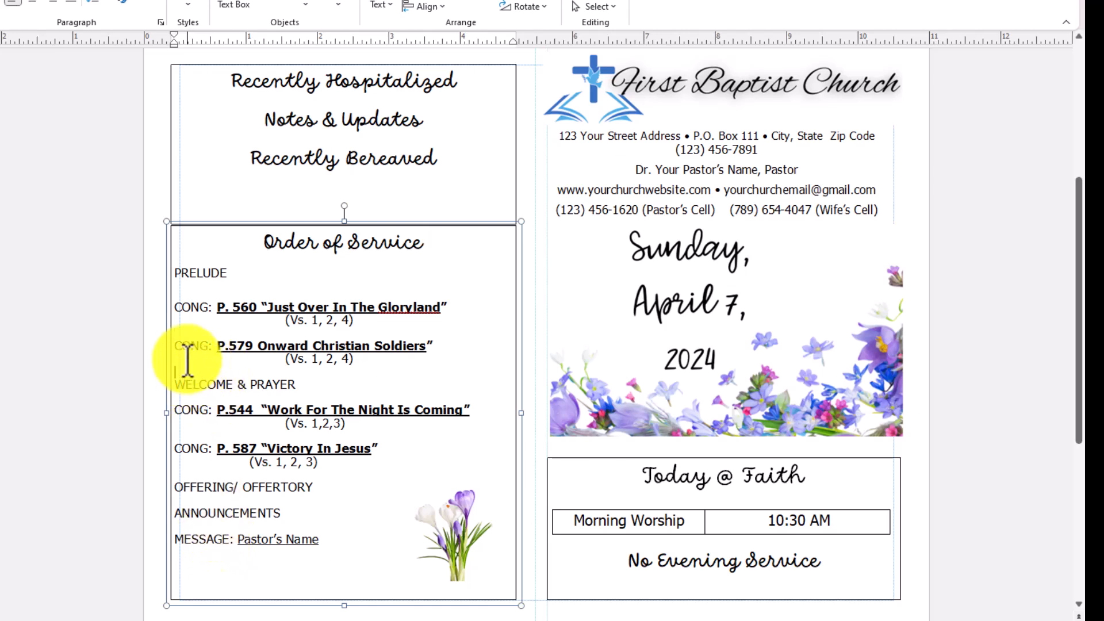
{"action": "left_click", "coordinate": [180, 465]}
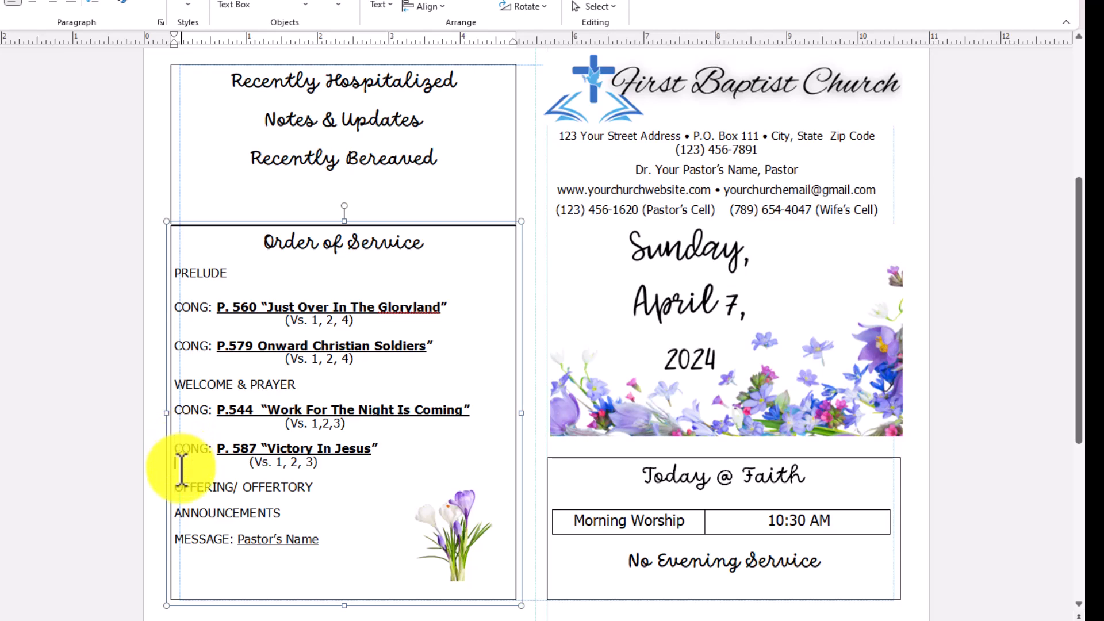
{"action": "left_click", "coordinate": [181, 510]}
{"action": "key", "text": "Return"}
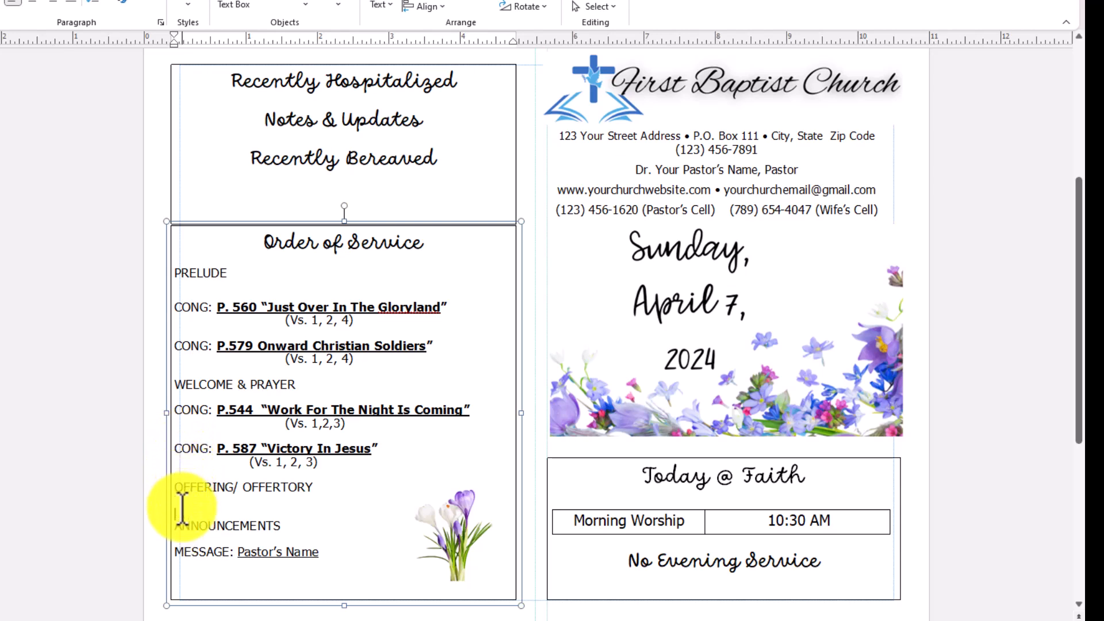
{"action": "left_click", "coordinate": [181, 546]}
{"action": "key", "text": "Return"}
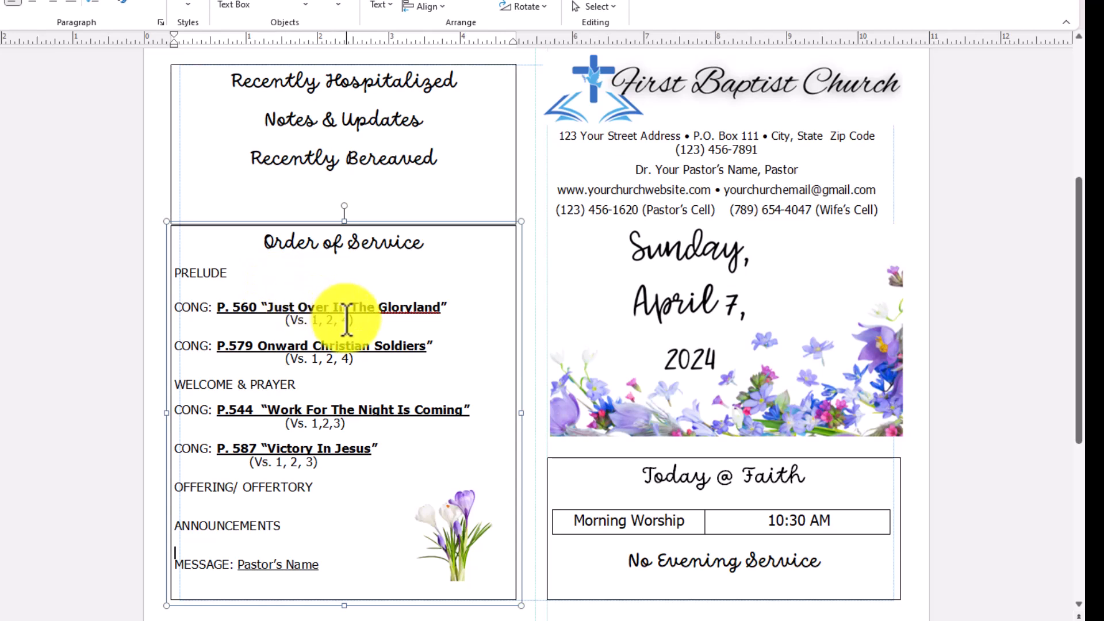
Step: Insert a blank line between "Just Over In The Gloryland" and its verse numbers, with a font size of 5
{"action": "left_click", "coordinate": [453, 313]}
{"action": "key", "text": "Return"}
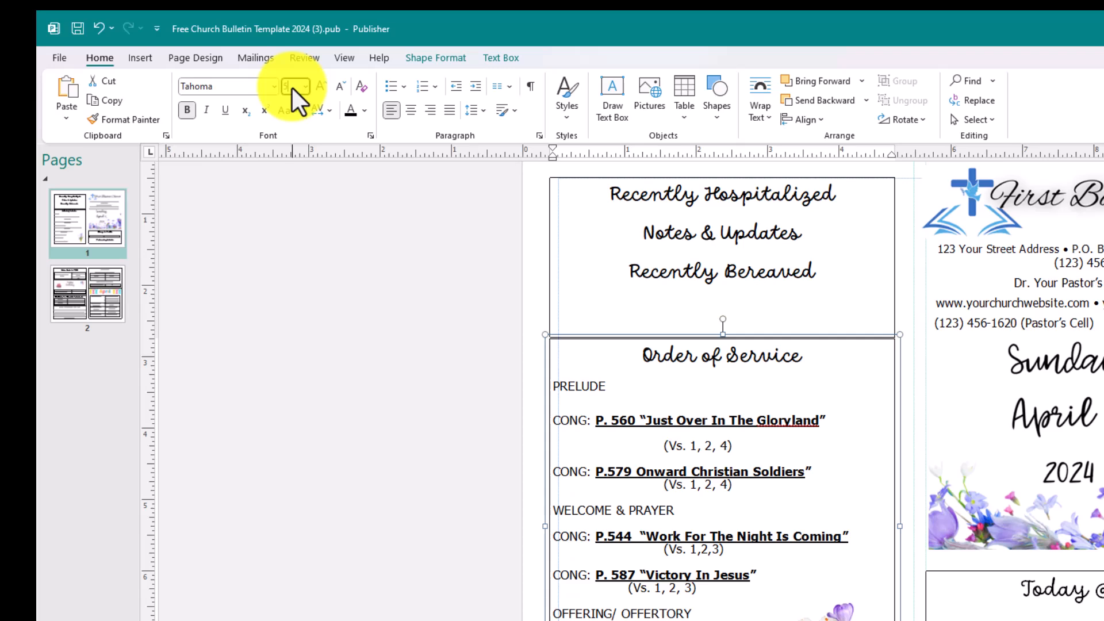
{"action": "key", "text": "Return"}
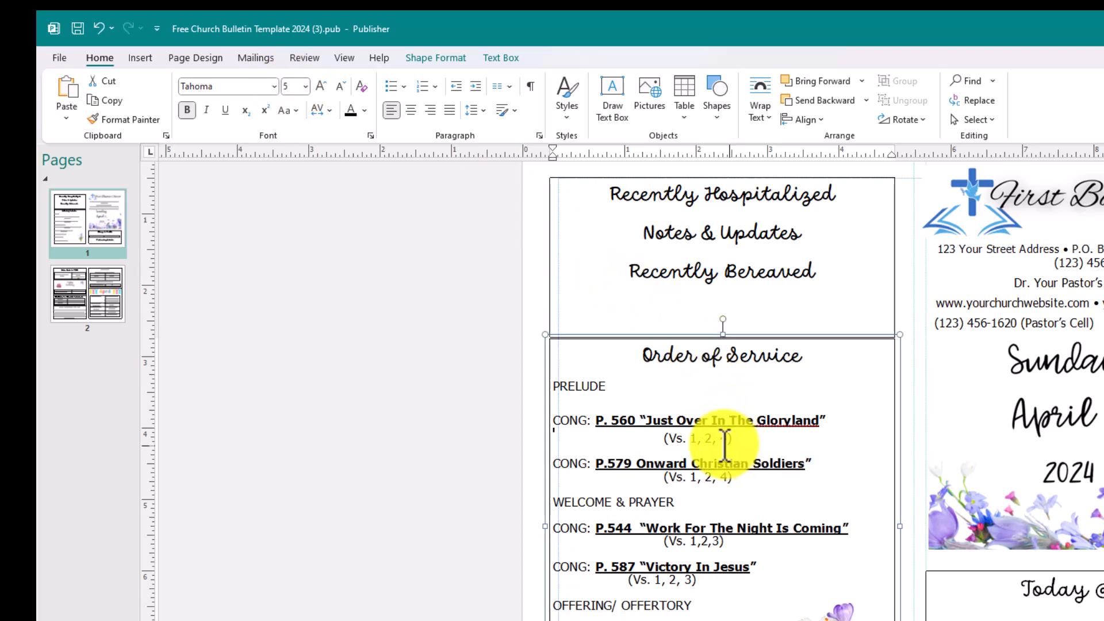
Step: Insert a blank line between "Onward Christian Soldiers" and its verse numbers, with a font size of 5
{"action": "left_click", "coordinate": [812, 471]}
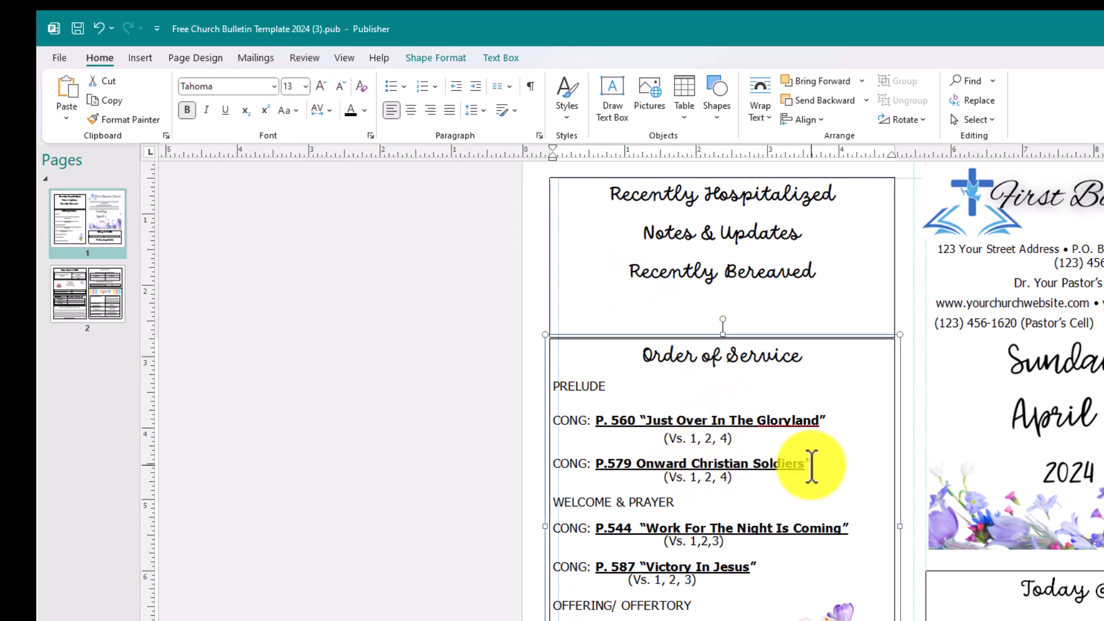
{"action": "key", "text": "Return"}
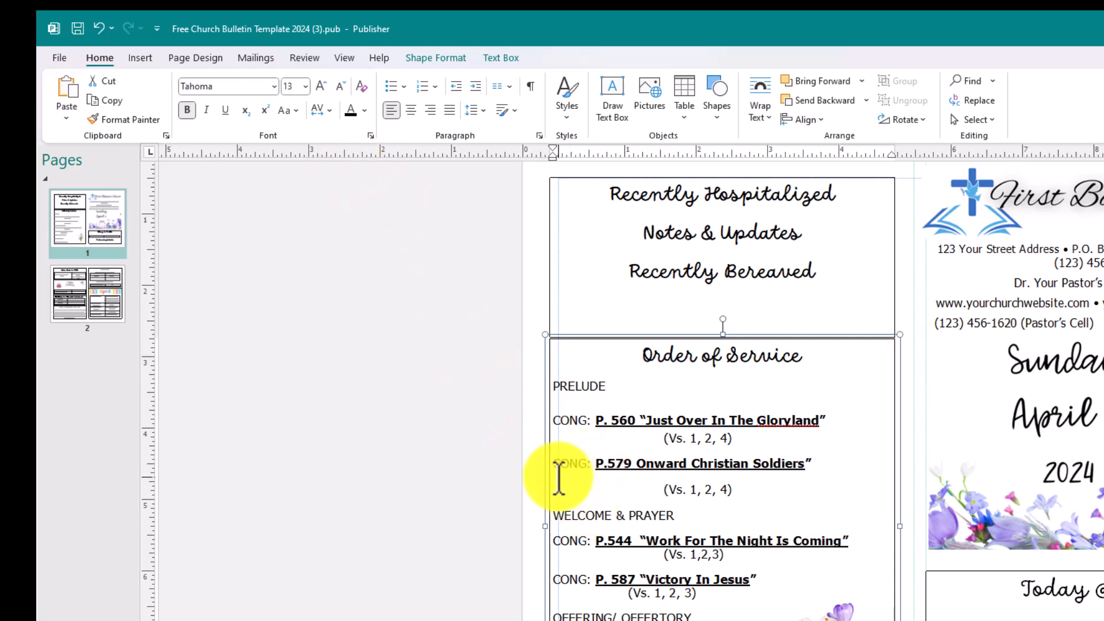
{"action": "left_click", "coordinate": [294, 91]}
{"action": "type", "text": "5"}
{"action": "key", "text": "Return"}
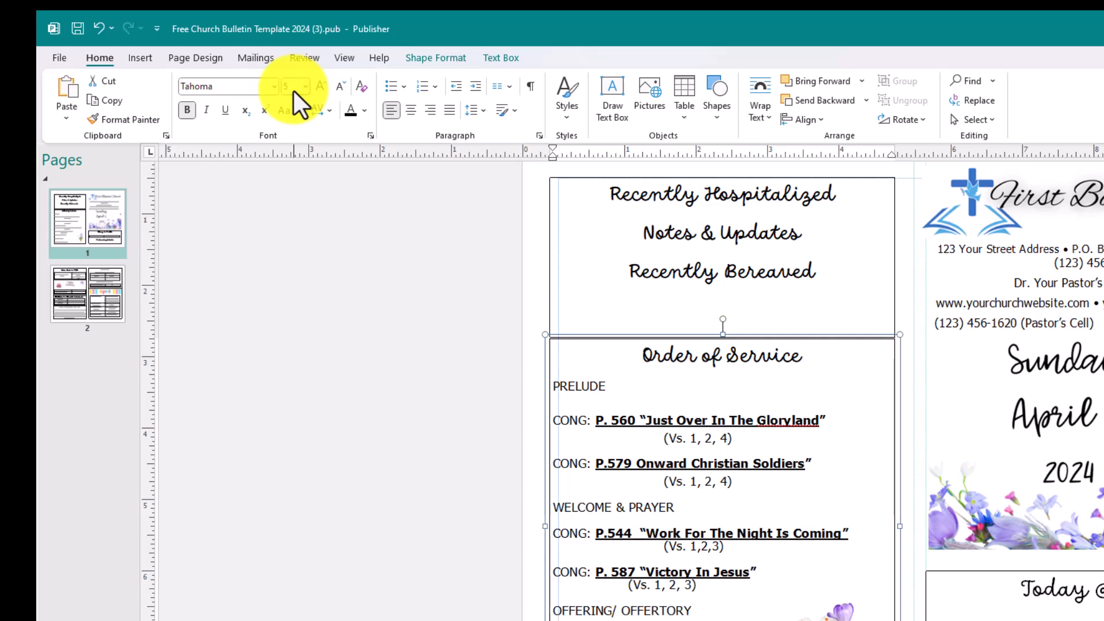
Step: Insert a small blank line between "Work For The Night Is Coming" and its verse numbers, and add a space before the 3
{"action": "left_click", "coordinate": [843, 535]}
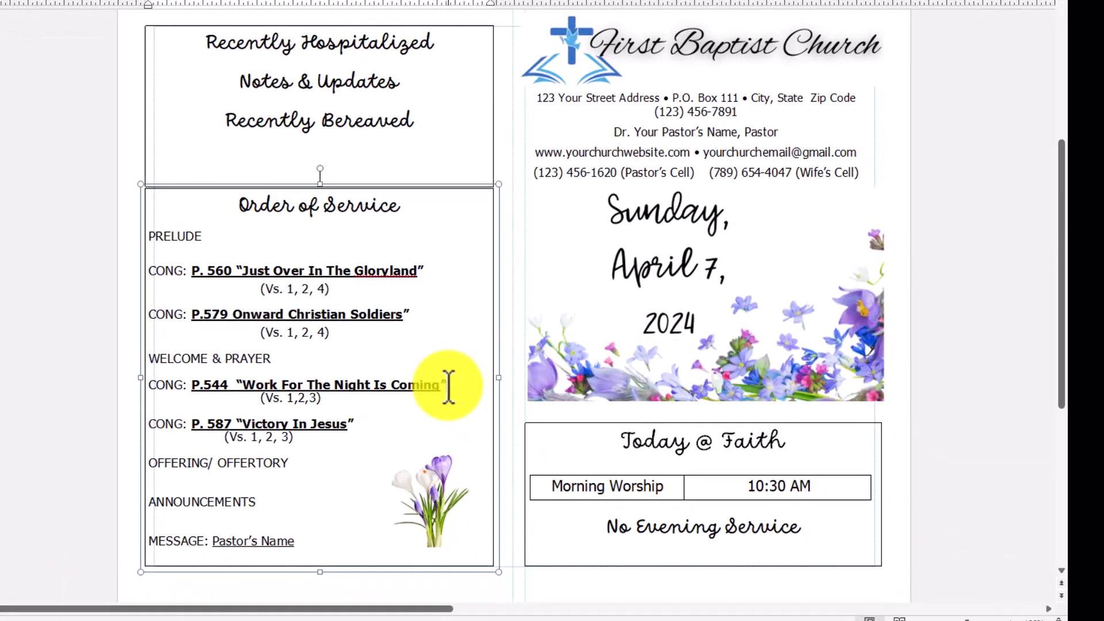
{"action": "key", "text": "Return"}
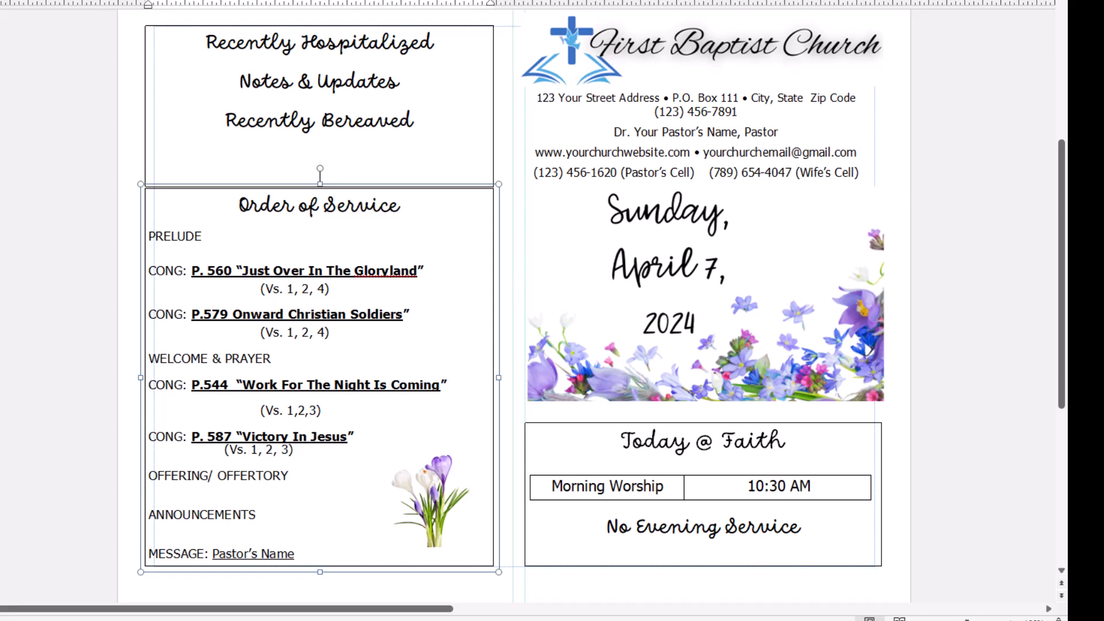
{"action": "key", "text": "Return"}
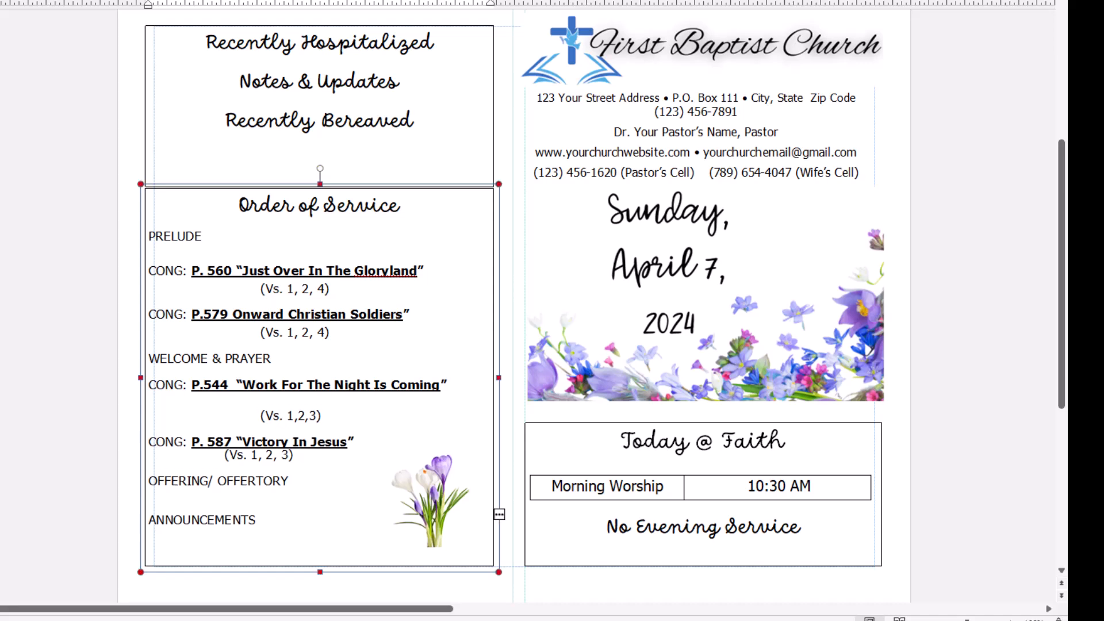
{"action": "key", "text": "BackSpace"}
{"action": "key", "text": "BackSpace"}
{"action": "key", "text": "Return"}
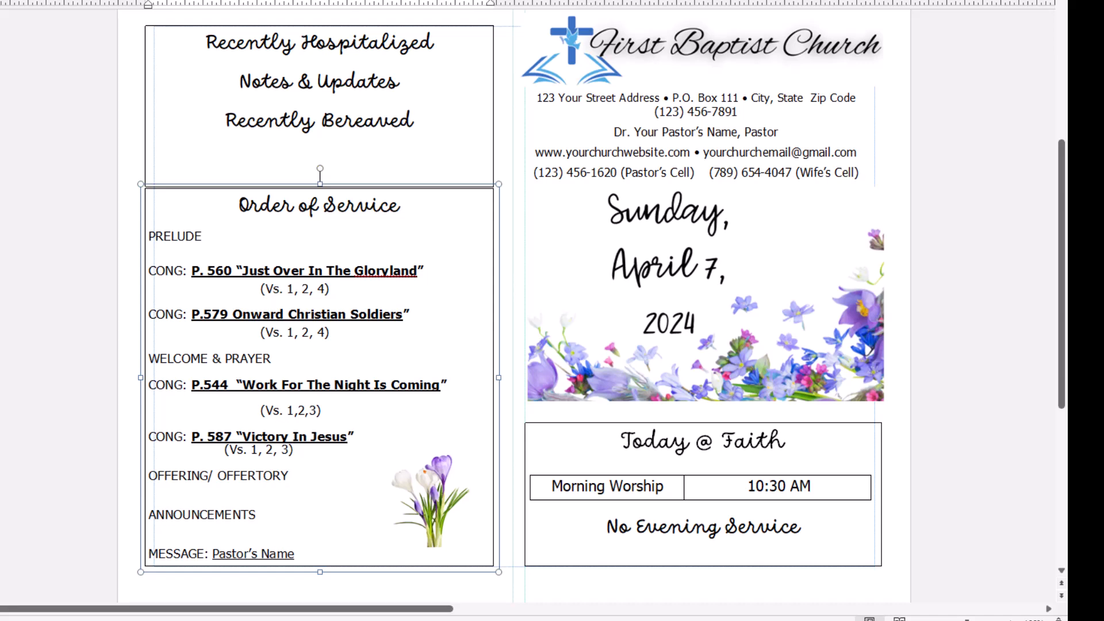
{"action": "key", "text": "Return"}
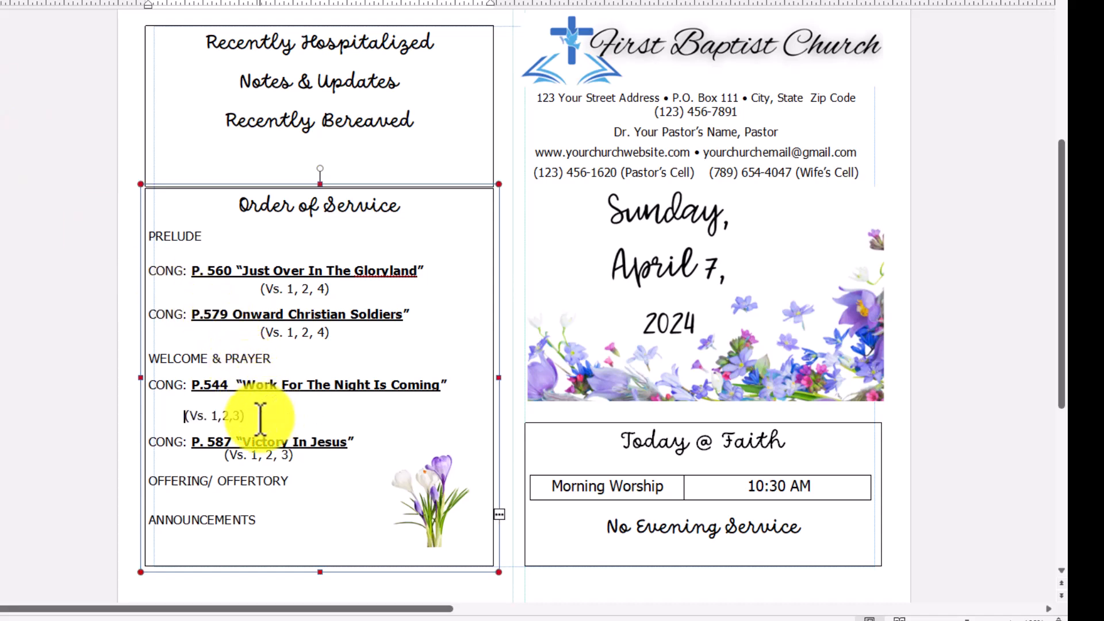
{"action": "key", "text": "BackSpace"}
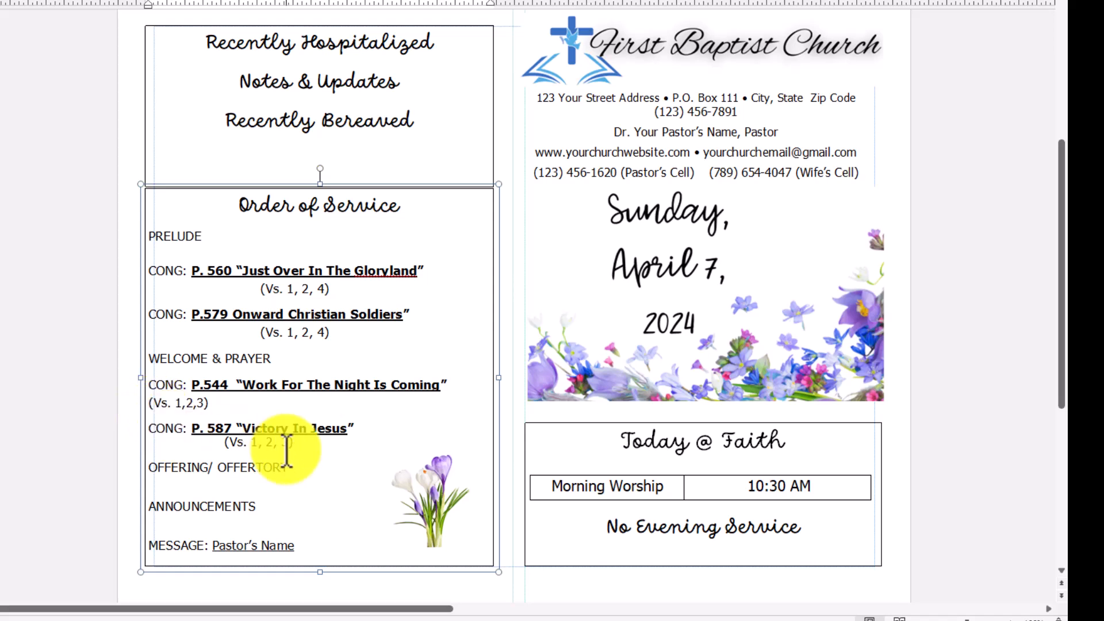
{"action": "left_click", "coordinate": [203, 412]}
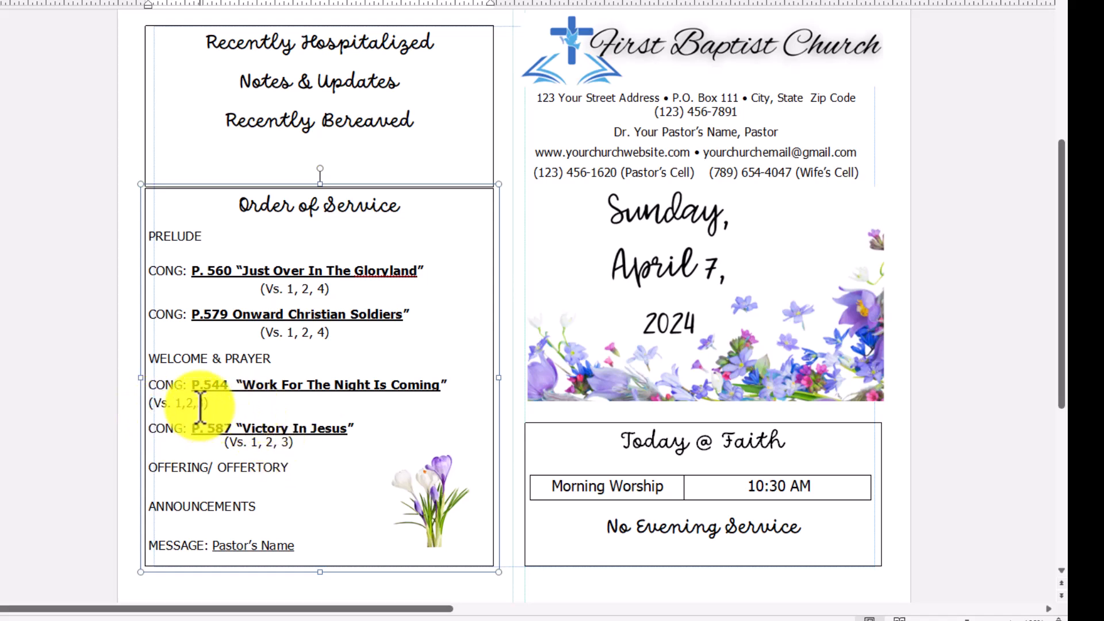
{"action": "left_click", "coordinate": [198, 403]}
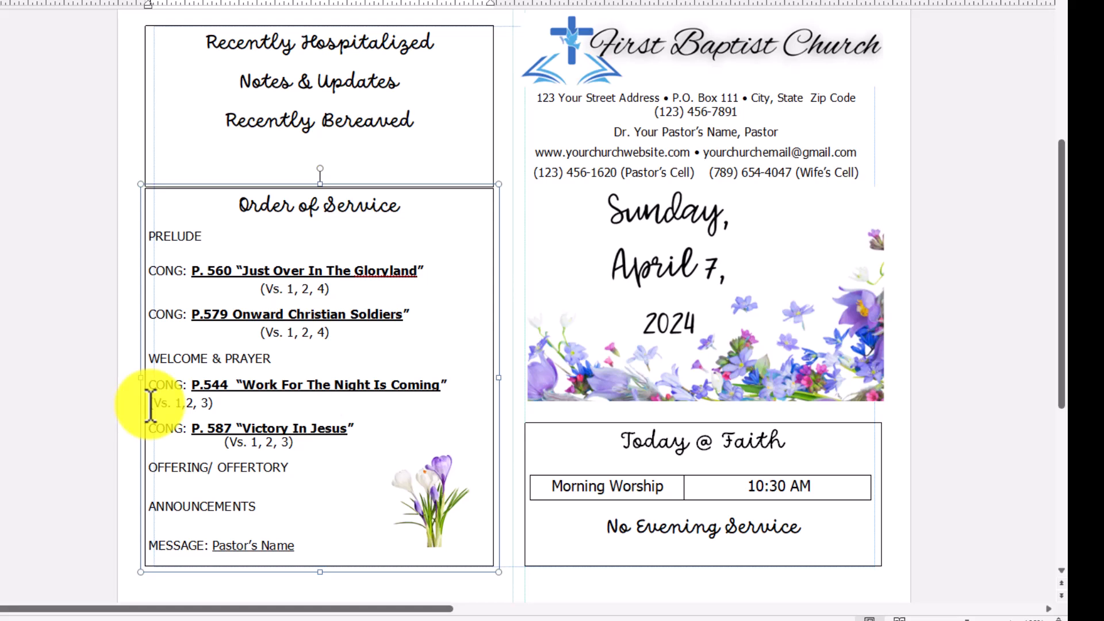
Step: Indent the verse numbers under the first three hymns further so that they line up with each other
{"action": "key", "text": "Tab"}
{"action": "key", "text": "Tab"}
{"action": "key", "text": "Tab"}
{"action": "key", "text": "Tab"}
{"action": "key", "text": "Tab"}
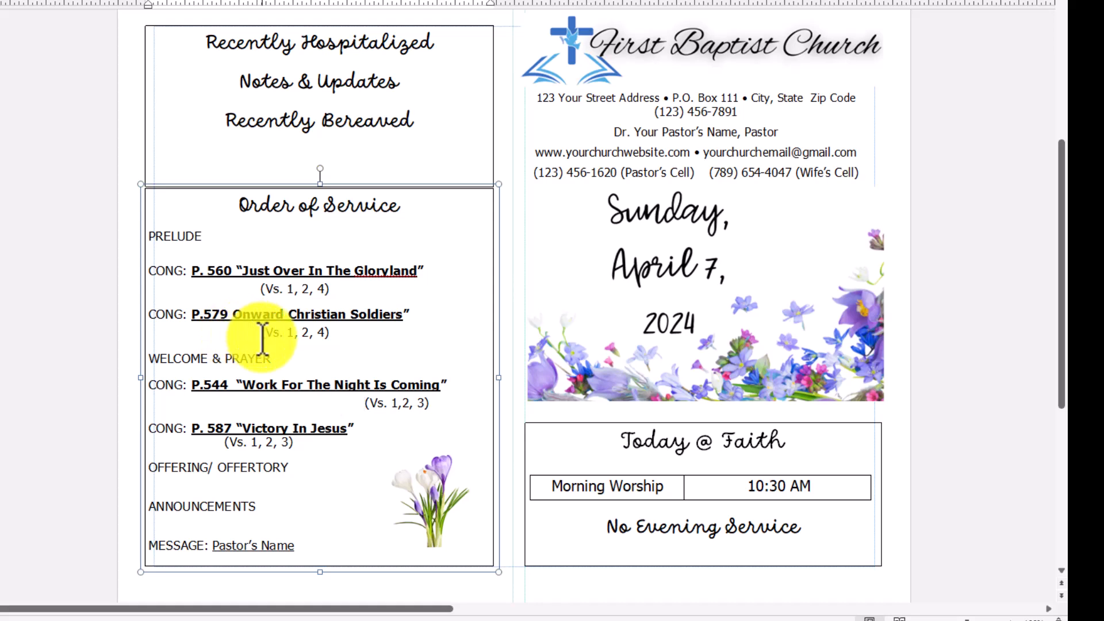
{"action": "key", "text": "Tab"}
{"action": "key", "text": "Tab"}
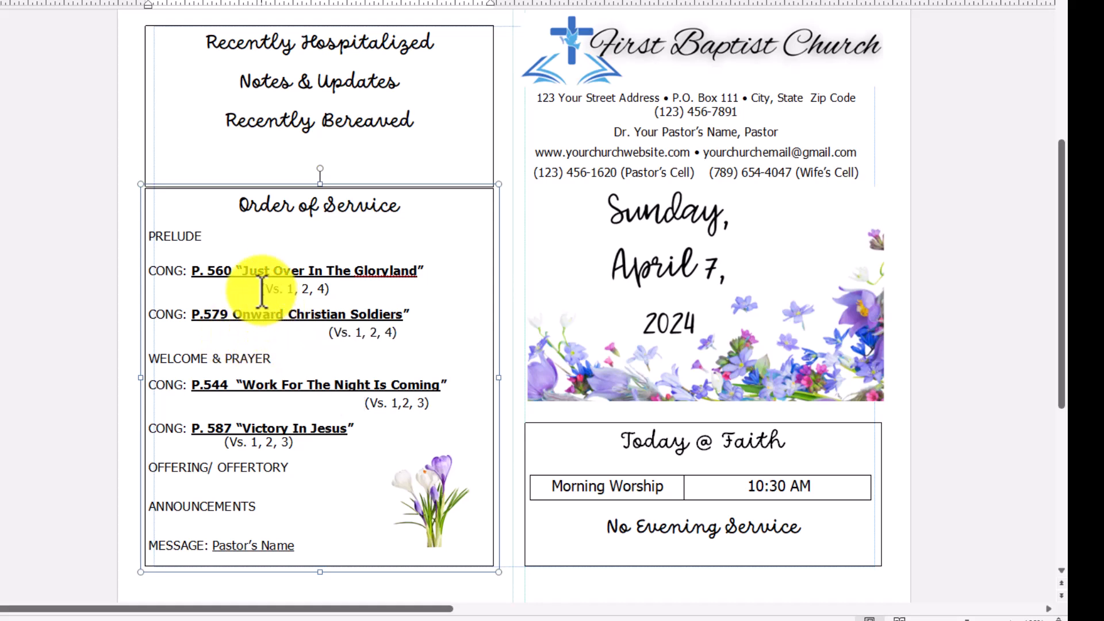
{"action": "key", "text": "Tab"}
{"action": "key", "text": "Tab"}
{"action": "key", "text": "BackSpace"}
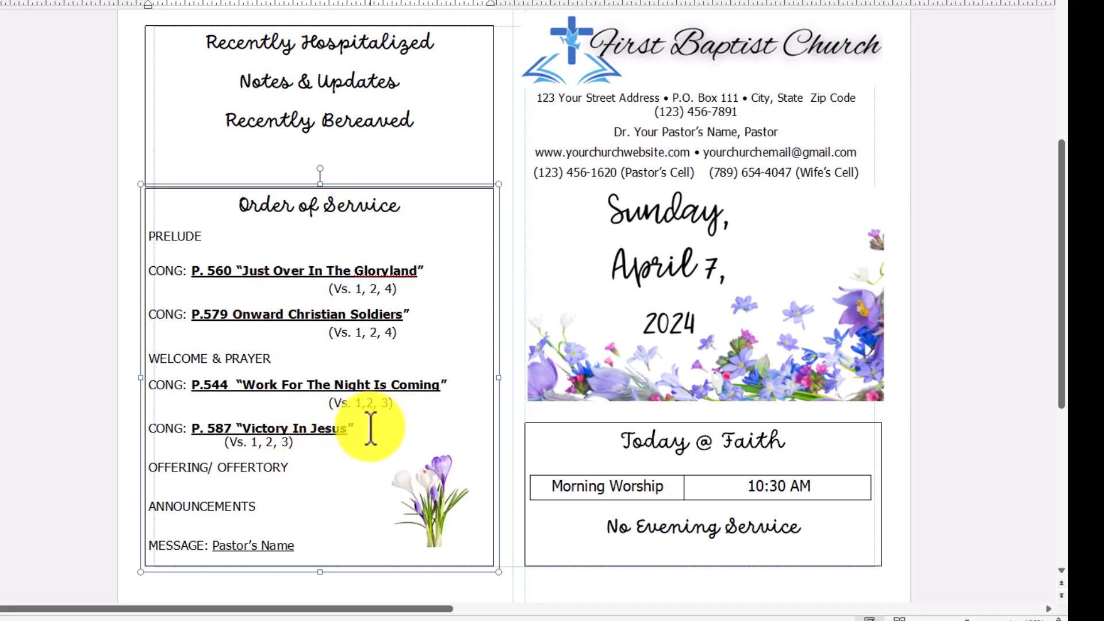
Step: Insert a small blank line between "Victory In Jesus" and its verse numbers, and indent the verse numbers one tab further
{"action": "key", "text": "Return"}
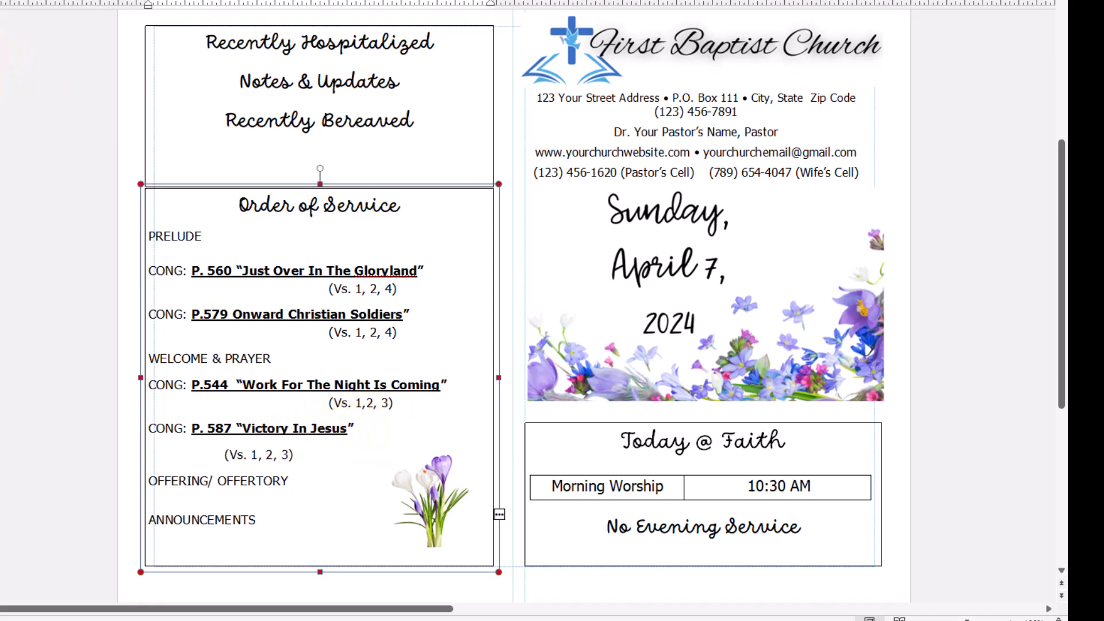
{"action": "key", "text": "BackSpace"}
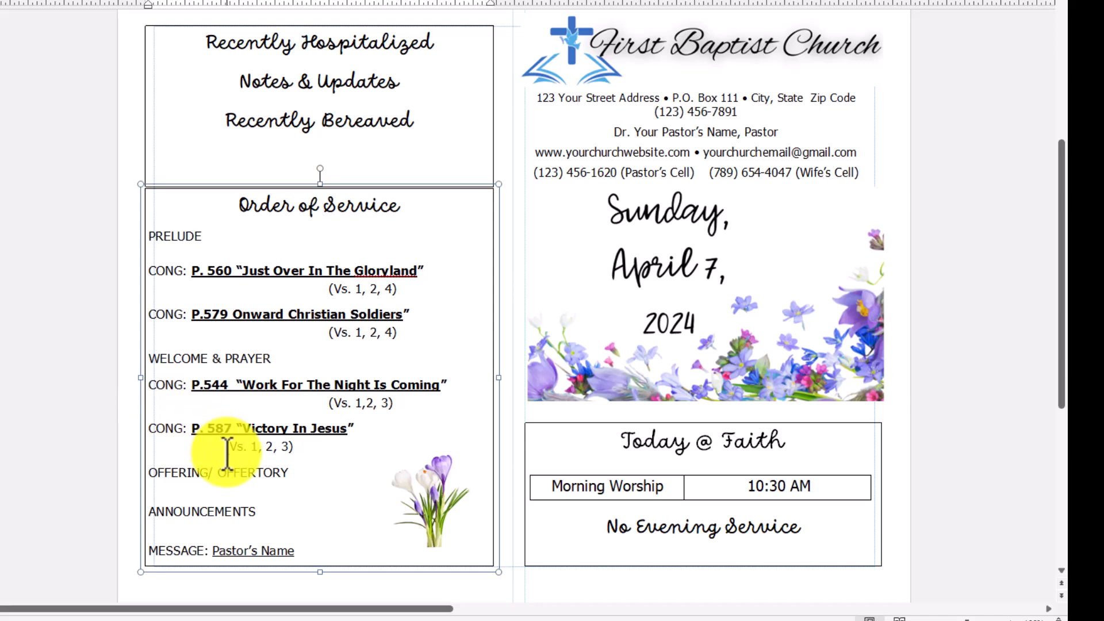
{"action": "key", "text": "Tab"}
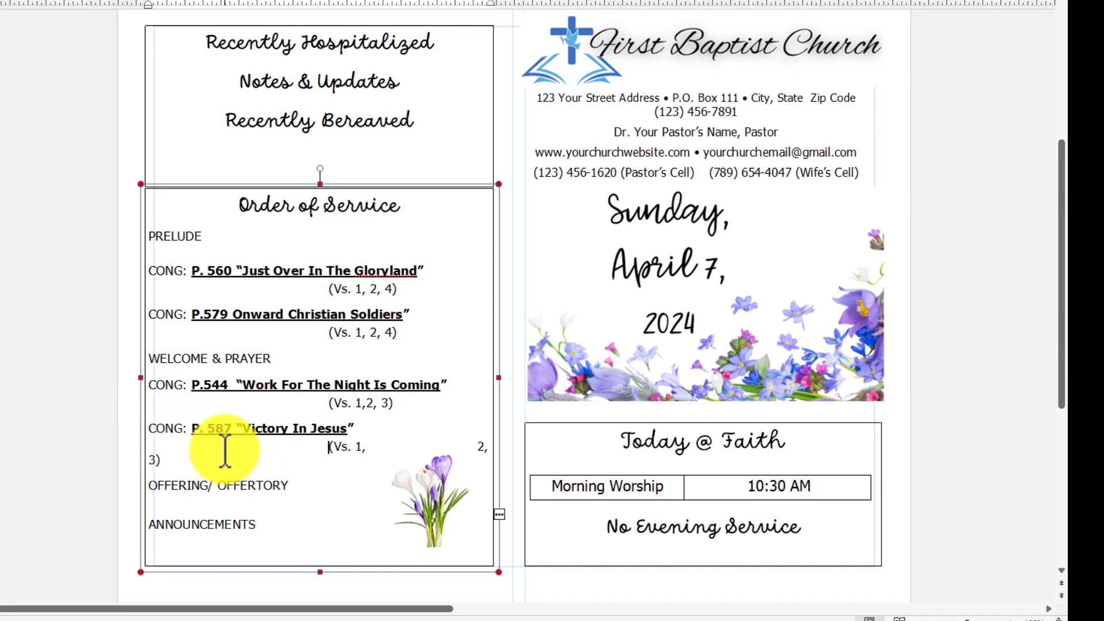
{"action": "key", "text": "BackSpace"}
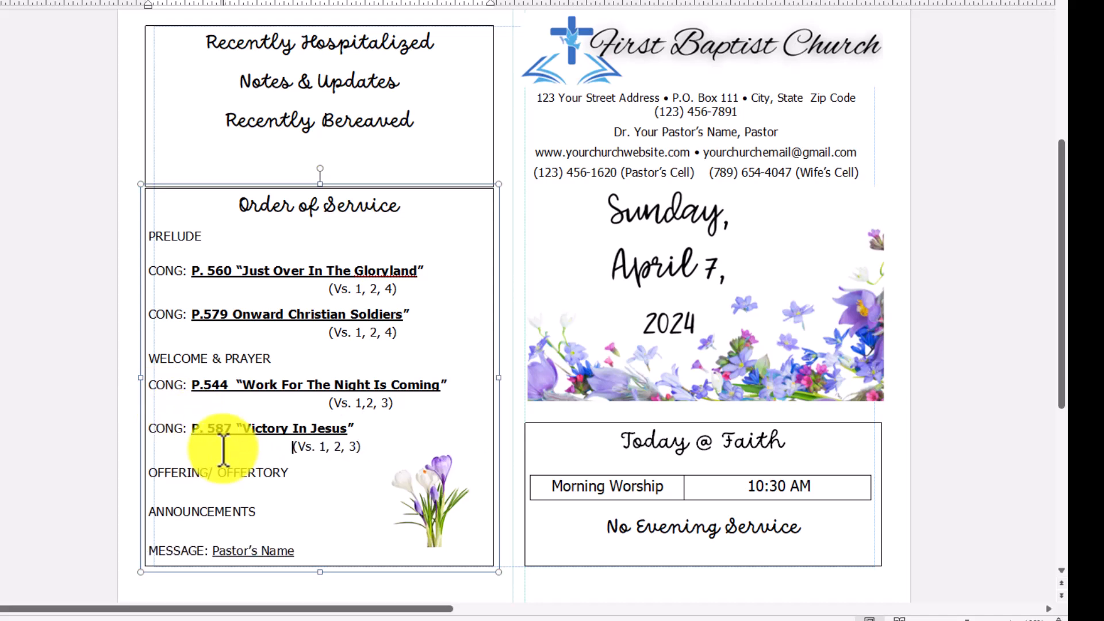
Step: Shrink the crocus picture and indent the "Victory In Jesus" verse numbers to line up with those of the other hymns
{"action": "left_click", "coordinate": [415, 520]}
{"action": "left_click_drag", "start_coordinate": [382, 449], "coordinate": [401, 469]}
{"action": "left_click", "coordinate": [291, 447]}
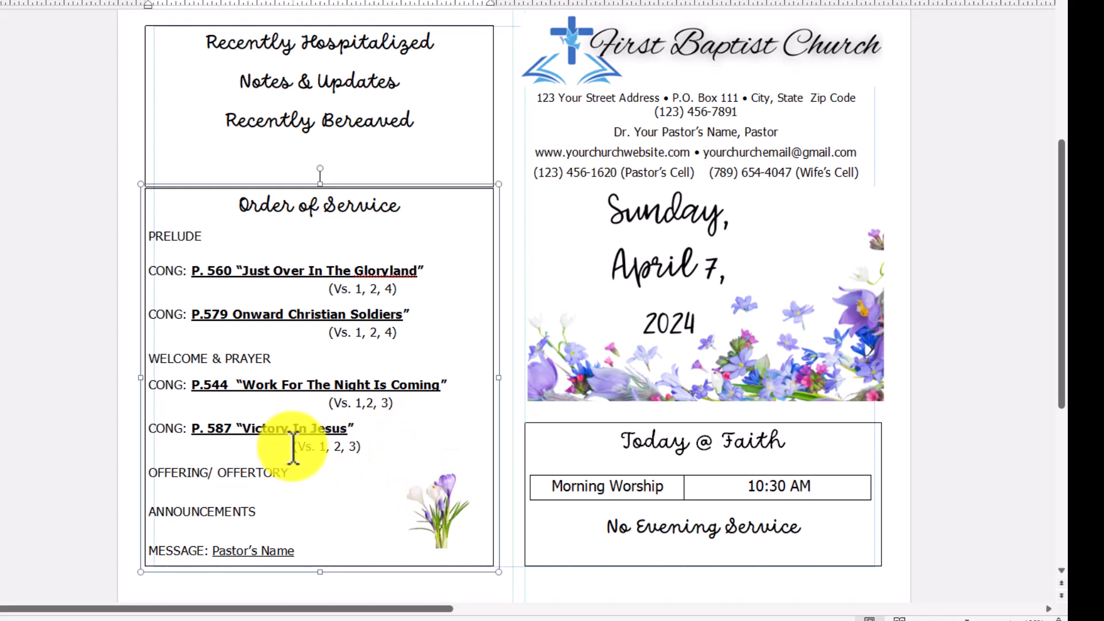
{"action": "key", "text": "Tab"}
Step: Enlarge the crocus picture slightly and place it in the lower right corner of the Order of Service box
{"action": "left_click", "coordinate": [457, 520]}
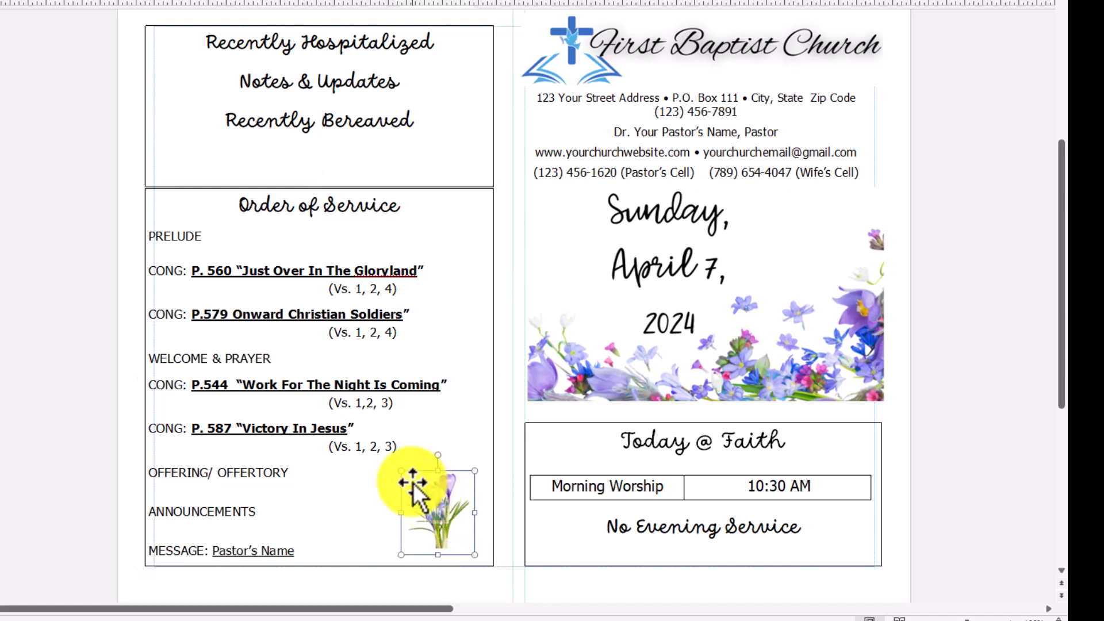
{"action": "left_click_drag", "start_coordinate": [398, 471], "coordinate": [390, 458]}
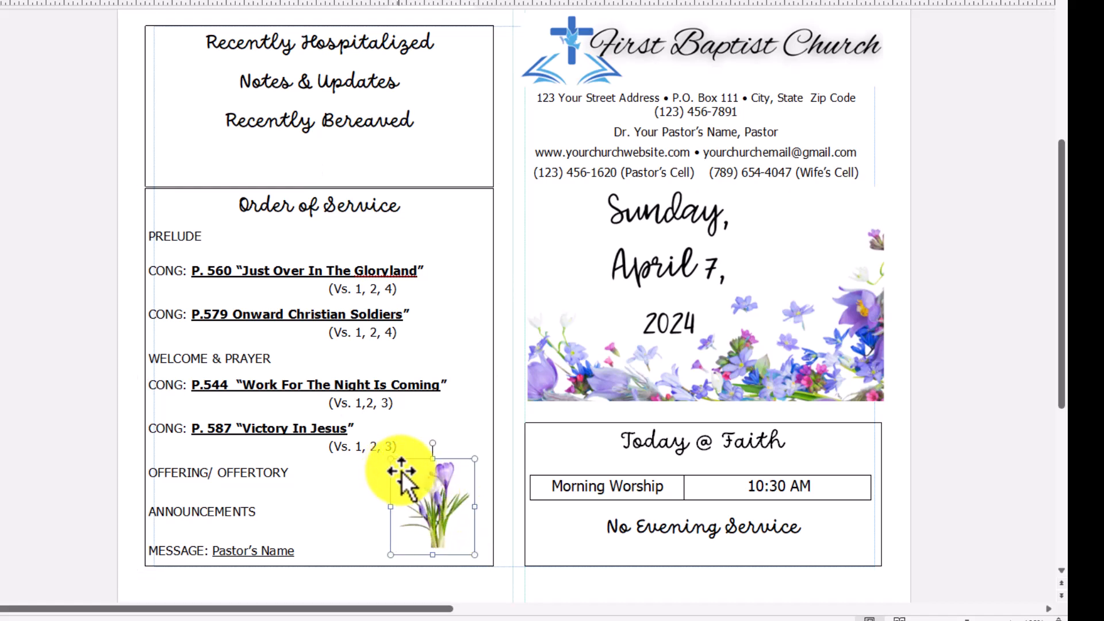
{"action": "left_click_drag", "start_coordinate": [433, 500], "coordinate": [0, 393]}
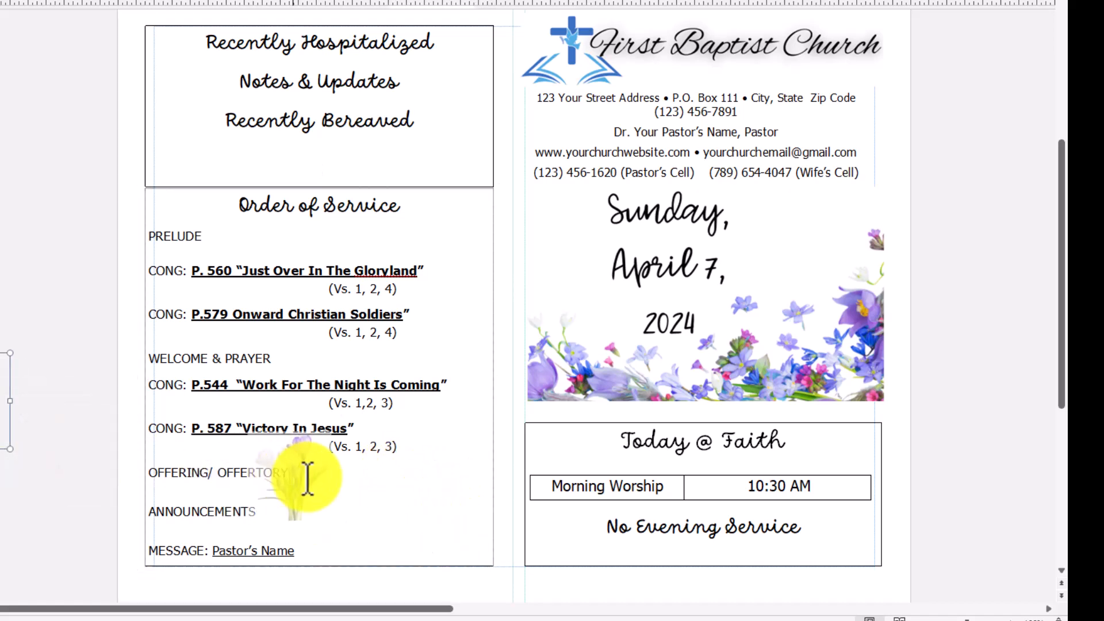
{"action": "left_click", "coordinate": [432, 508]}
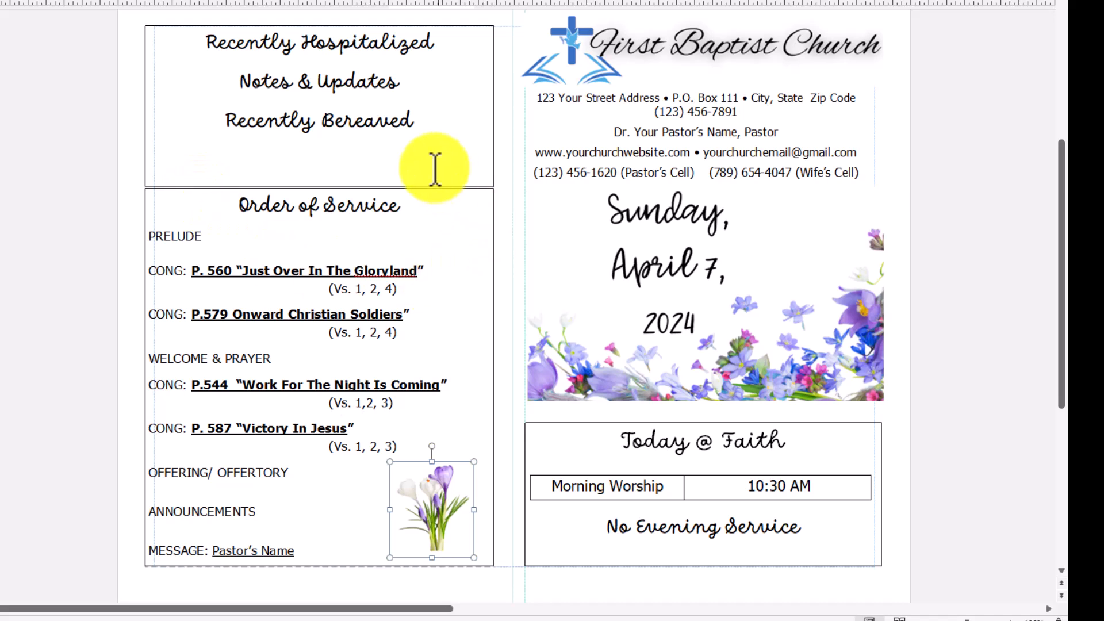
Step: Delete the "Recently Bereaved" and "Recently Hospitalized" headings from the box above the Order of Service
{"action": "left_click", "coordinate": [423, 116]}
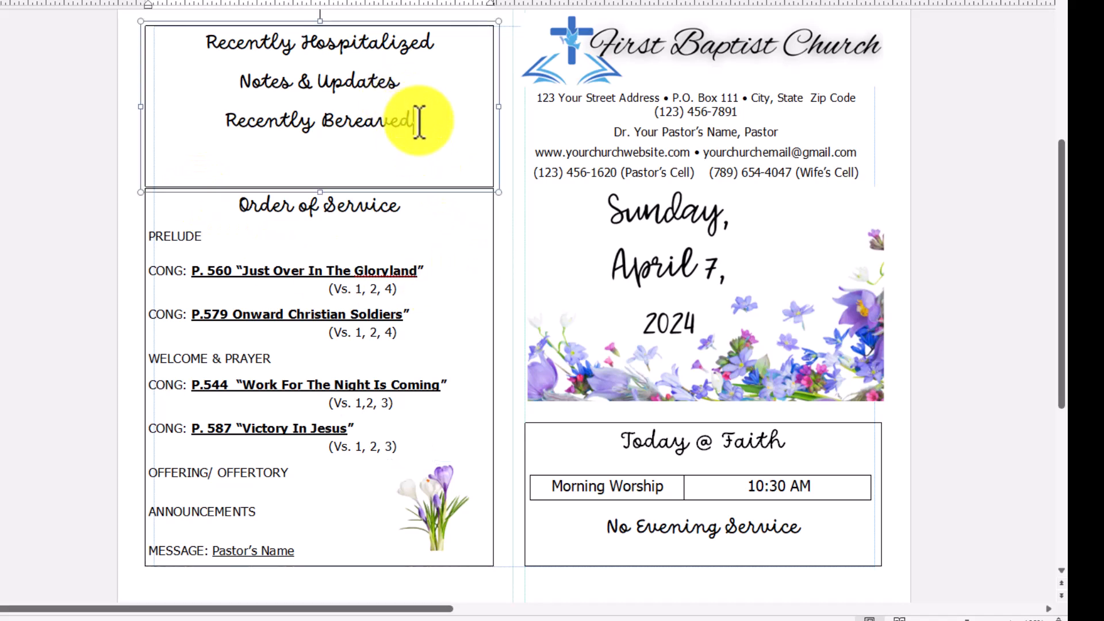
{"action": "left_click_drag", "start_coordinate": [424, 116], "coordinate": [254, 118]}
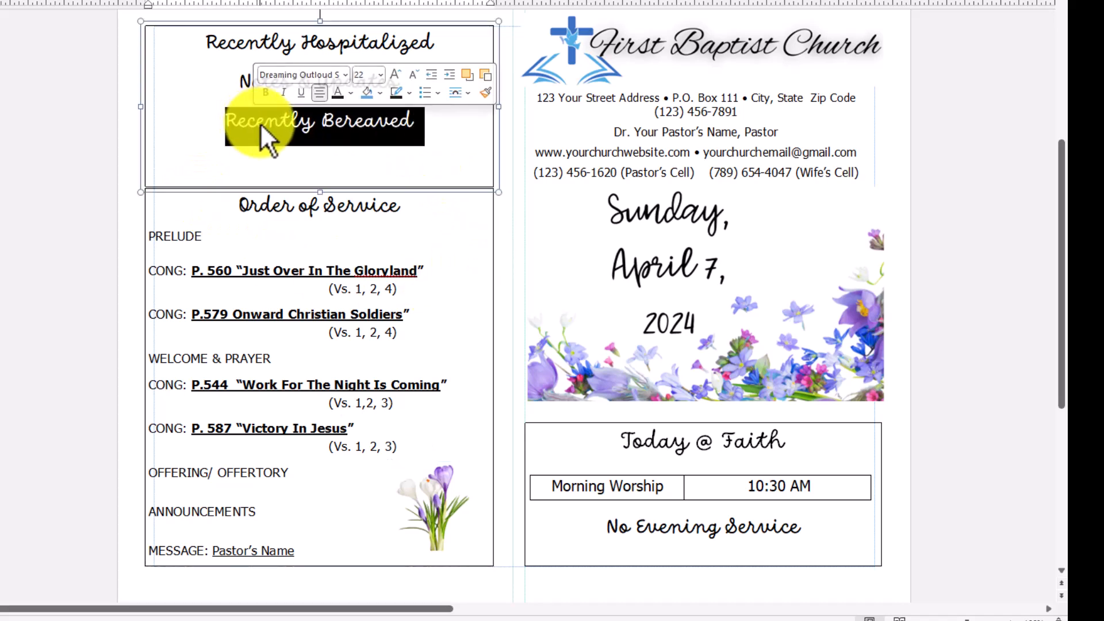
{"action": "key", "text": "Delete"}
{"action": "left_click_drag", "start_coordinate": [432, 40], "coordinate": [207, 44]}
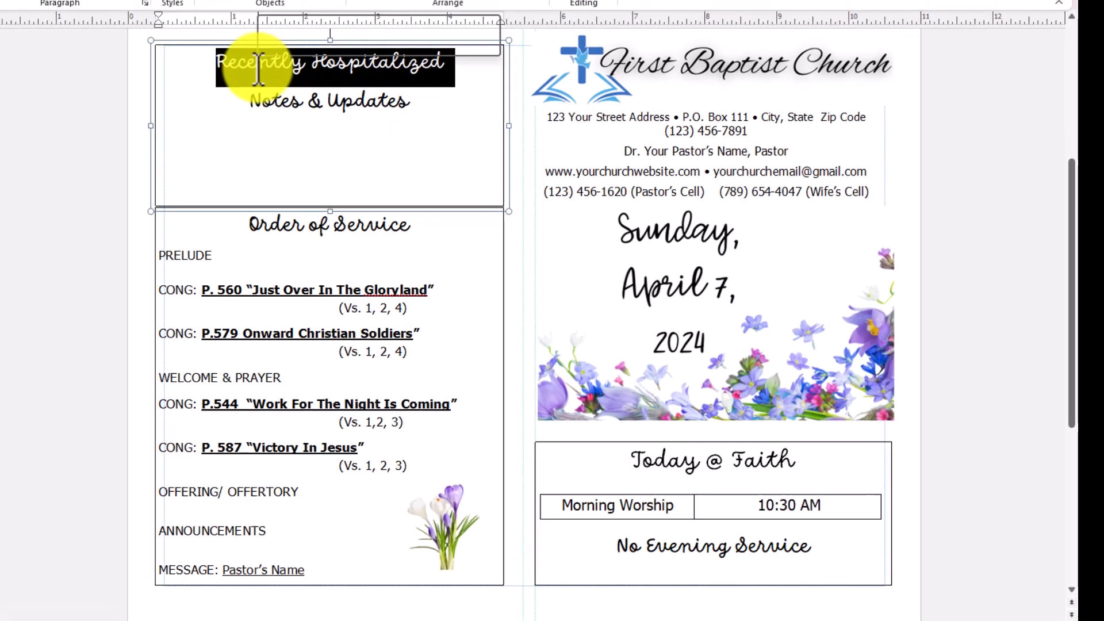
{"action": "key", "text": "Delete"}
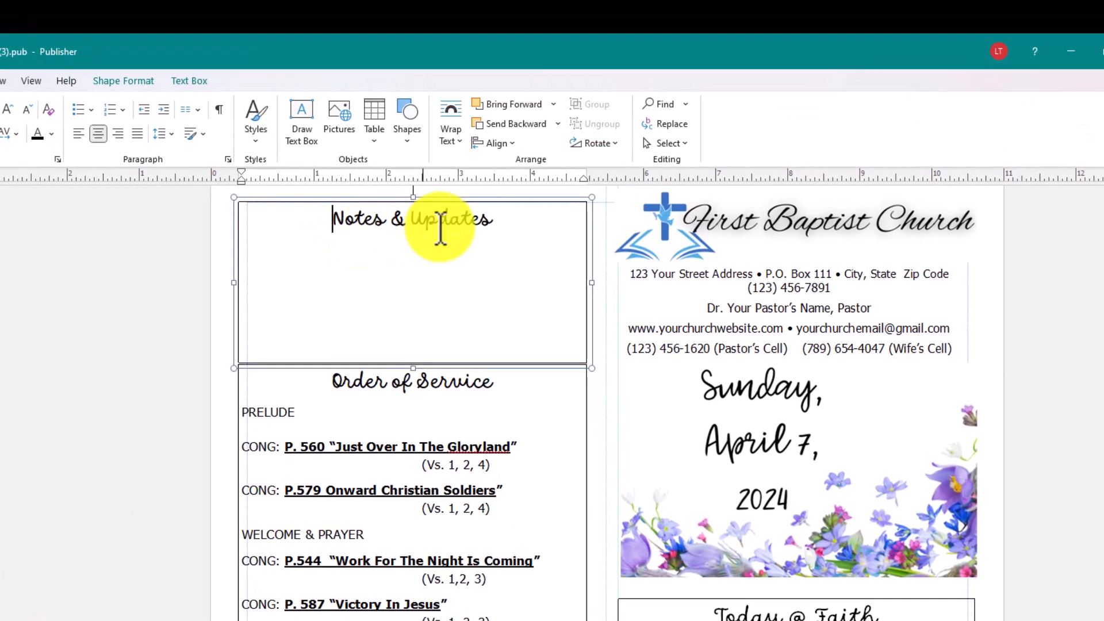
Step: Underline the "Notes & Updates" heading
{"action": "left_click_drag", "start_coordinate": [495, 221], "coordinate": [339, 223]}
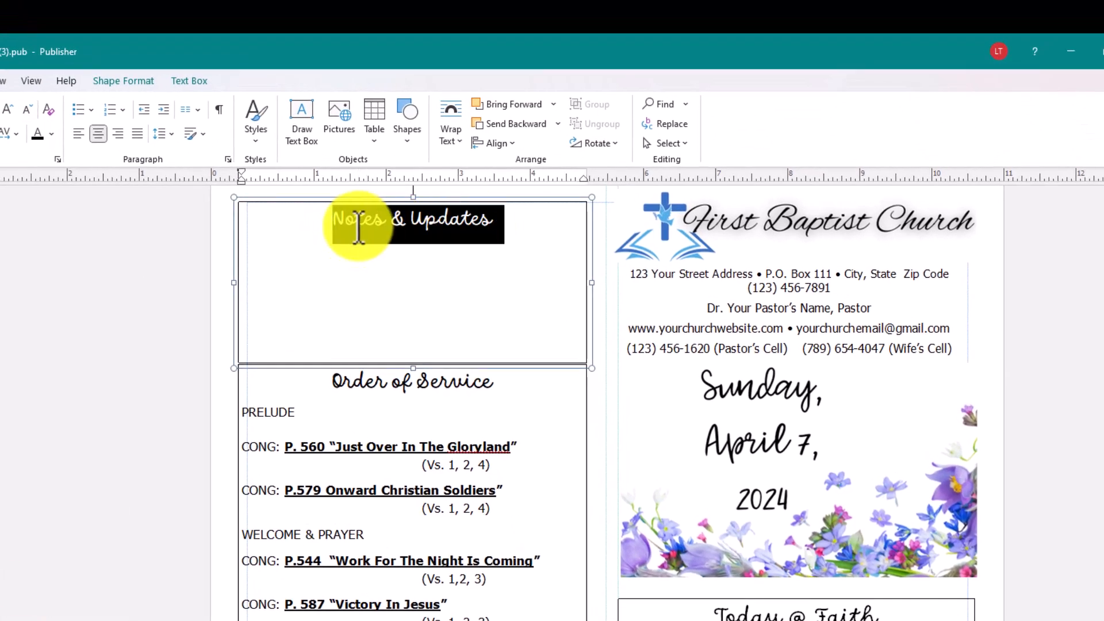
{"action": "key", "text": "ctrl+u"}
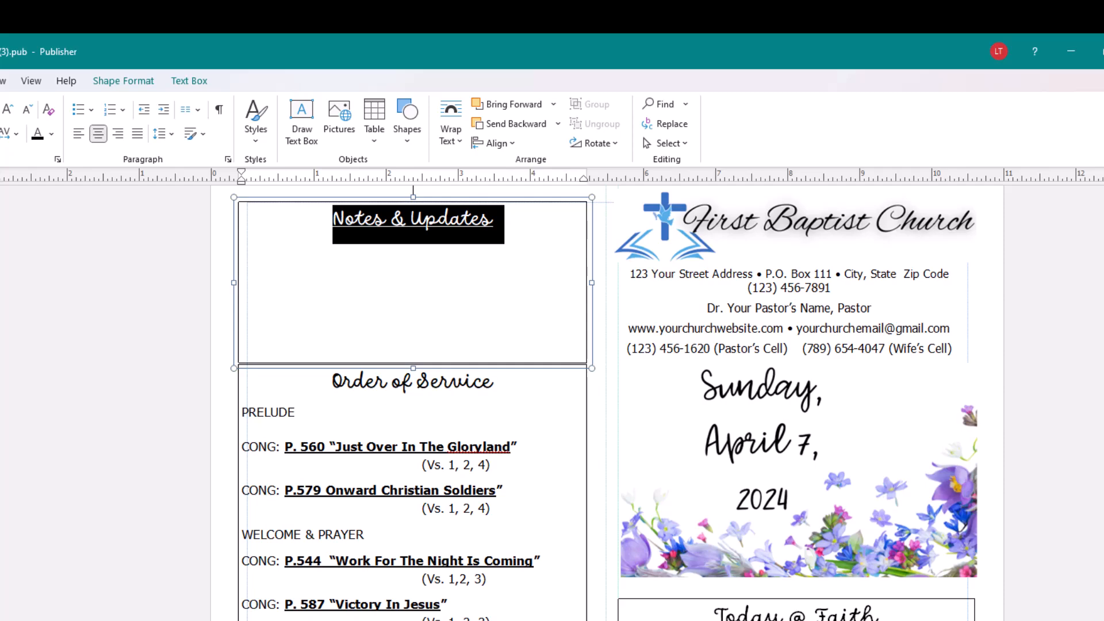
{"action": "left_click", "coordinate": [390, 305]}
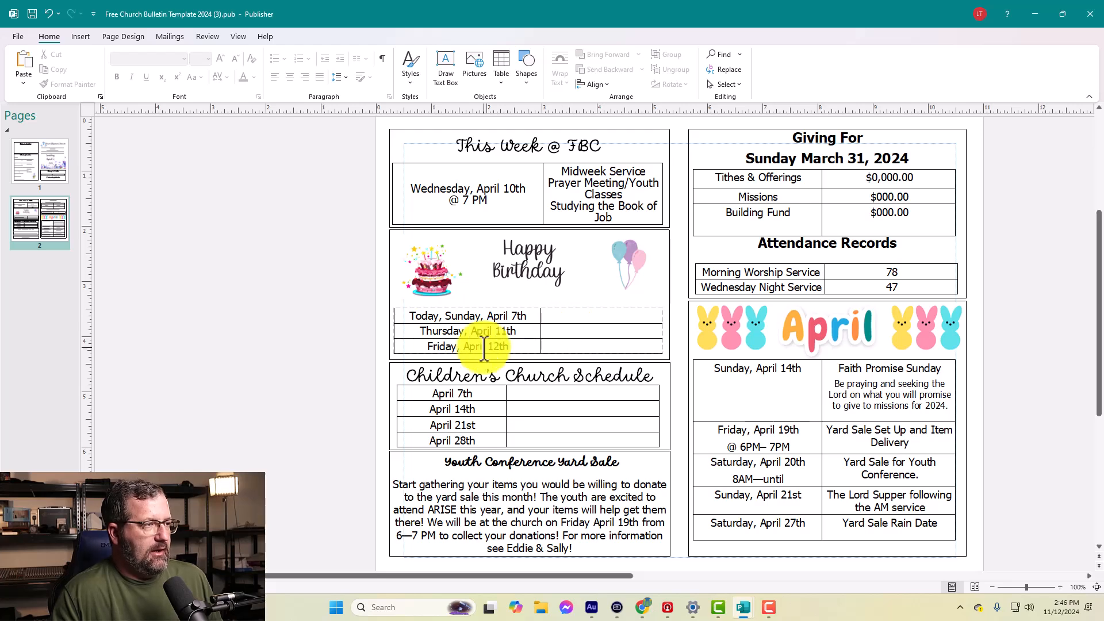
Step: Delete "Prayer Meeting/Youth Classes" from the Wednesday entry of the "This Week @ FBC" table on page 2
{"action": "left_click", "coordinate": [606, 183]}
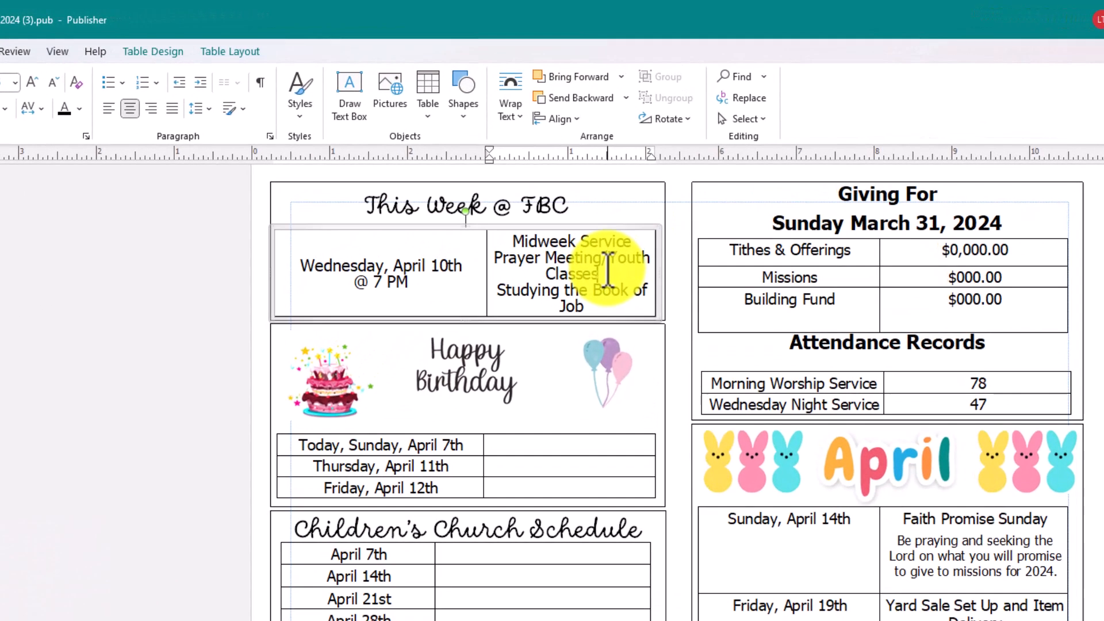
{"action": "left_click_drag", "start_coordinate": [617, 216], "coordinate": [570, 210]}
{"action": "left_click_drag", "start_coordinate": [543, 262], "coordinate": [510, 242]}
{"action": "left_click_drag", "start_coordinate": [614, 275], "coordinate": [520, 264]}
{"action": "key", "text": "BackSpace"}
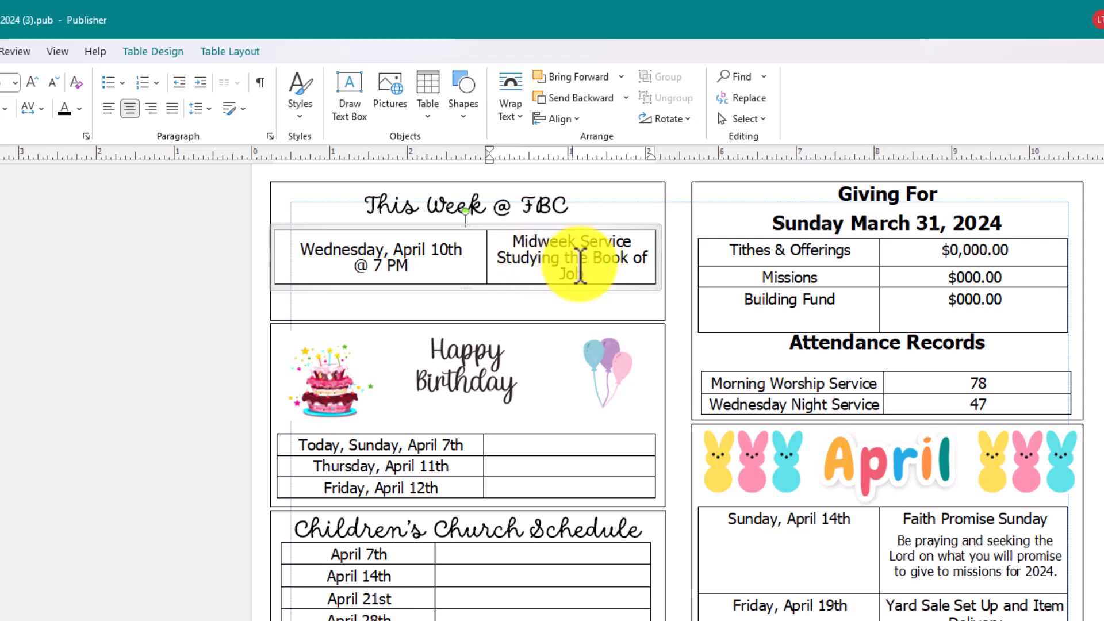
Step: Replace "Midweek Service" in the Wednesday entry with "Prayer Meeting"
{"action": "left_click_drag", "start_coordinate": [631, 246], "coordinate": [535, 240]}
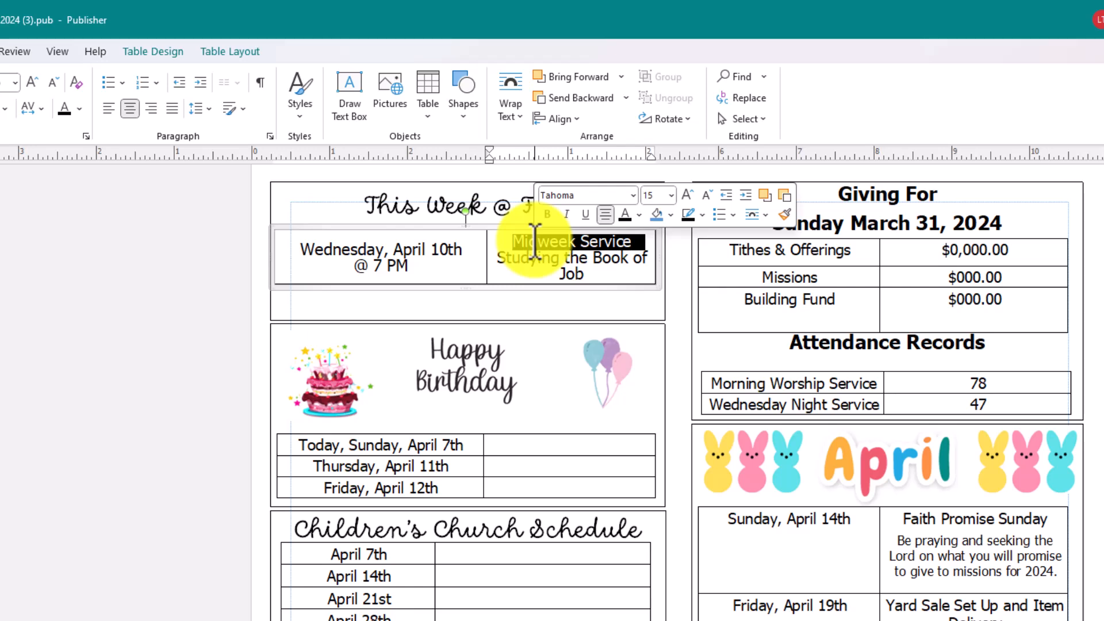
{"action": "type", "text": "P"}
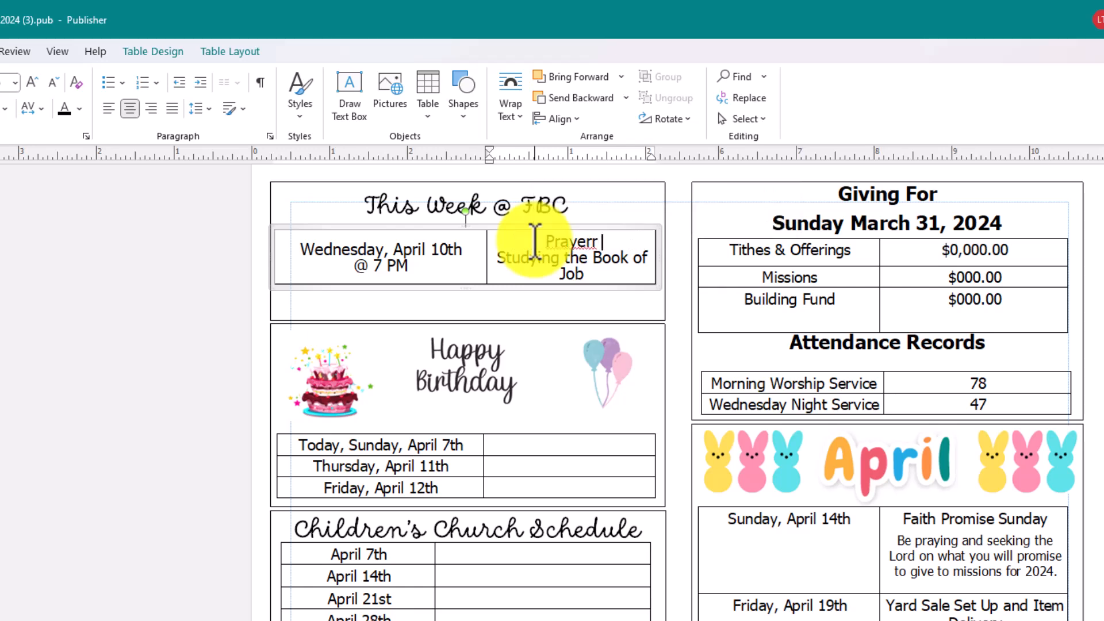
{"action": "type", "text": "rayer Meeting"}
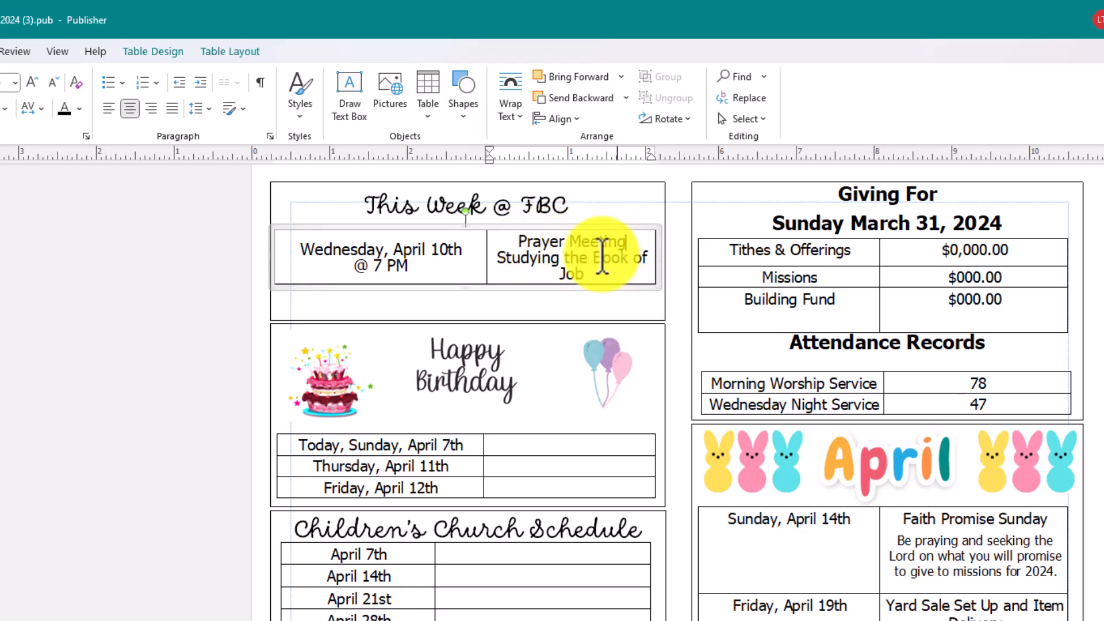
Step: Change the book being studied in the Wednesday entry from "Job" to "Song of Solomon"
{"action": "left_click_drag", "start_coordinate": [577, 276], "coordinate": [565, 274]}
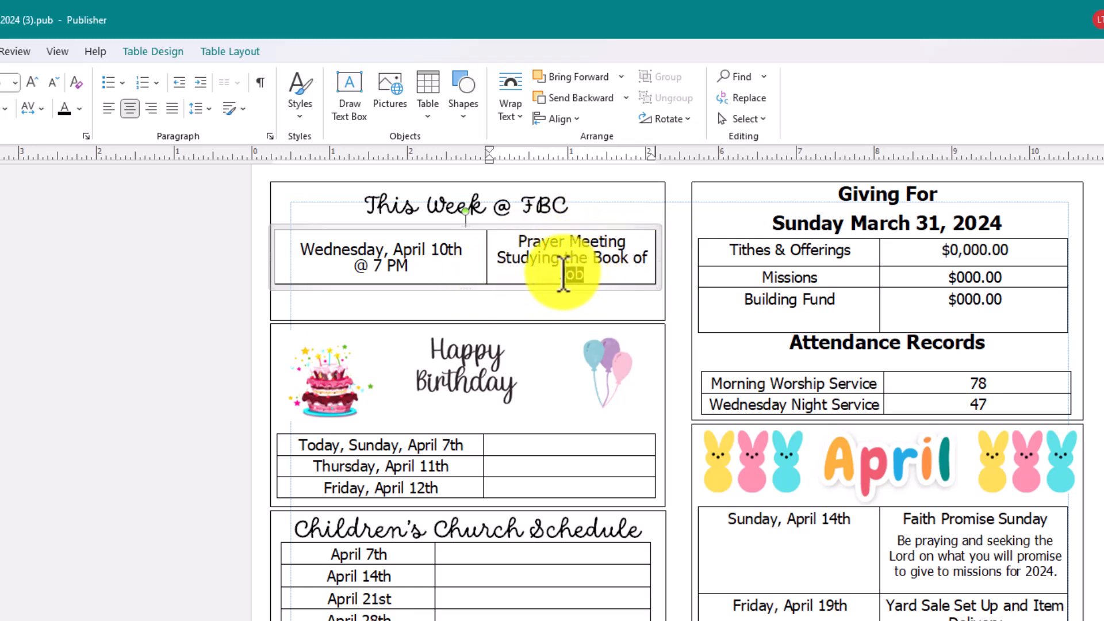
{"action": "key", "text": "BackSpace"}
{"action": "key", "text": "BackSpace"}
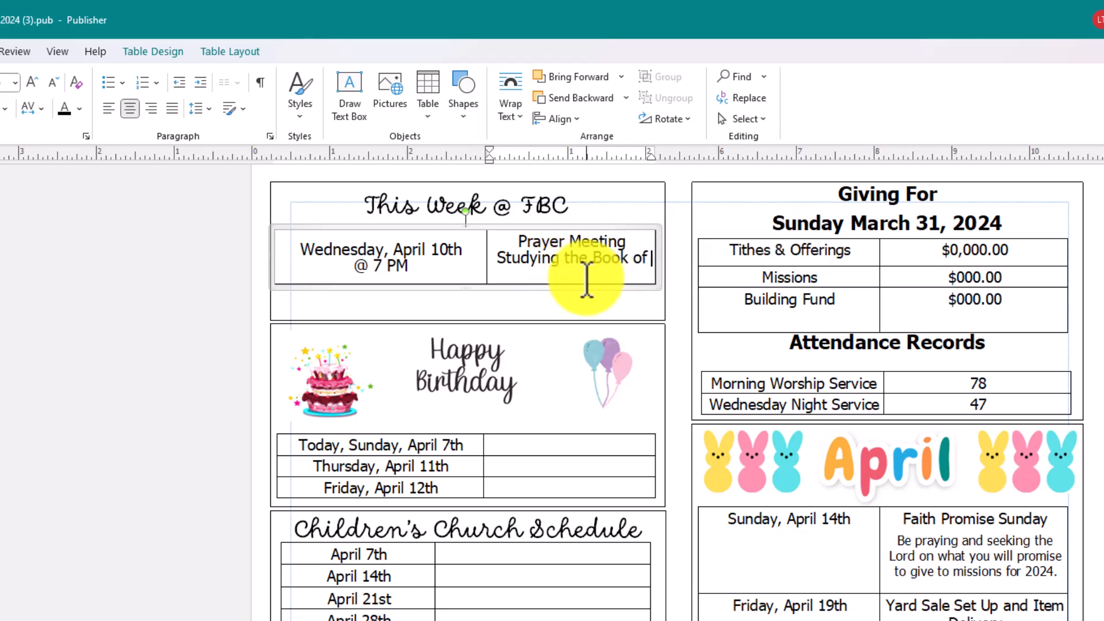
{"action": "type", "text": "Song of Solomon"}
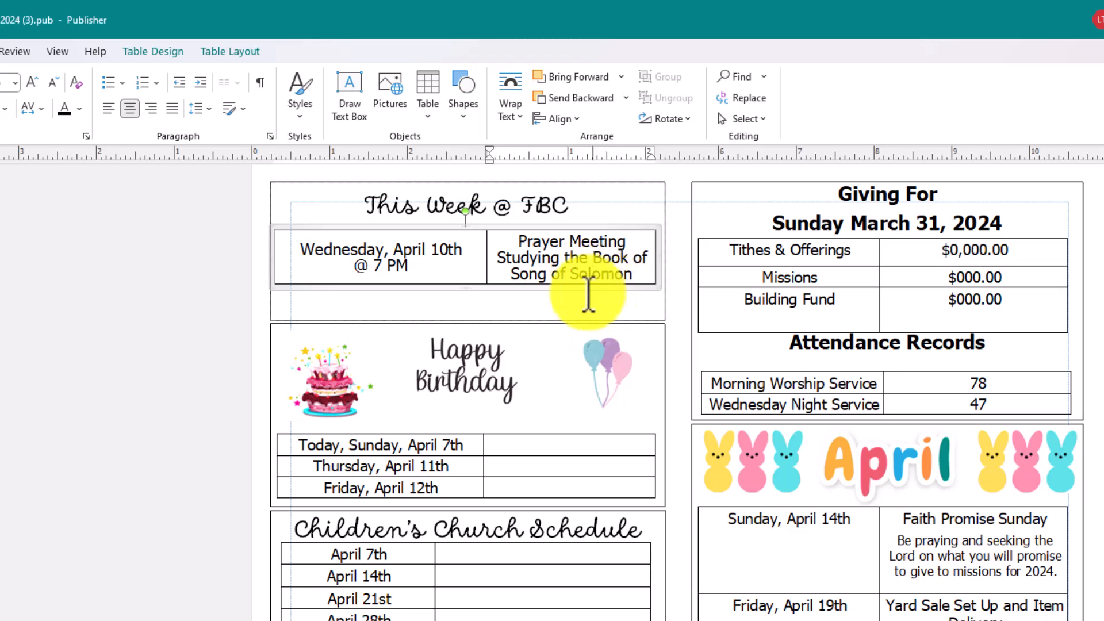
Step: Enter the birthday person's name beside "Today, Sunday, April 7th" in the Happy Birthday table
{"action": "left_click", "coordinate": [448, 251]}
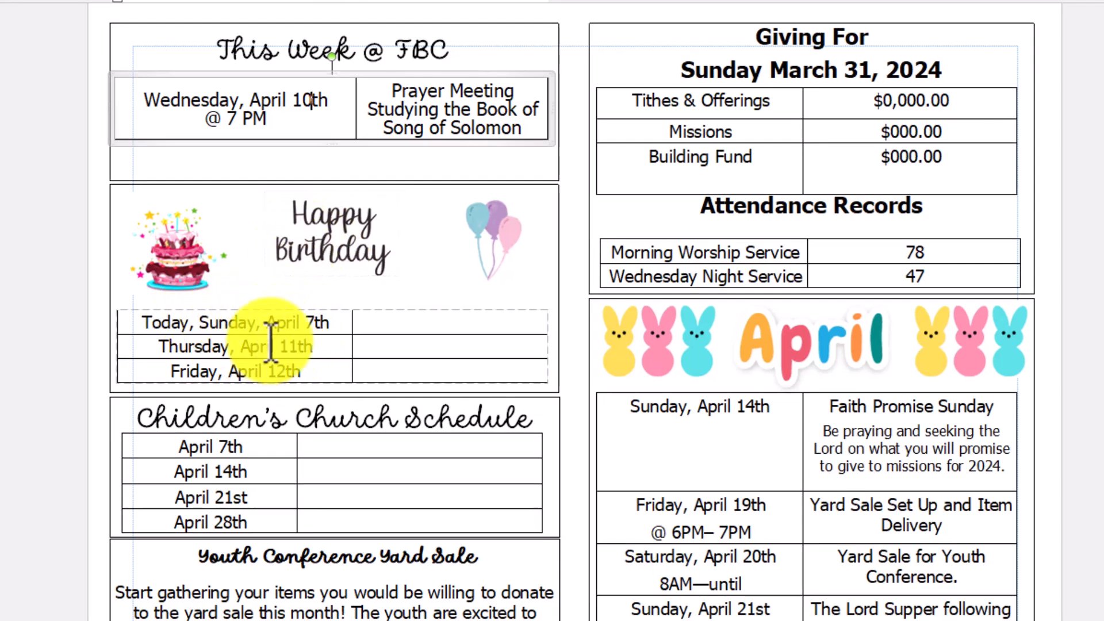
{"action": "left_click", "coordinate": [289, 321]}
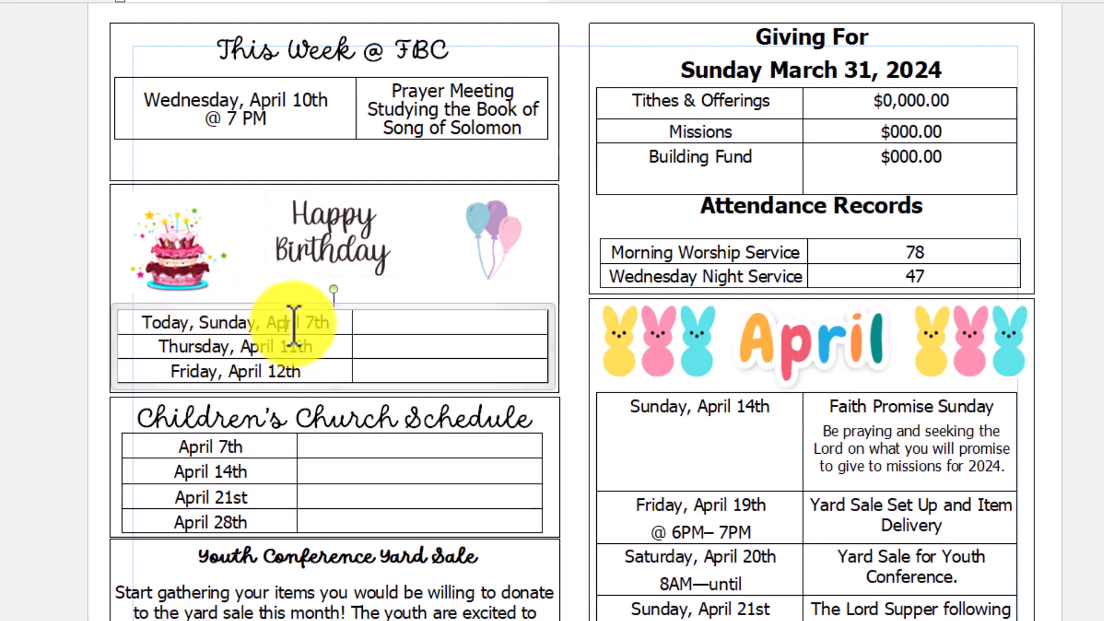
{"action": "left_click", "coordinate": [456, 334]}
{"action": "type", "text": "Todd Sample"}
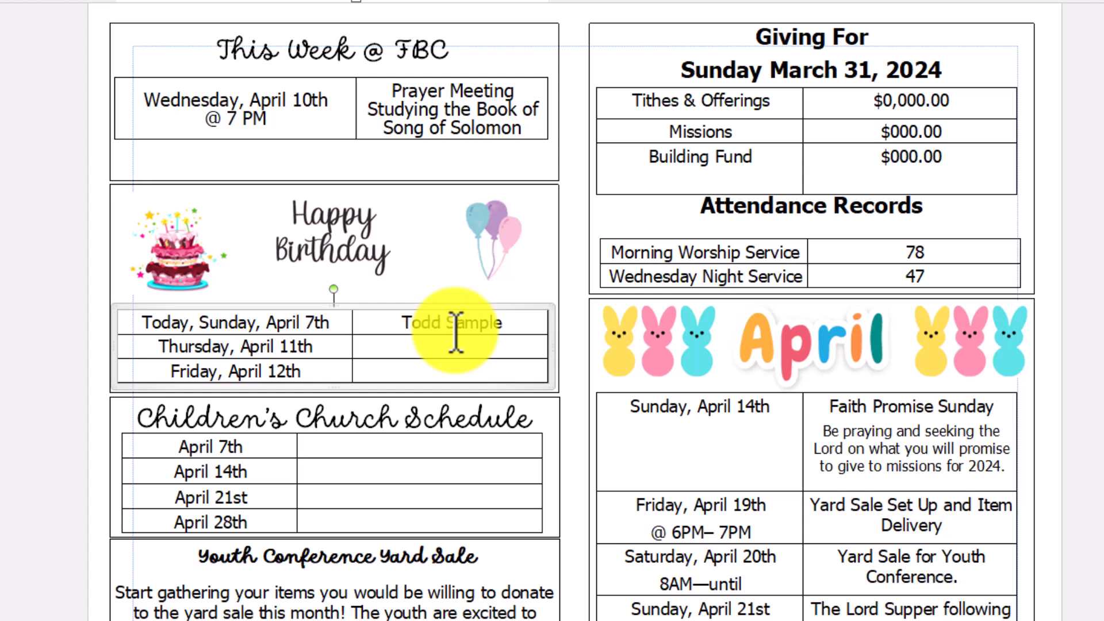
Step: Delete the "Friday, April 12th" row from the Happy Birthday table
{"action": "left_click", "coordinate": [433, 370]}
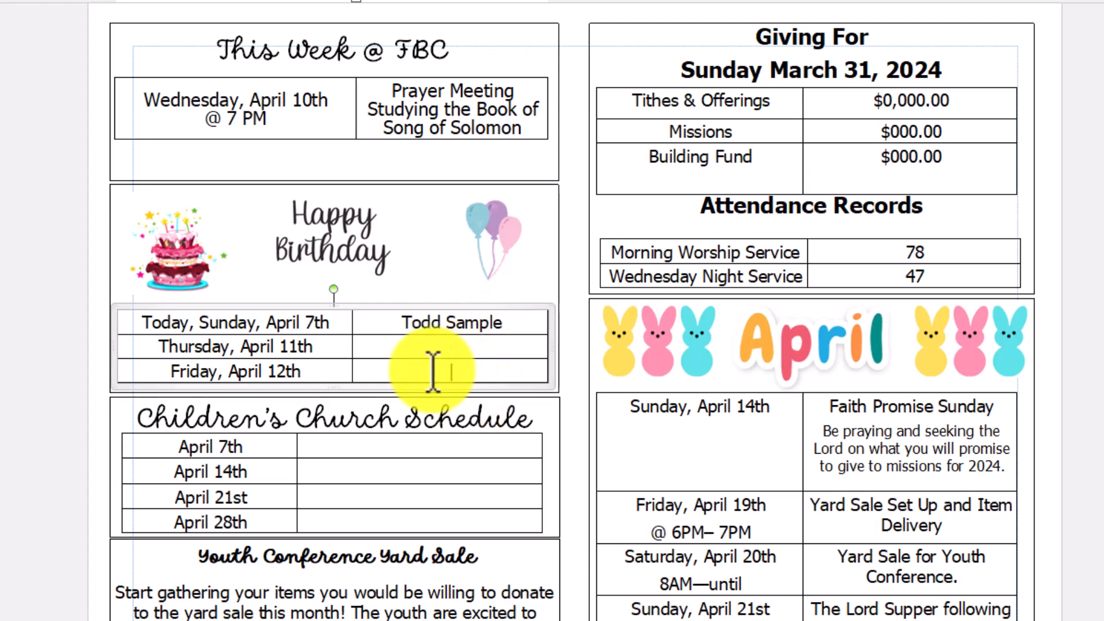
{"action": "right_click", "coordinate": [381, 367]}
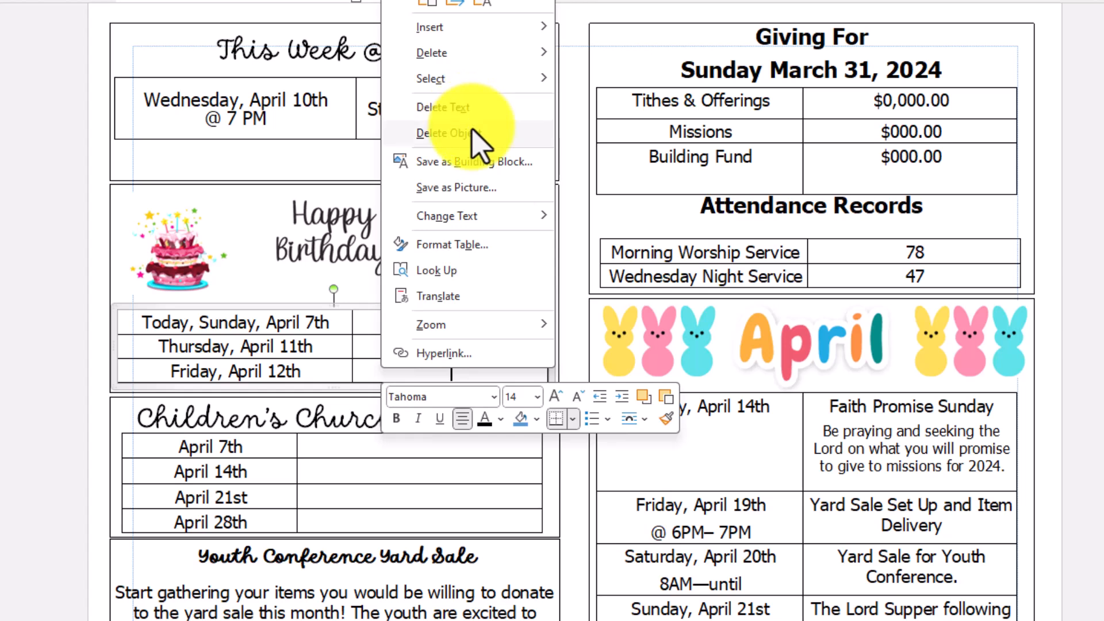
{"action": "mouse_move", "coordinate": [492, 52]}
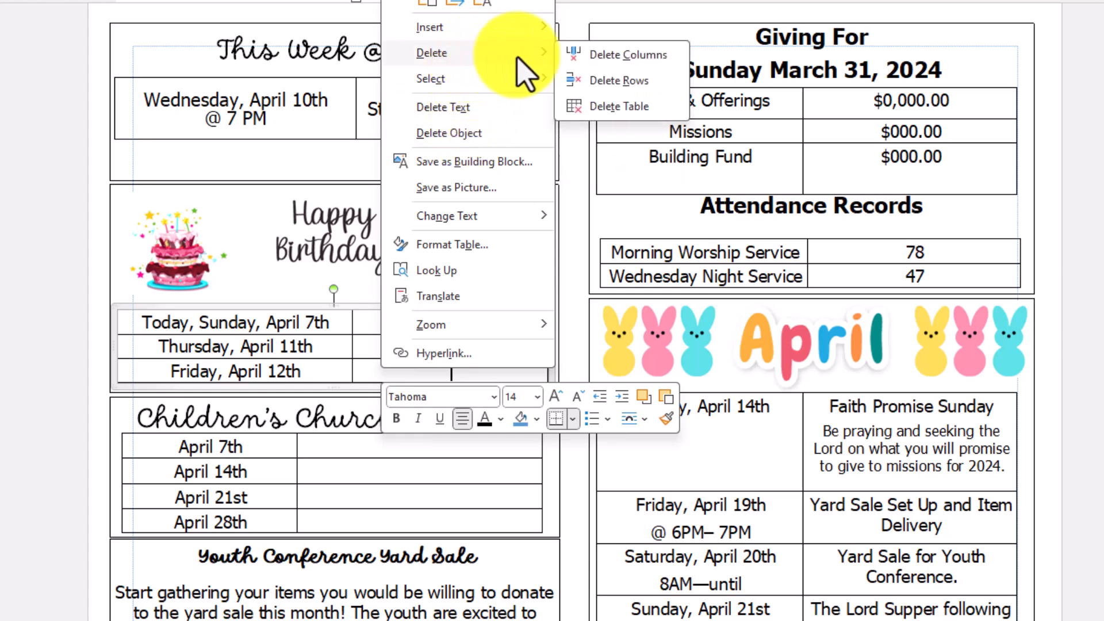
{"action": "left_click", "coordinate": [621, 78]}
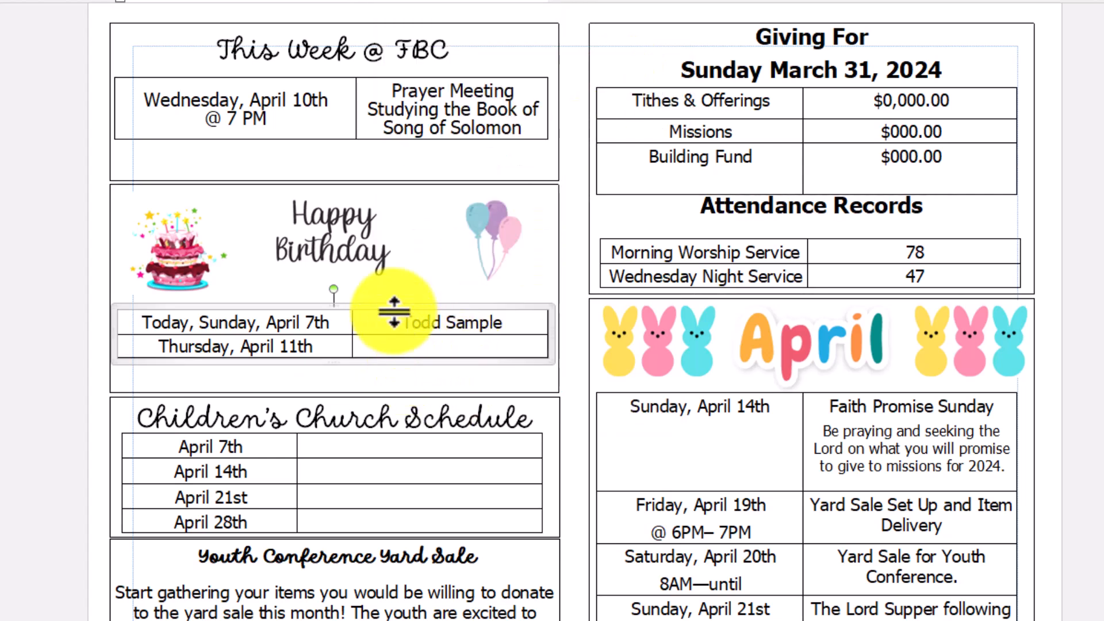
Step: Lower the birthday table slightly within its box and narrow it, keeping the date column wide enough for each date to fit on one line
{"action": "left_click_drag", "start_coordinate": [398, 308], "coordinate": [397, 322]}
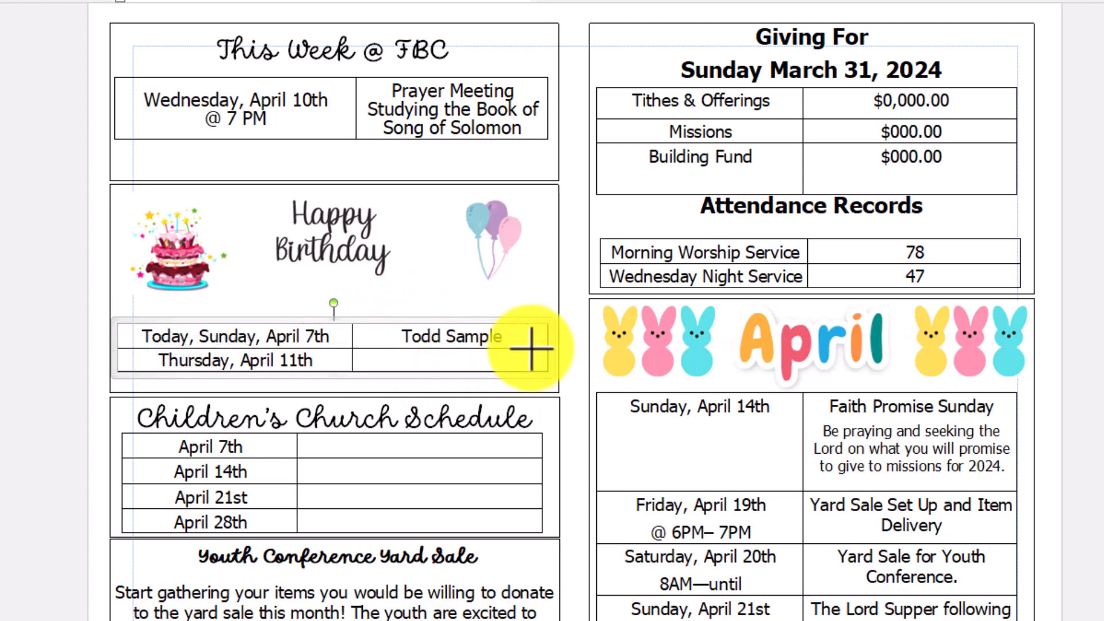
{"action": "left_click_drag", "start_coordinate": [530, 349], "coordinate": [529, 349]}
{"action": "left_click_drag", "start_coordinate": [118, 354], "coordinate": [165, 354]}
{"action": "left_click", "coordinate": [174, 345]}
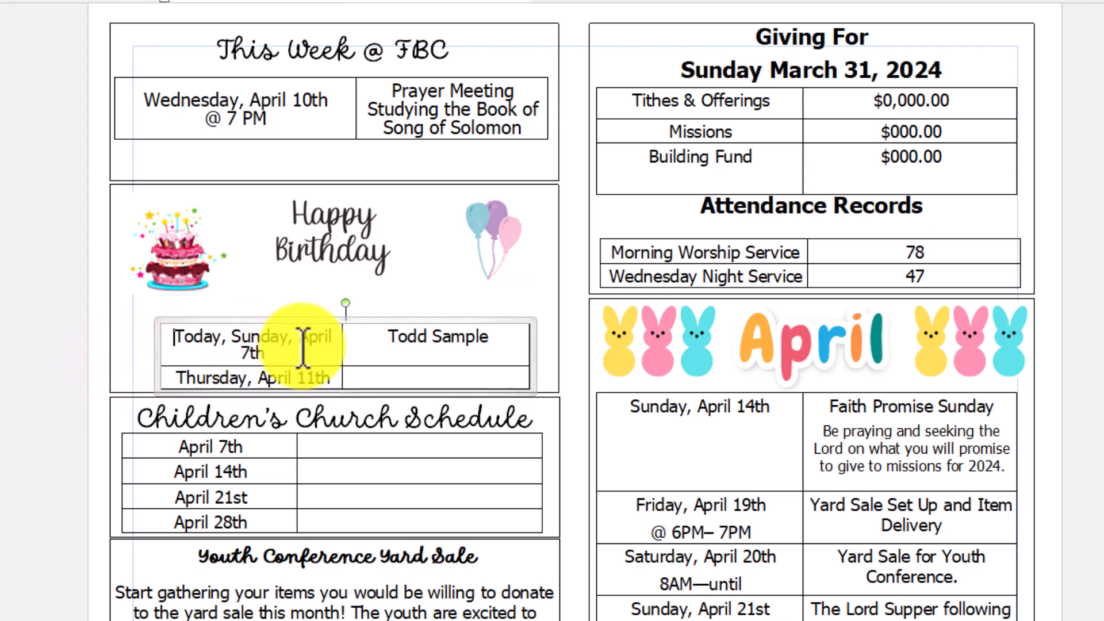
{"action": "left_click_drag", "start_coordinate": [340, 343], "coordinate": [362, 320]}
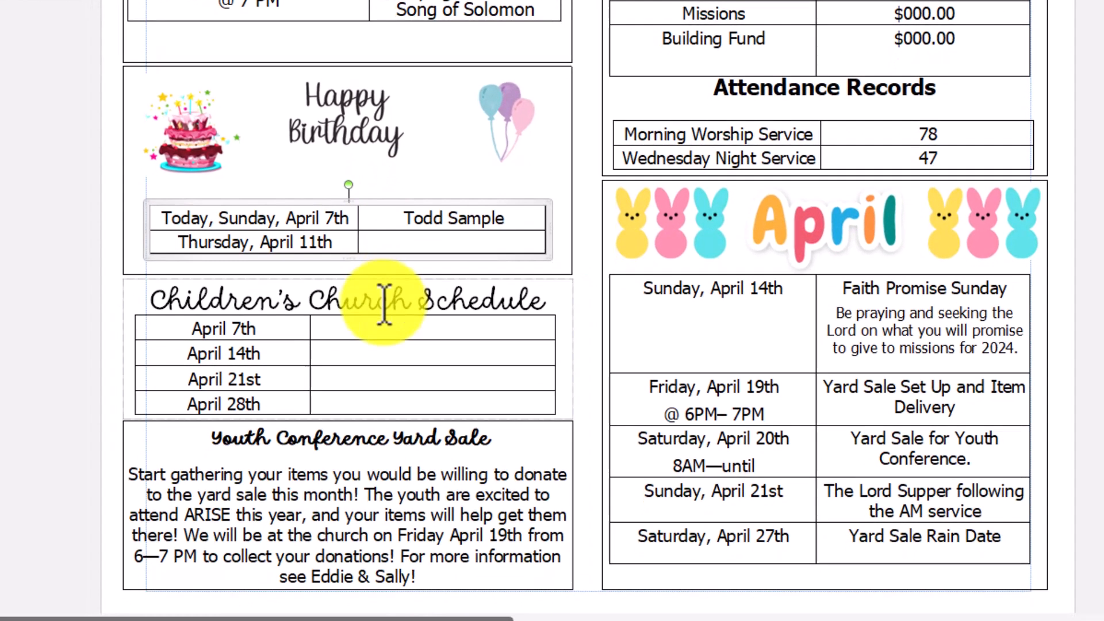
Step: Move the "Youth Conference Yard Sale" text box off page 2 into the scratch area beside the page
{"action": "left_click", "coordinate": [366, 505]}
{"action": "left_click_drag", "start_coordinate": [403, 573], "coordinate": [207, 461]}
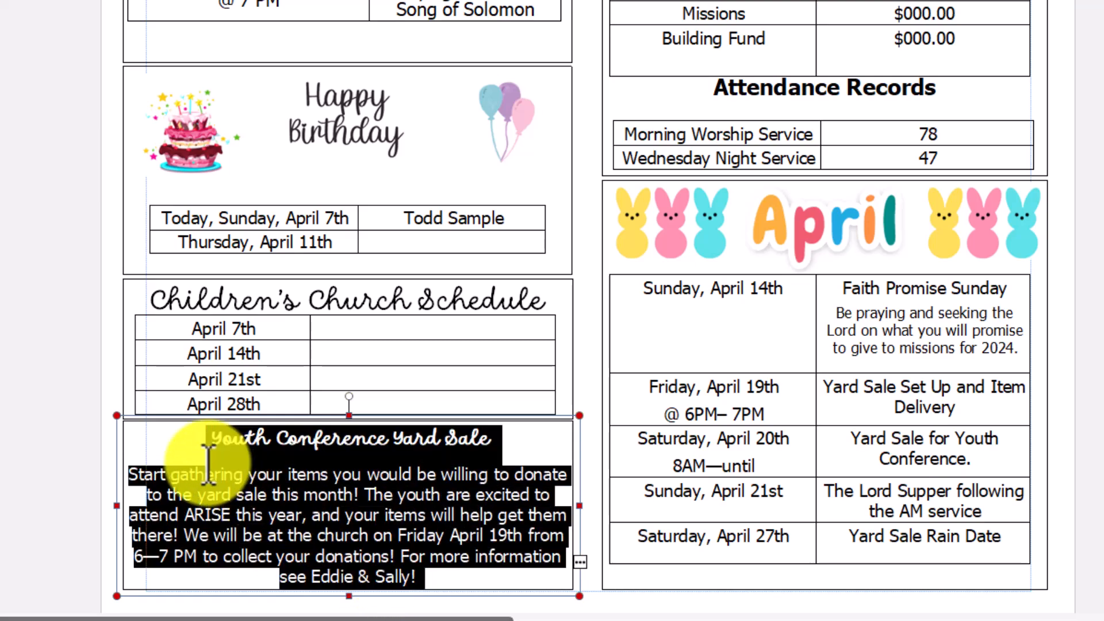
{"action": "left_click", "coordinate": [316, 497]}
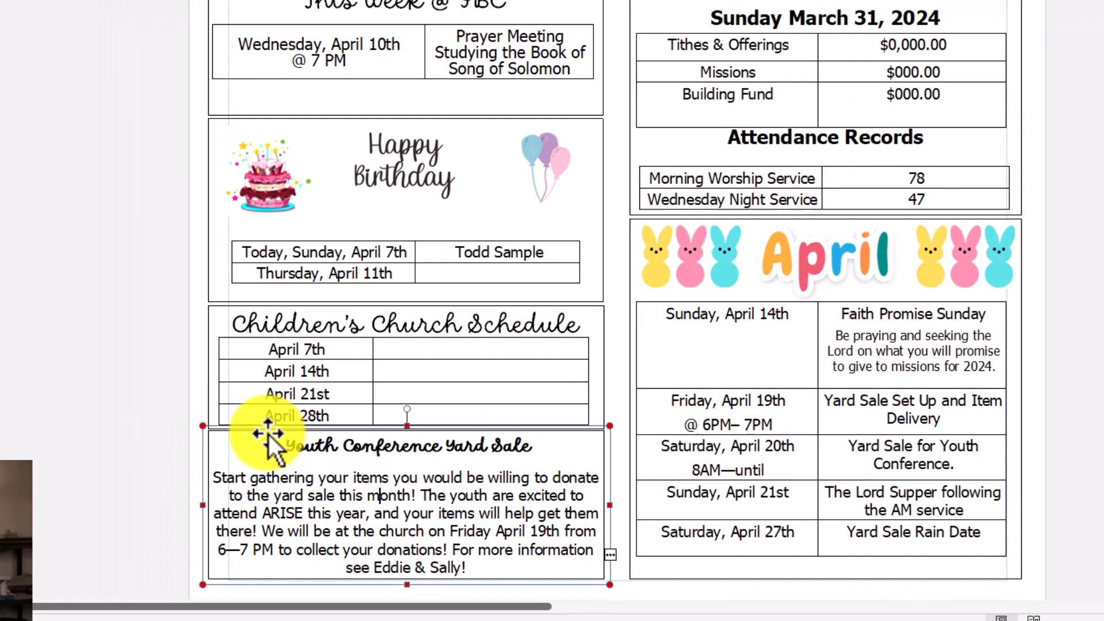
{"action": "left_click_drag", "start_coordinate": [182, 419], "coordinate": [78, 243]}
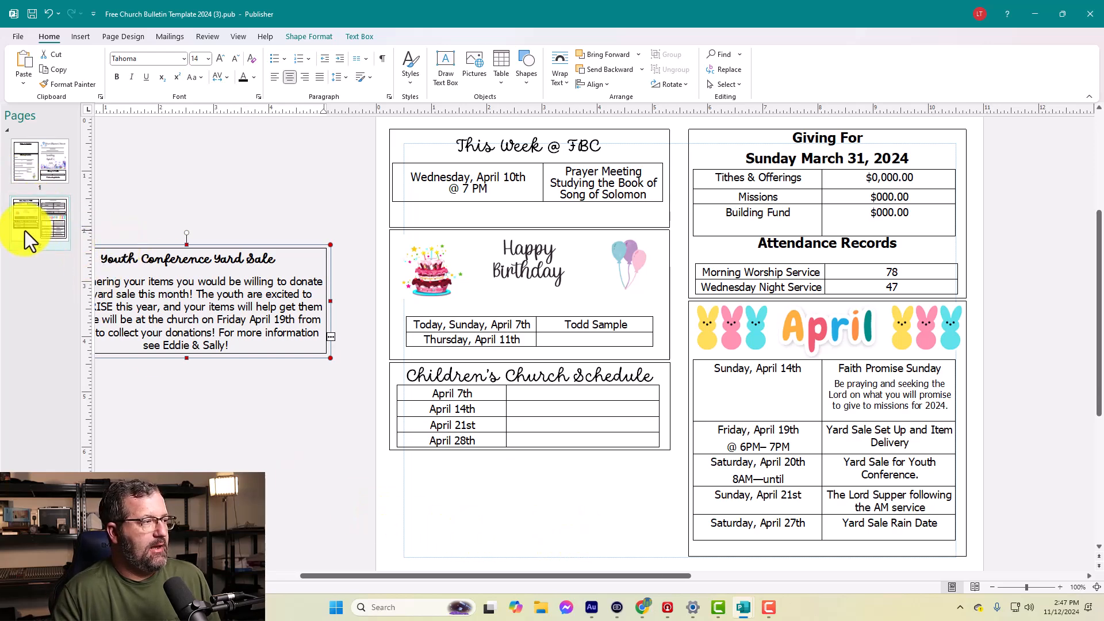
Step: Move the "Notes & Updates" text box from page 1 to the empty space below the Children's Church Schedule on page 2
{"action": "left_click", "coordinate": [40, 168]}
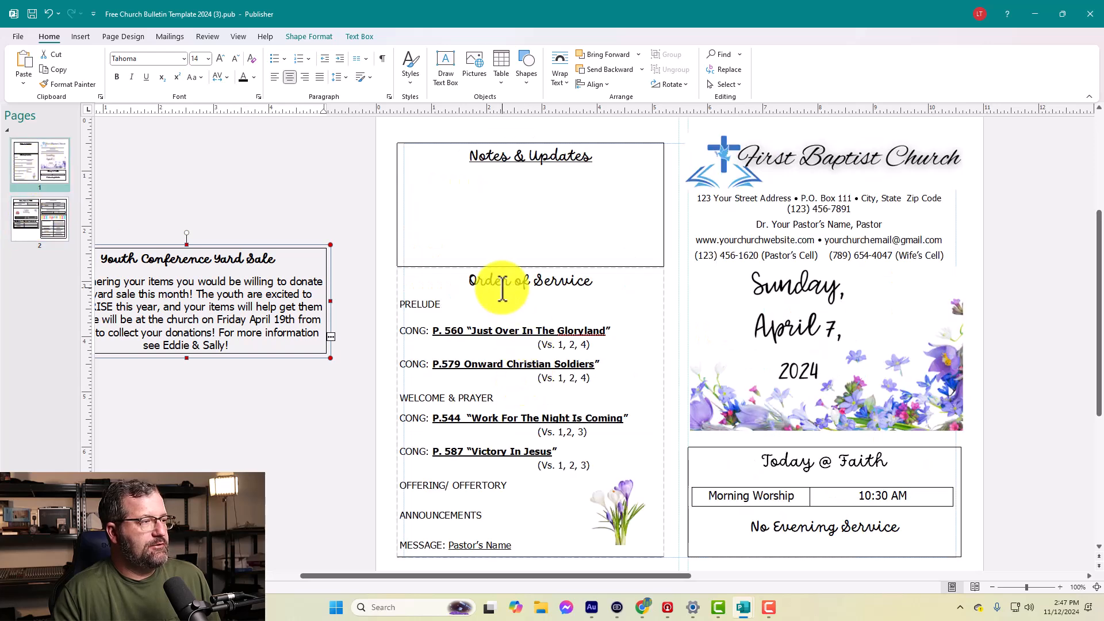
{"action": "left_click", "coordinate": [499, 269]}
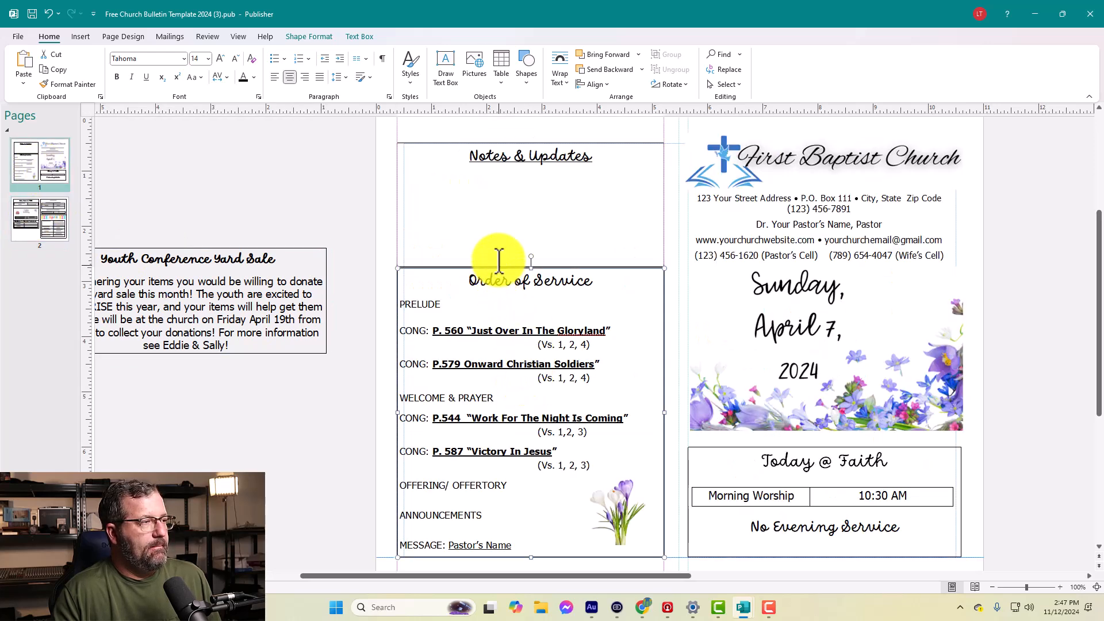
{"action": "left_click_drag", "start_coordinate": [492, 143], "coordinate": [182, 119]}
{"action": "left_click", "coordinate": [33, 221]}
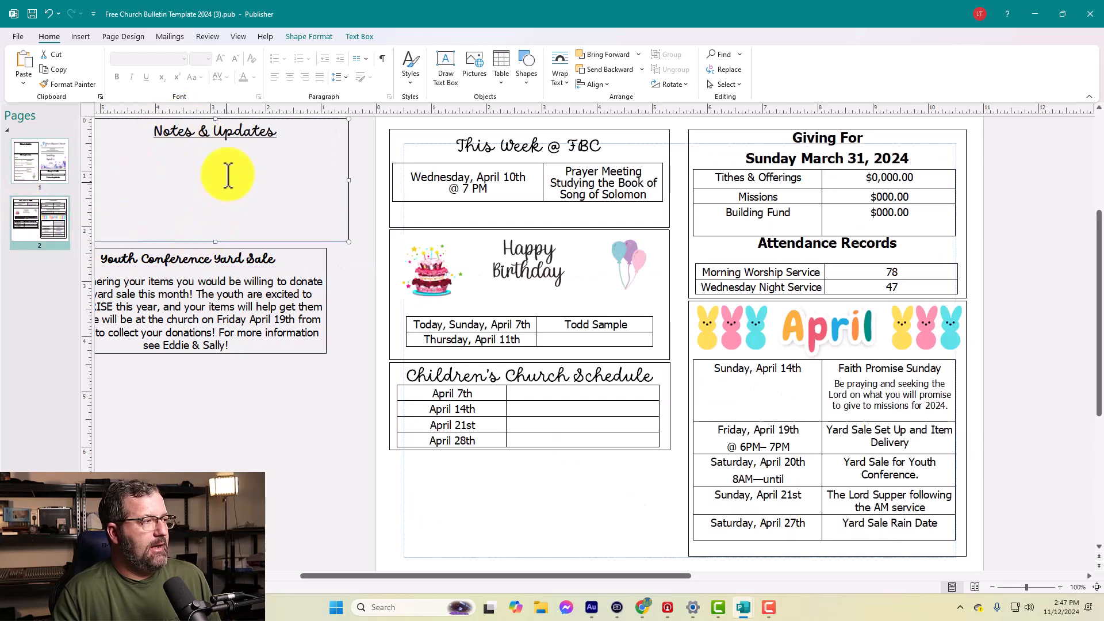
{"action": "left_click_drag", "start_coordinate": [240, 119], "coordinate": [548, 453]}
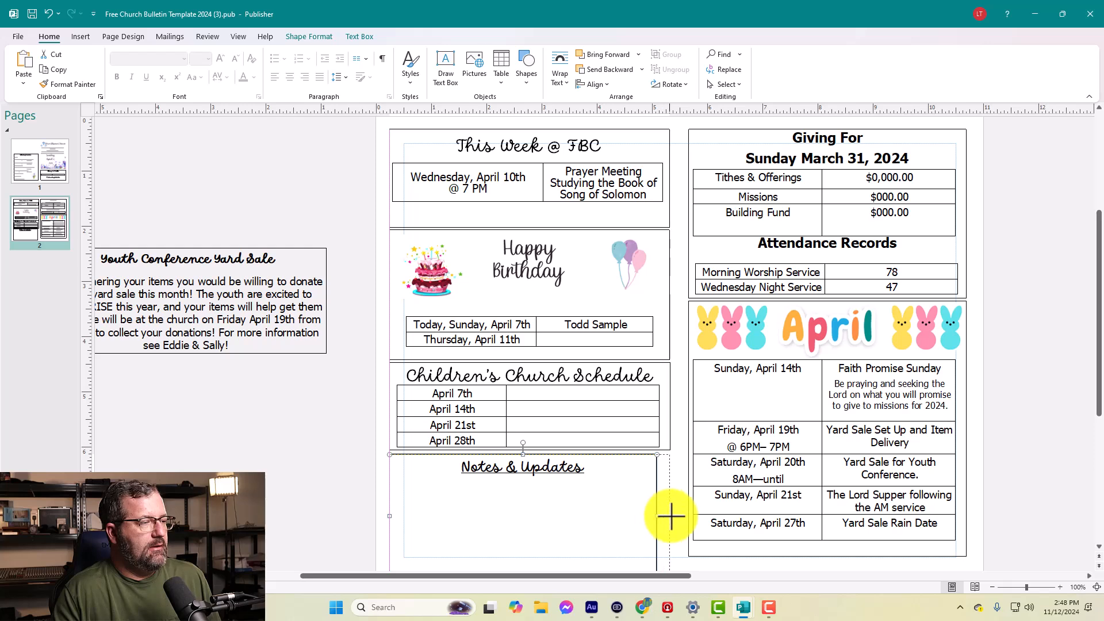
Step: Resize the "Notes & Updates" box to match the width of the boxes above and end at the bottom margin
{"action": "left_click_drag", "start_coordinate": [671, 516], "coordinate": [669, 516]}
{"action": "scroll", "coordinate": [575, 506], "scroll_direction": "down", "scroll_amount": 1}
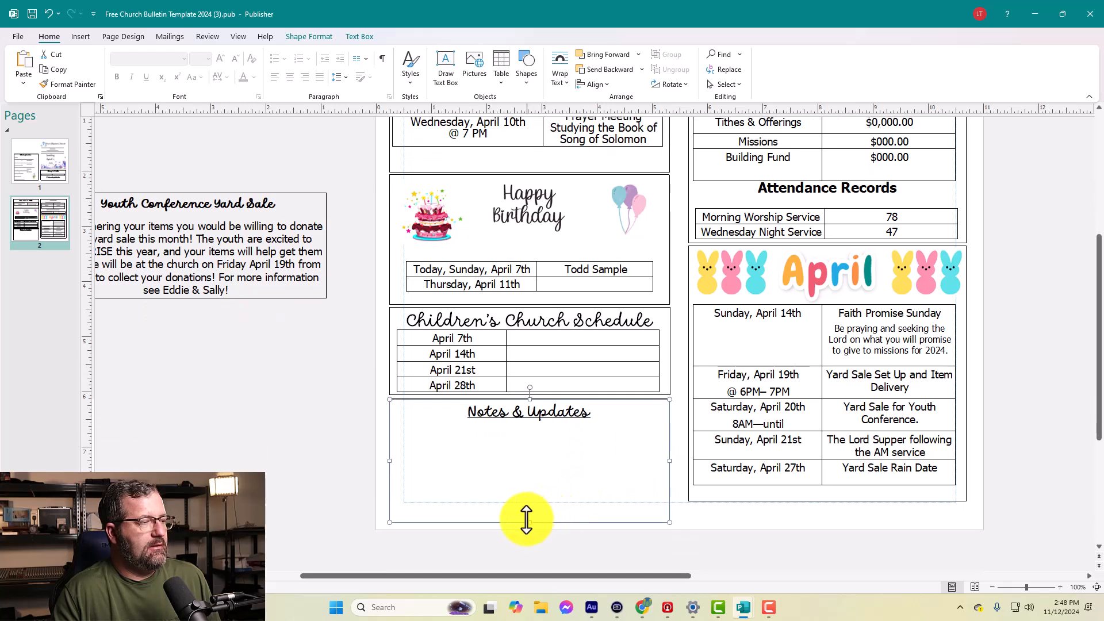
{"action": "left_click_drag", "start_coordinate": [530, 501], "coordinate": [530, 502]}
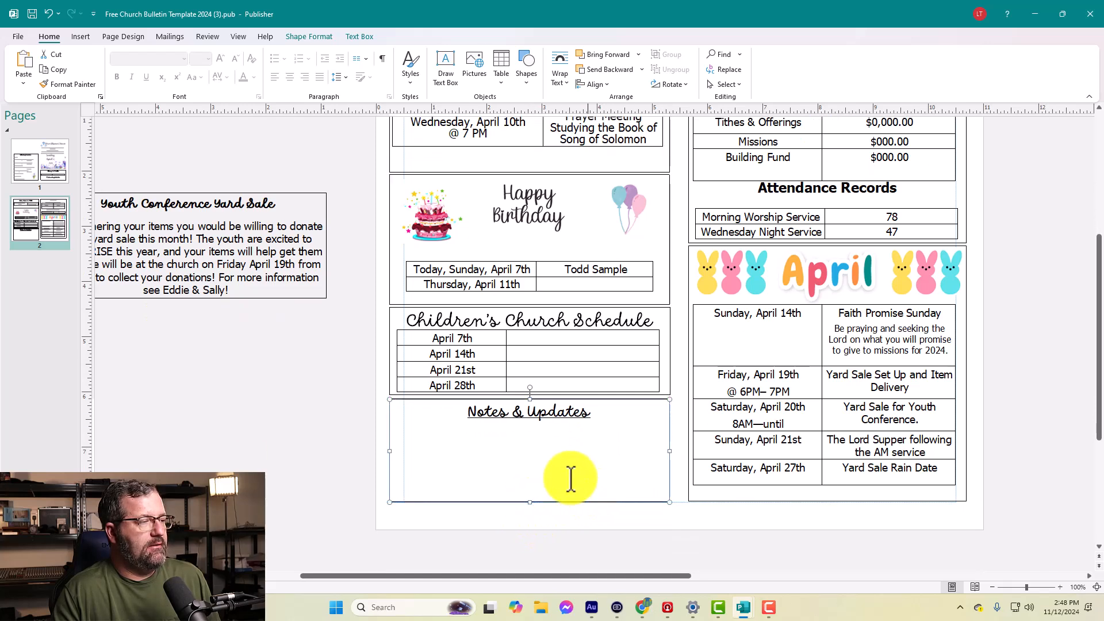
{"action": "scroll", "coordinate": [560, 445], "scroll_direction": "up", "scroll_amount": 2}
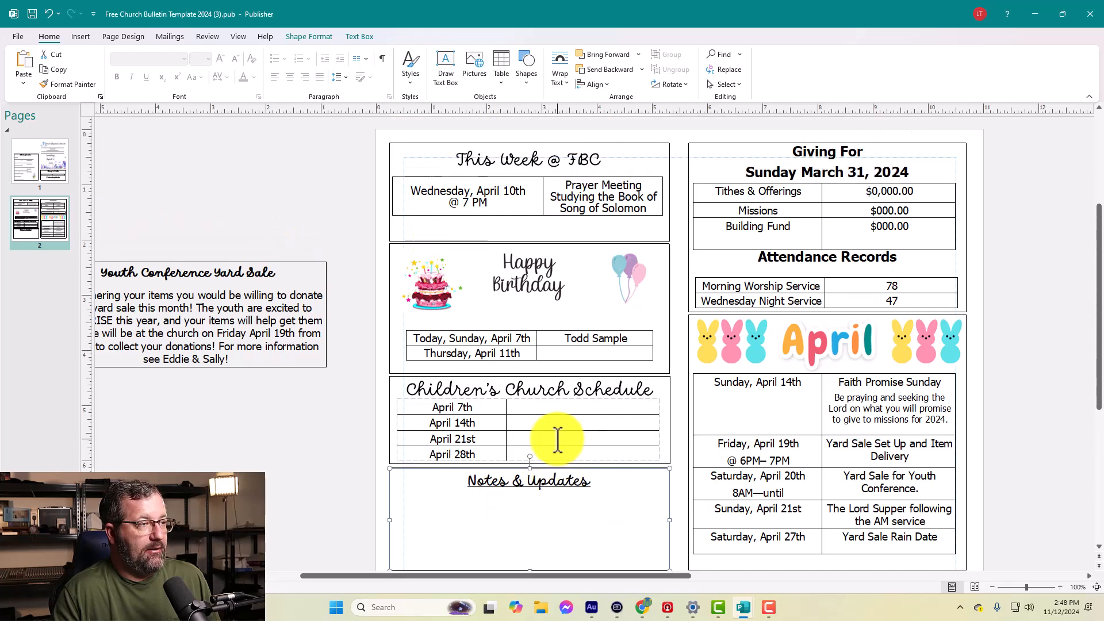
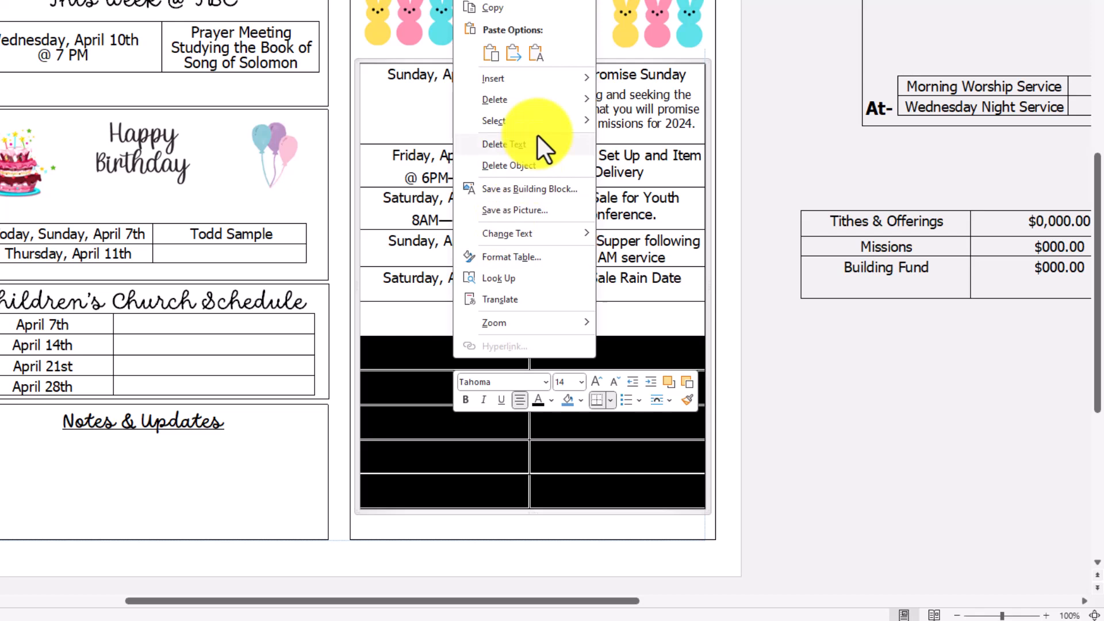
Step: Delete the selected empty rows at the end of the April events table
{"action": "mouse_move", "coordinate": [533, 104]}
{"action": "left_click", "coordinate": [638, 122]}
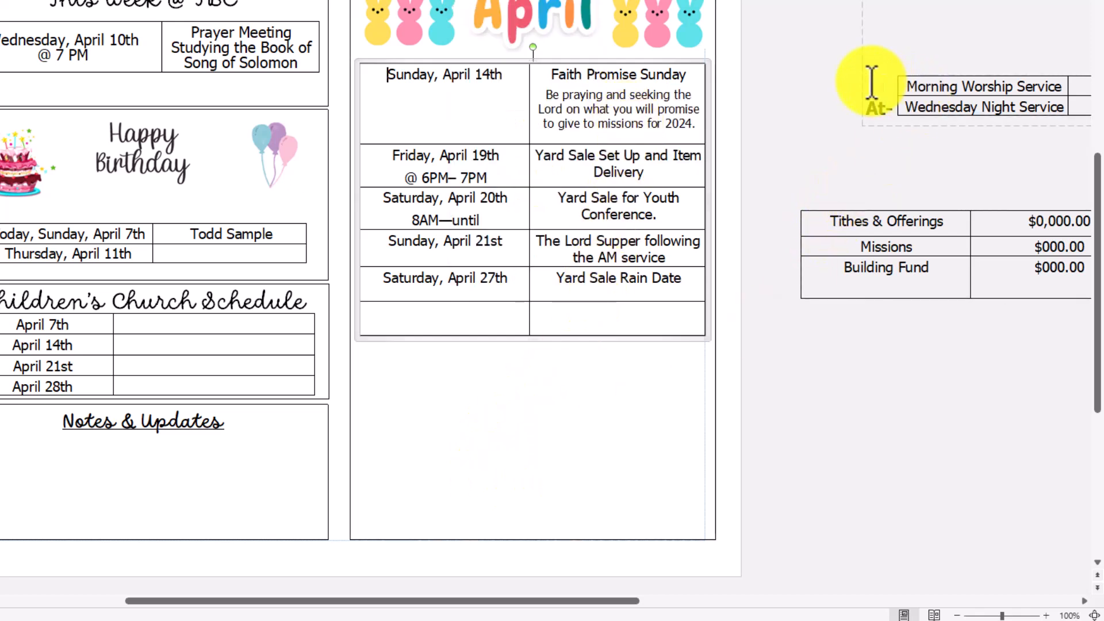
Step: Place the "Giving For" text box below the April events table and fit it to the table's width and the bottom margin
{"action": "left_click_drag", "start_coordinate": [863, 86], "coordinate": [359, 520]}
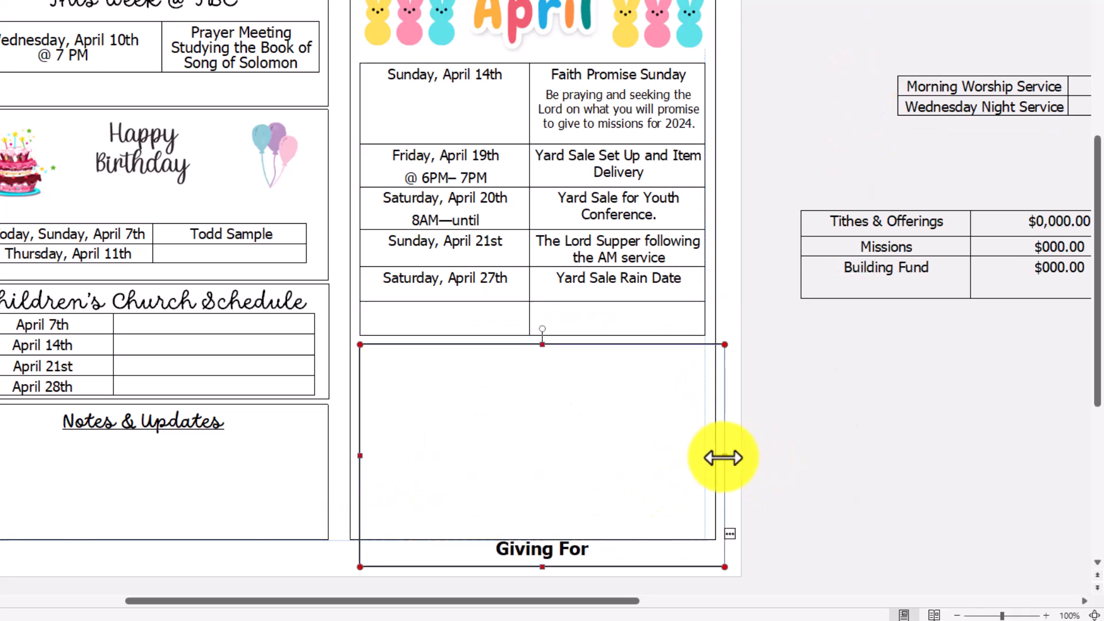
{"action": "left_click_drag", "start_coordinate": [714, 455], "coordinate": [706, 456]}
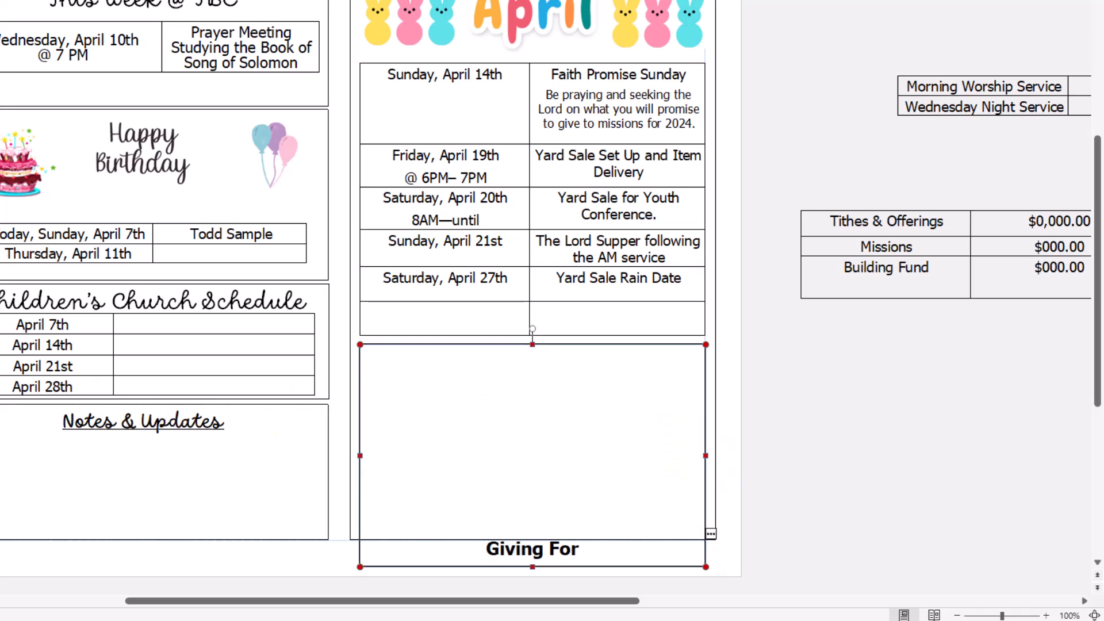
{"action": "left_click_drag", "start_coordinate": [1, 345], "coordinate": [715, 354]}
{"action": "key", "text": "super"}
{"action": "left_click", "coordinate": [809, 337]}
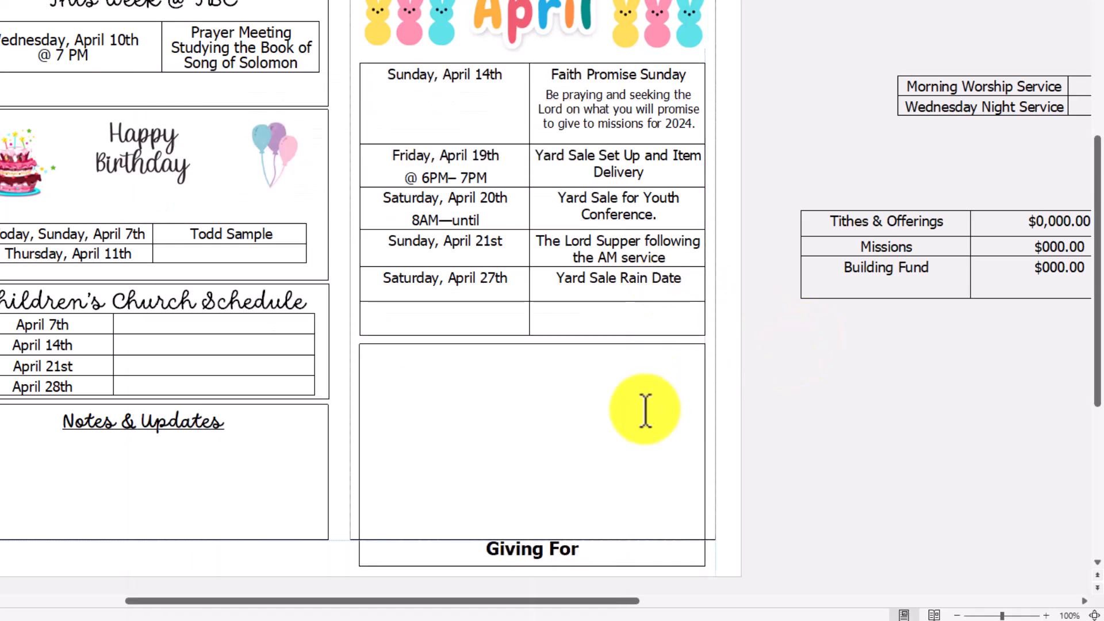
{"action": "left_click", "coordinate": [542, 551]}
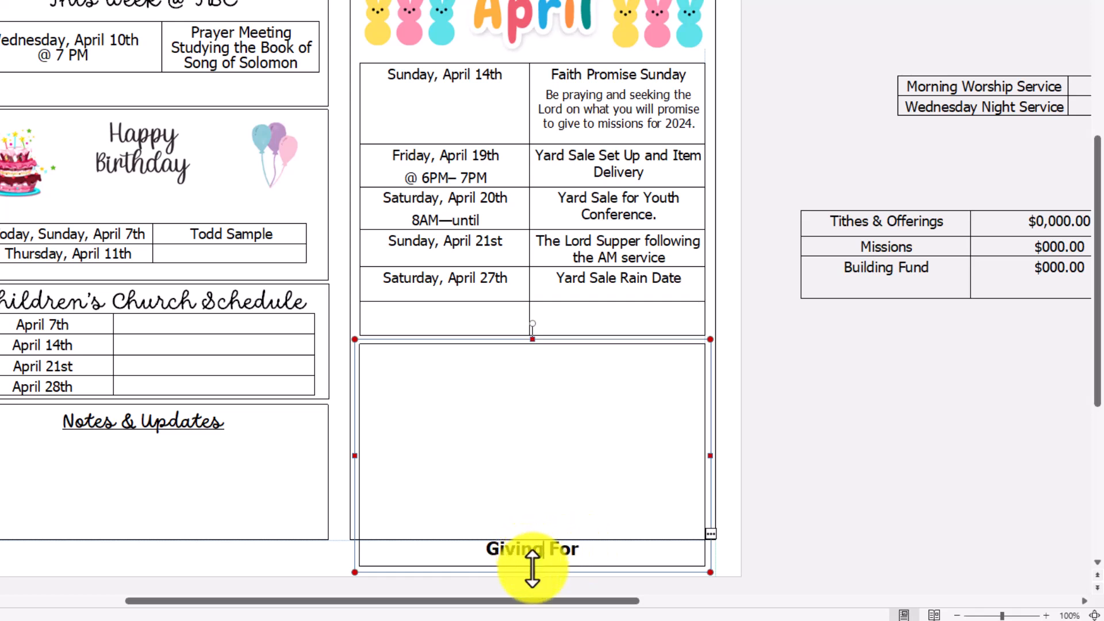
{"action": "left_click_drag", "start_coordinate": [533, 569], "coordinate": [532, 543]}
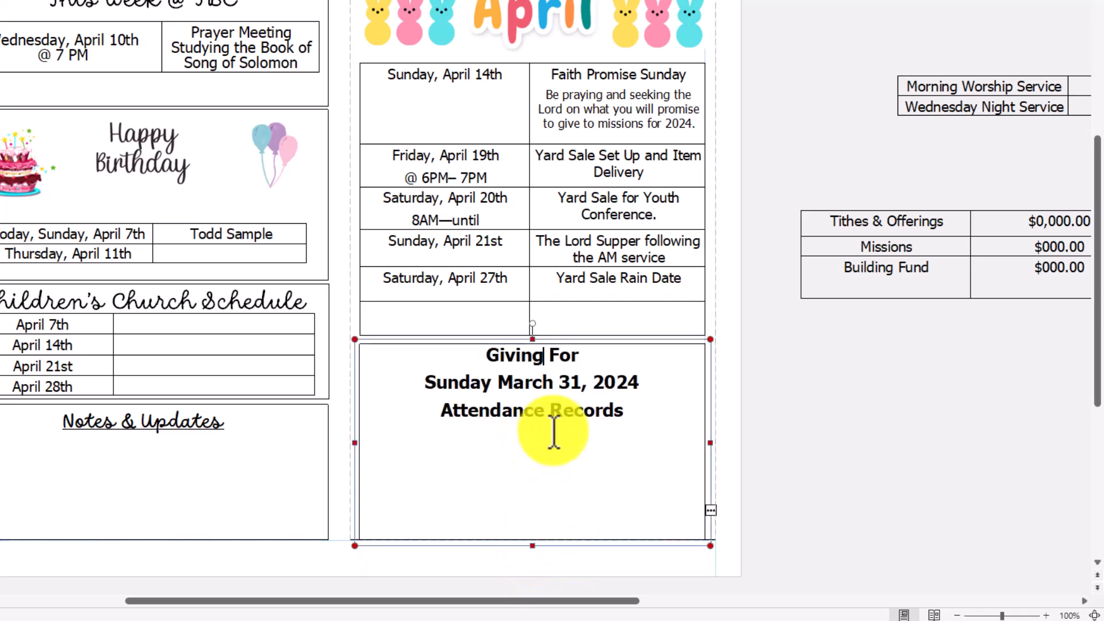
Step: Shorten the box framing the April events so it ends at the table's lower edge, above the "Giving For" box
{"action": "left_click", "coordinate": [450, 354]}
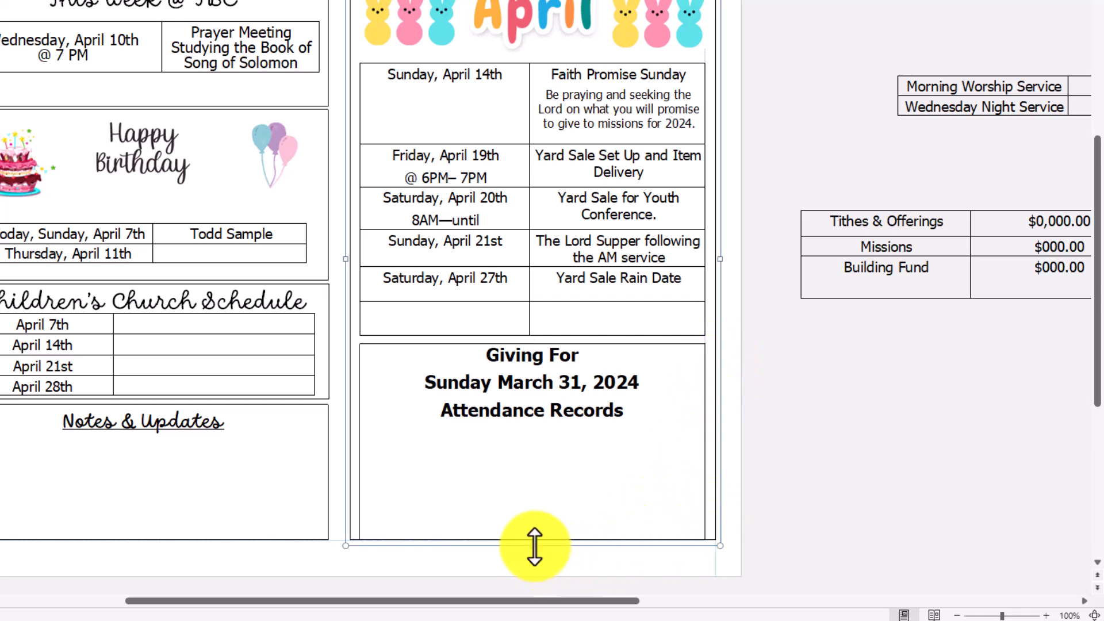
{"action": "left_click_drag", "start_coordinate": [534, 545], "coordinate": [533, 340]}
{"action": "left_click", "coordinate": [667, 400]}
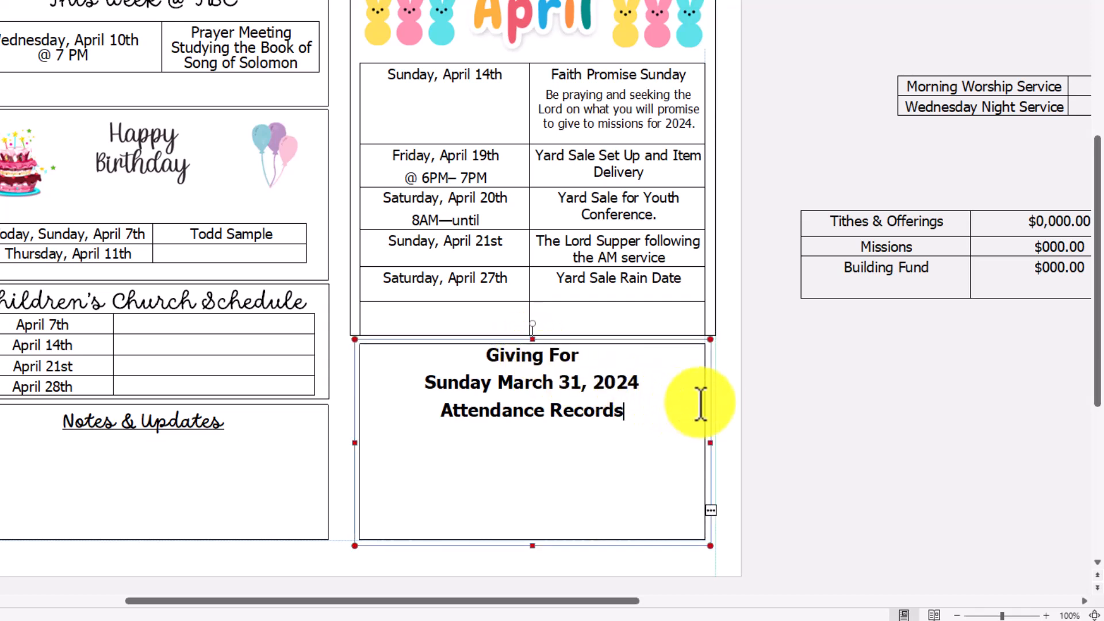
{"action": "left_click_drag", "start_coordinate": [635, 424], "coordinate": [434, 384]}
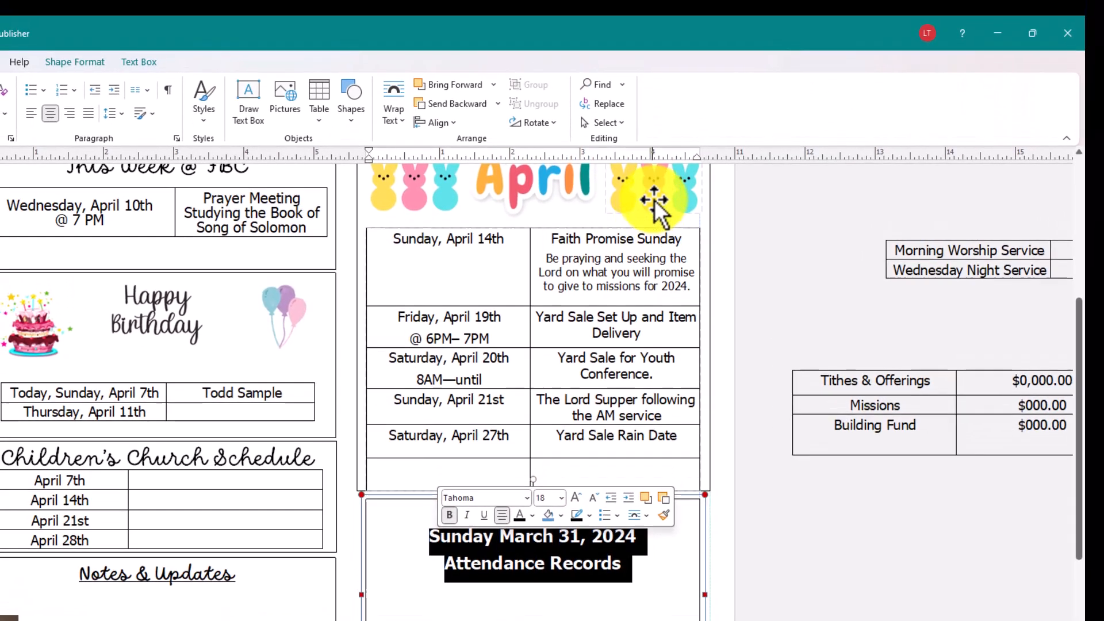
Step: Move the bunny picture right of the April heading down onto the April events table
{"action": "left_click_drag", "start_coordinate": [671, 38], "coordinate": [603, 205]}
{"action": "left_click_drag", "start_coordinate": [602, 370], "coordinate": [602, 379]}
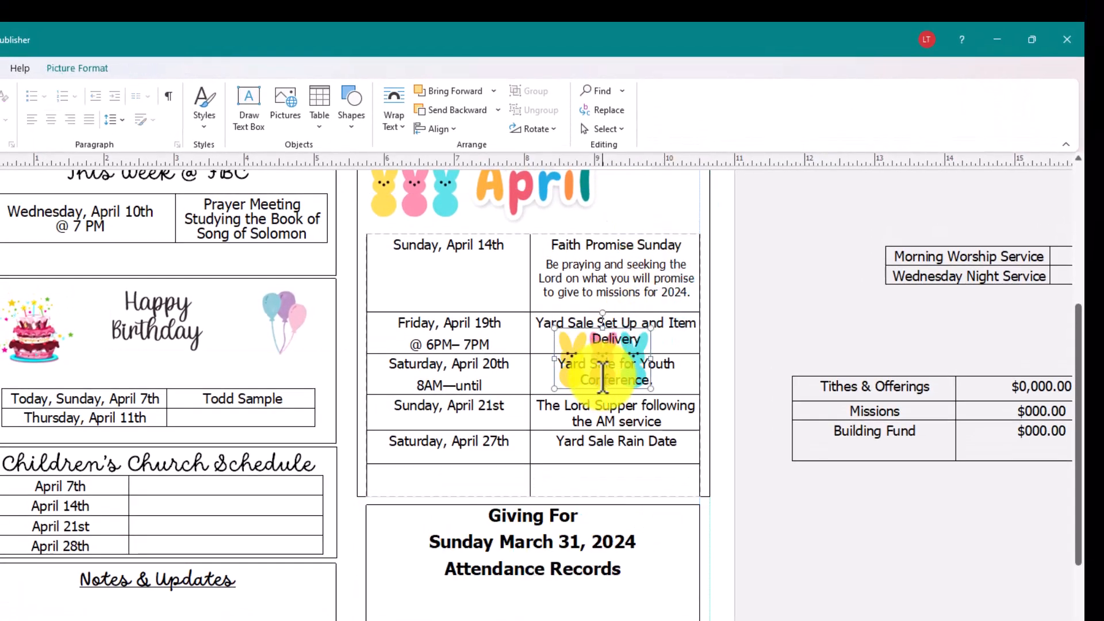
{"action": "left_click", "coordinate": [602, 379]}
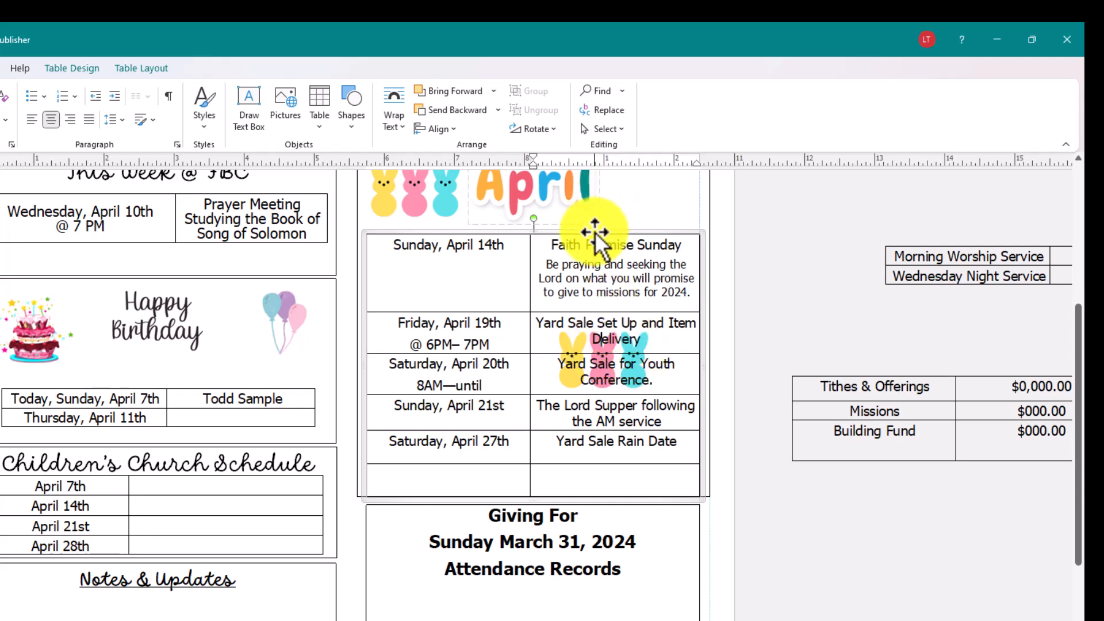
Step: Move the April events table out of its frame, partly past the page's right edge
{"action": "left_click_drag", "start_coordinate": [595, 236], "coordinate": [747, 284]}
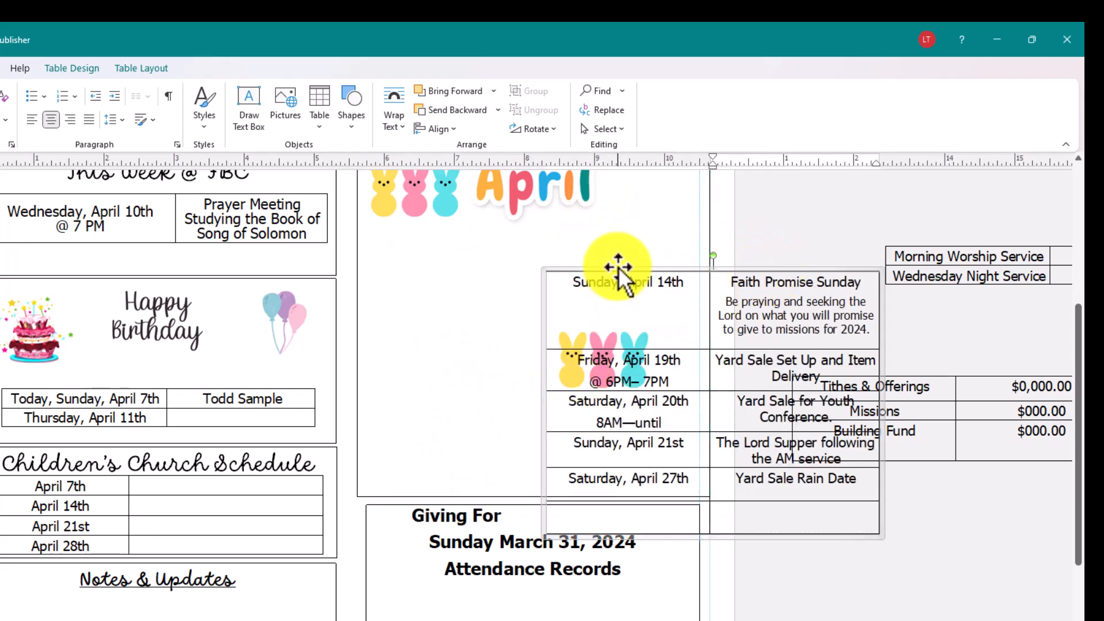
{"action": "left_click_drag", "start_coordinate": [618, 268], "coordinate": [702, 275]}
Step: Bring the bunny picture forward and place it over the text in the "Giving For" box
{"action": "left_click_drag", "start_coordinate": [576, 369], "coordinate": [612, 393]}
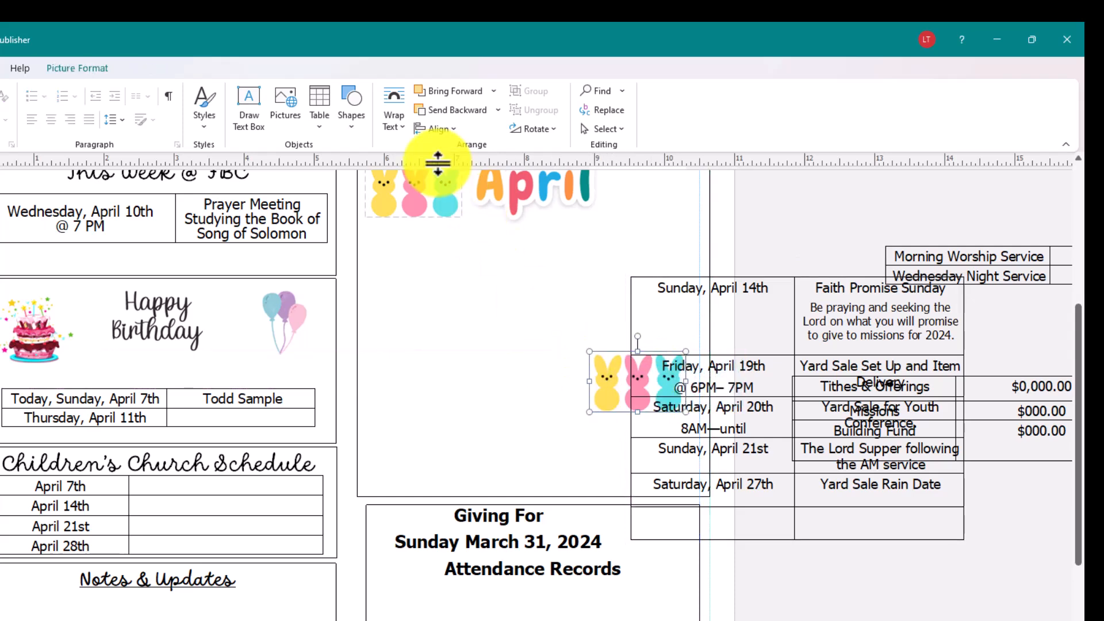
{"action": "left_click", "coordinate": [447, 91]}
{"action": "left_click_drag", "start_coordinate": [616, 387], "coordinate": [498, 570]}
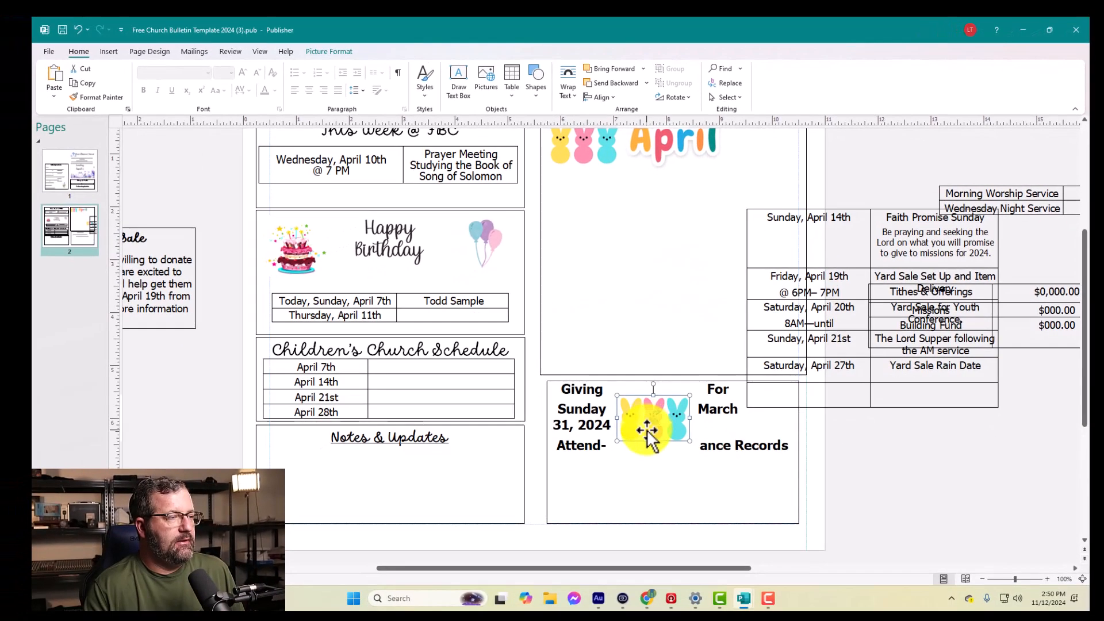
Step: Move the bunny picture out of the "Giving For" box up into the emptied April frame
{"action": "left_click_drag", "start_coordinate": [646, 430], "coordinate": [609, 337]}
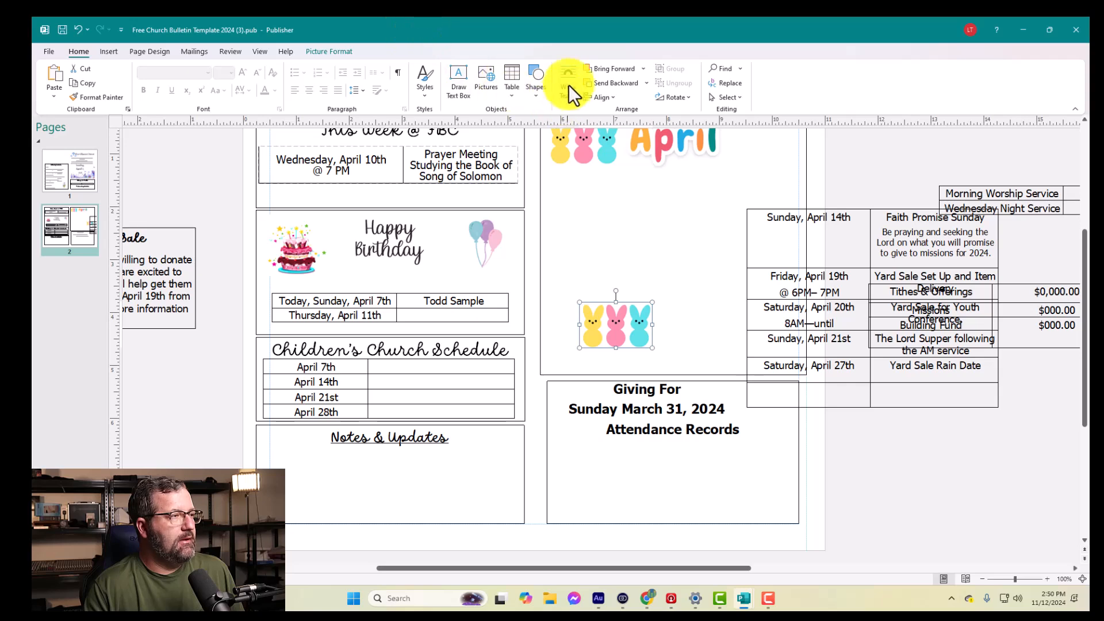
{"action": "left_click", "coordinate": [611, 317]}
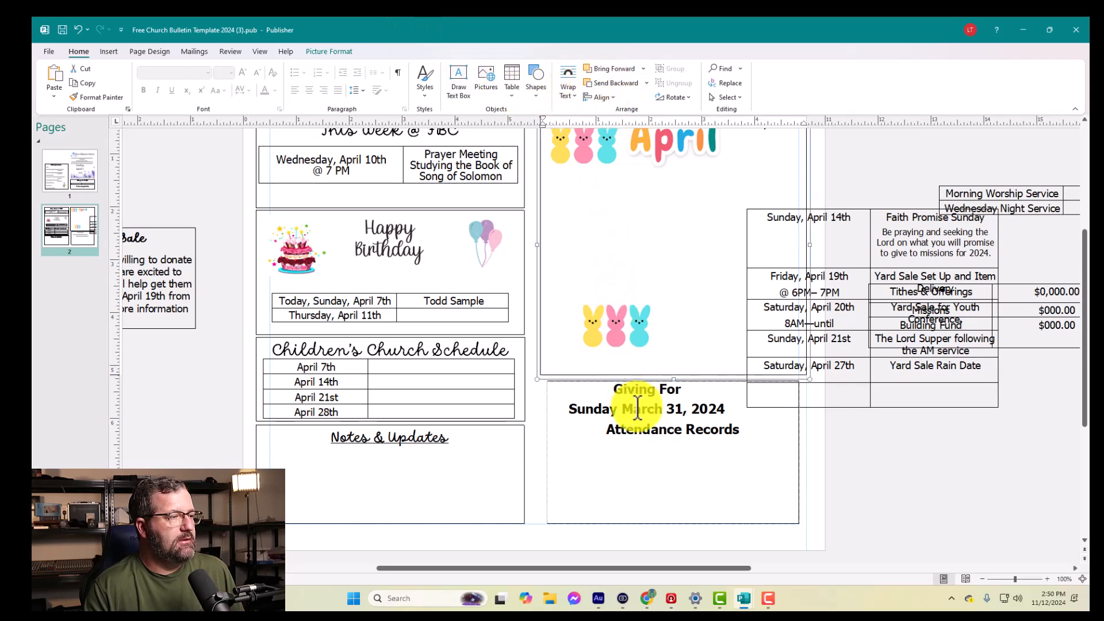
{"action": "scroll", "coordinate": [627, 374], "scroll_direction": "up", "scroll_amount": 2}
{"action": "scroll", "coordinate": [640, 316], "scroll_direction": "down", "scroll_amount": 1}
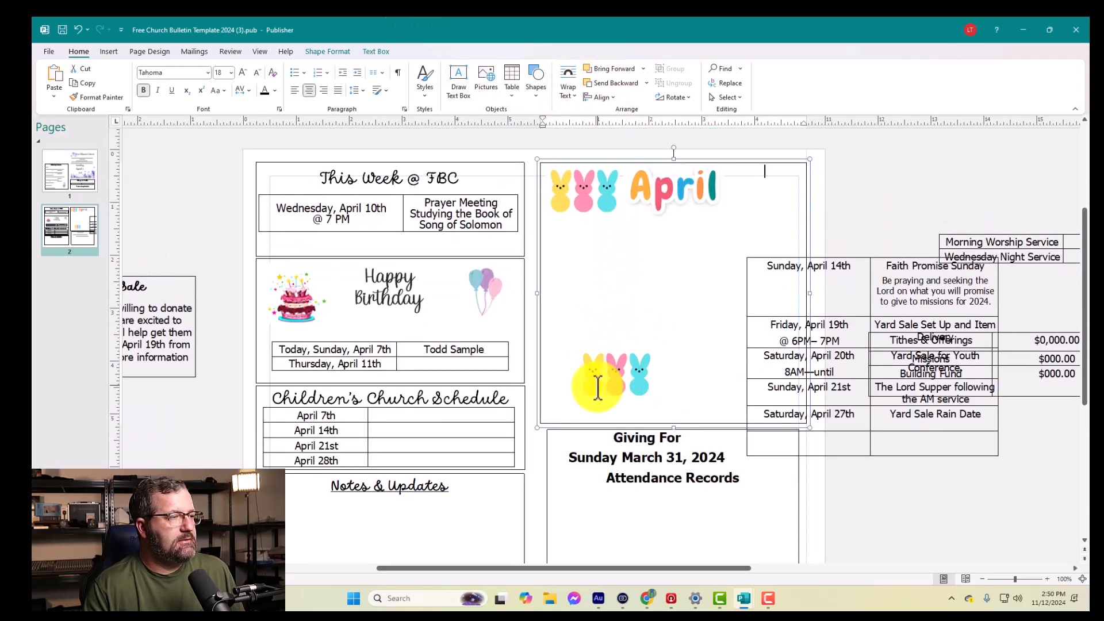
{"action": "left_click", "coordinate": [619, 375]}
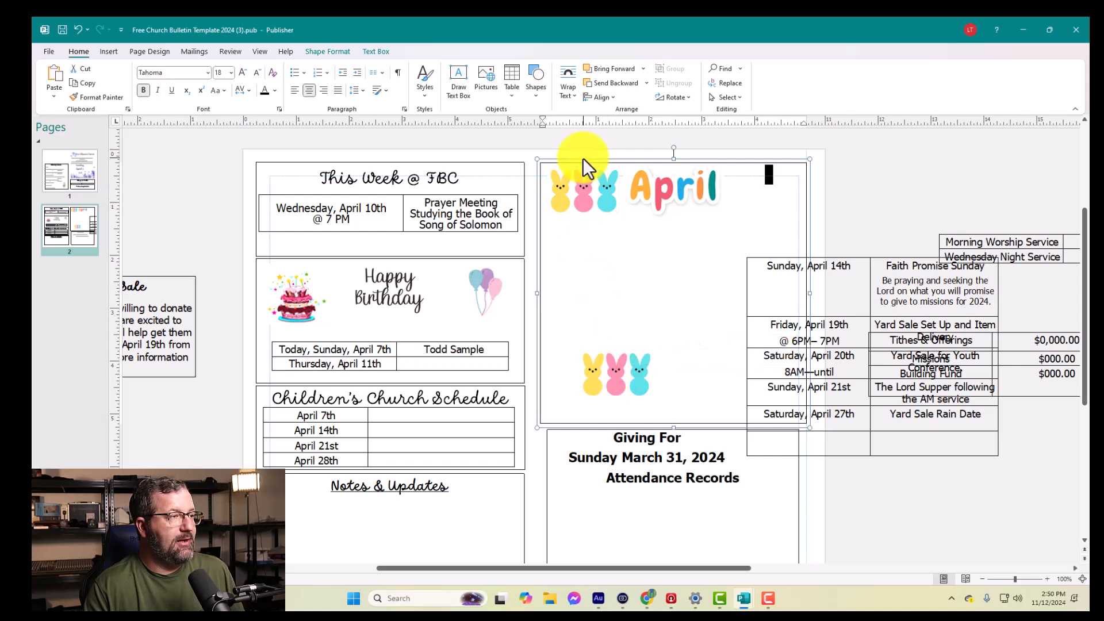
Step: Move the April frame aside past the page's right edge and shift the lower bunny picture up toward the April heading
{"action": "left_click_drag", "start_coordinate": [584, 161], "coordinate": [795, 170]}
{"action": "left_click", "coordinate": [601, 371]}
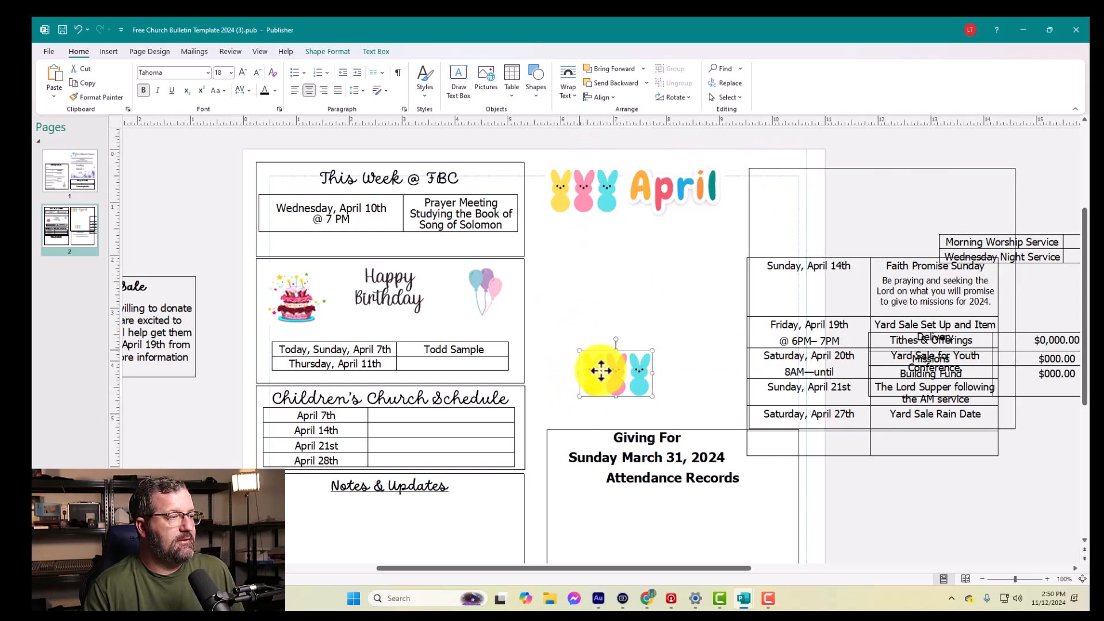
{"action": "left_click_drag", "start_coordinate": [600, 371], "coordinate": [592, 276]}
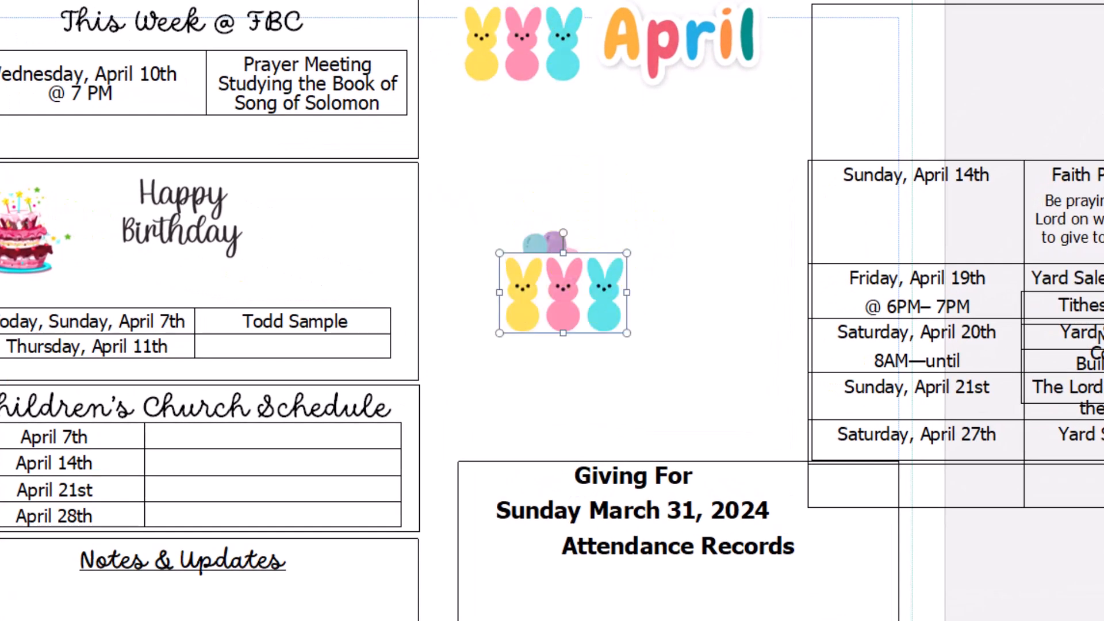
Step: Bring the birthday balloons picture in front of the bunny picture and move it up and to the left of the bunnies
{"action": "left_click_drag", "start_coordinate": [531, 256], "coordinate": [534, 247]}
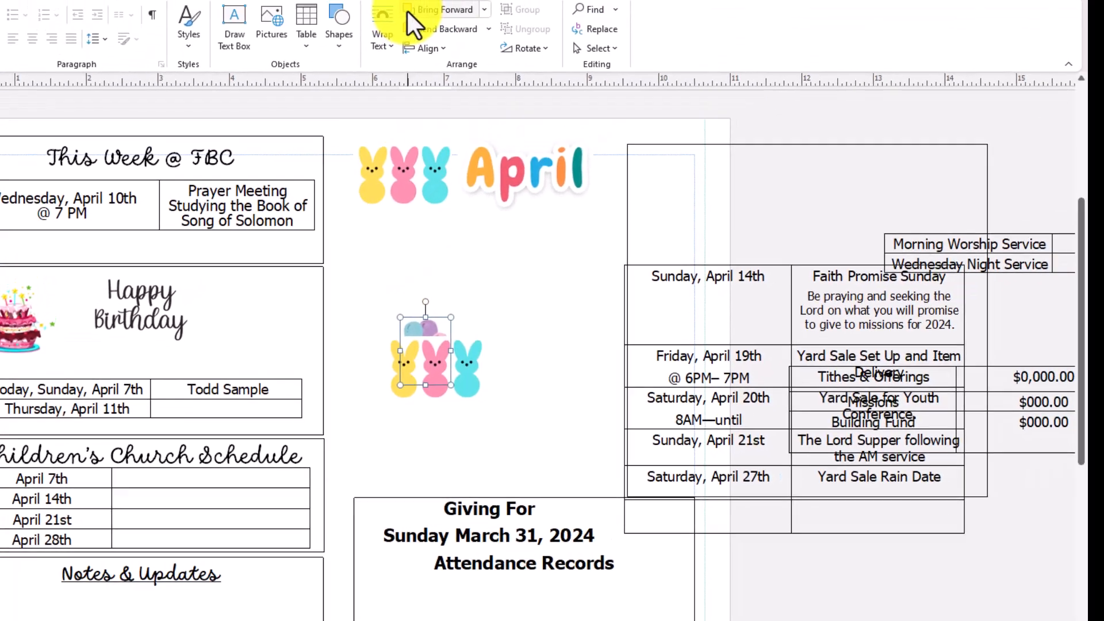
{"action": "left_click", "coordinate": [416, 22]}
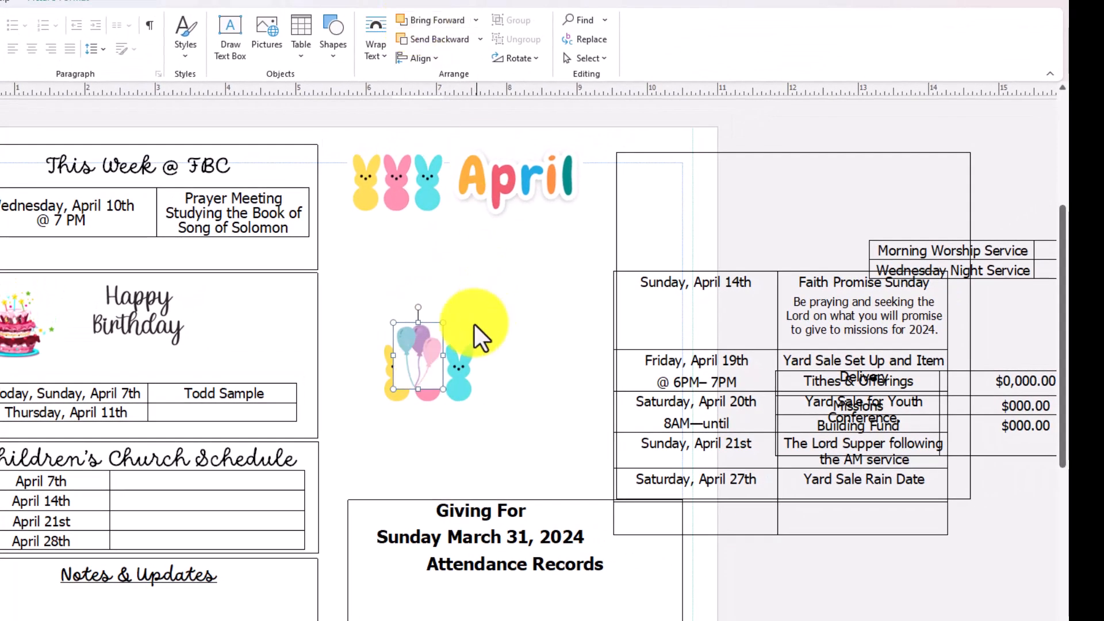
{"action": "left_click_drag", "start_coordinate": [417, 377], "coordinate": [372, 306]}
Step: Move the April frame back around the heading and pictures, and return the April events table inside it
{"action": "left_click_drag", "start_coordinate": [615, 246], "coordinate": [512, 446]}
{"action": "left_click_drag", "start_coordinate": [723, 278], "coordinate": [708, 254]}
{"action": "left_click_drag", "start_coordinate": [564, 324], "coordinate": [382, 148]}
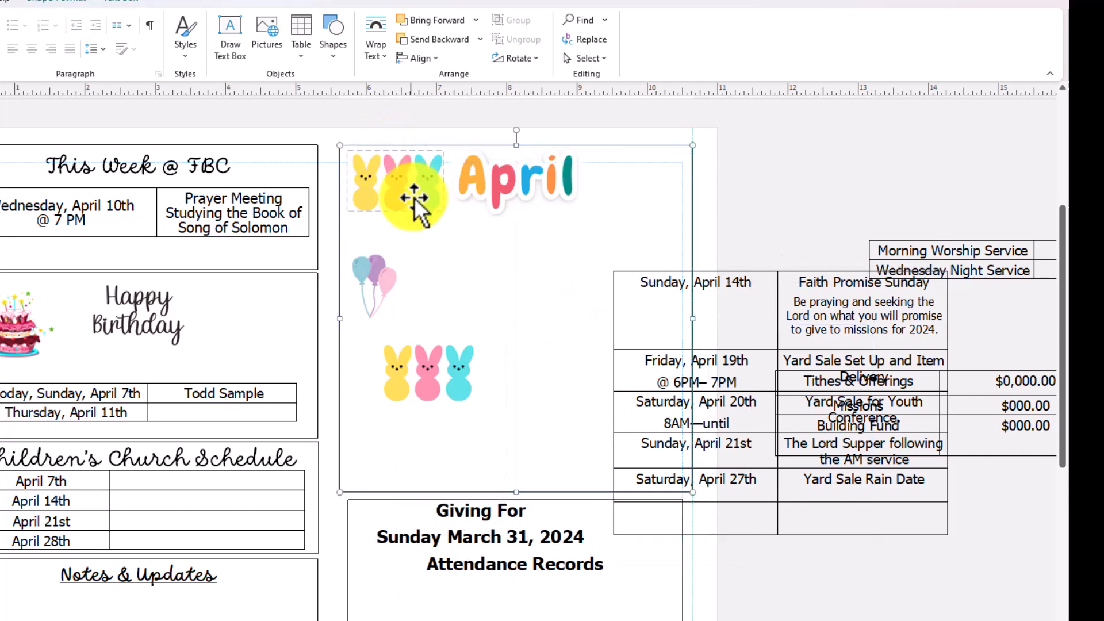
{"action": "left_click_drag", "start_coordinate": [770, 269], "coordinate": [547, 216]}
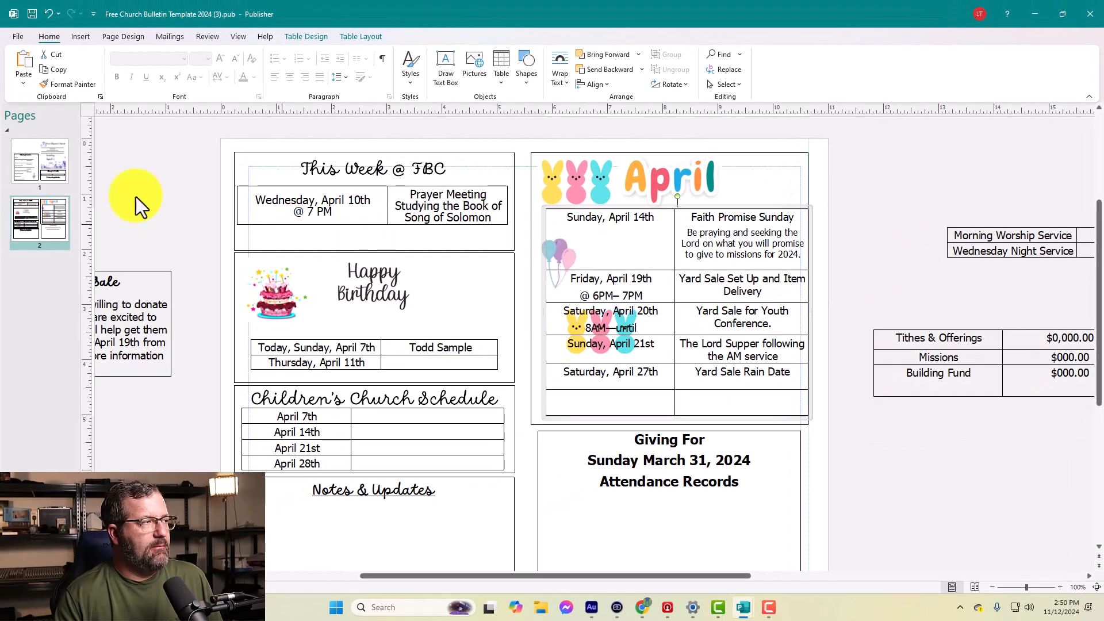
Step: Show page 1 and set up a save to the Desktop with the file name "Sun, Nov. 10, 2024 - Church Bulletin"
{"action": "left_click", "coordinate": [26, 173]}
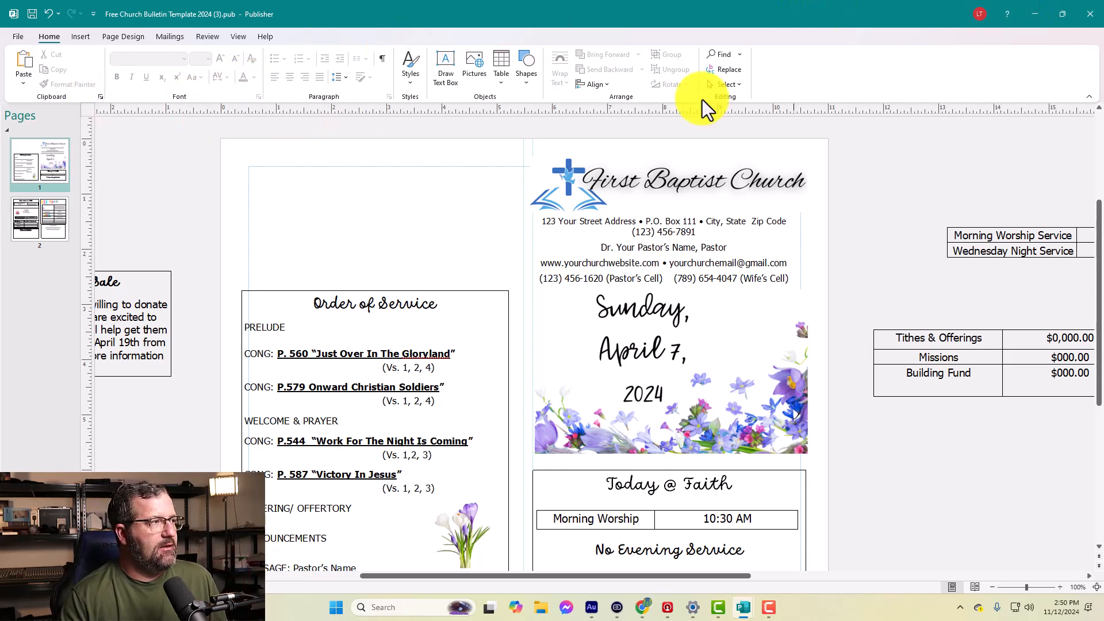
{"action": "left_click", "coordinate": [14, 36]}
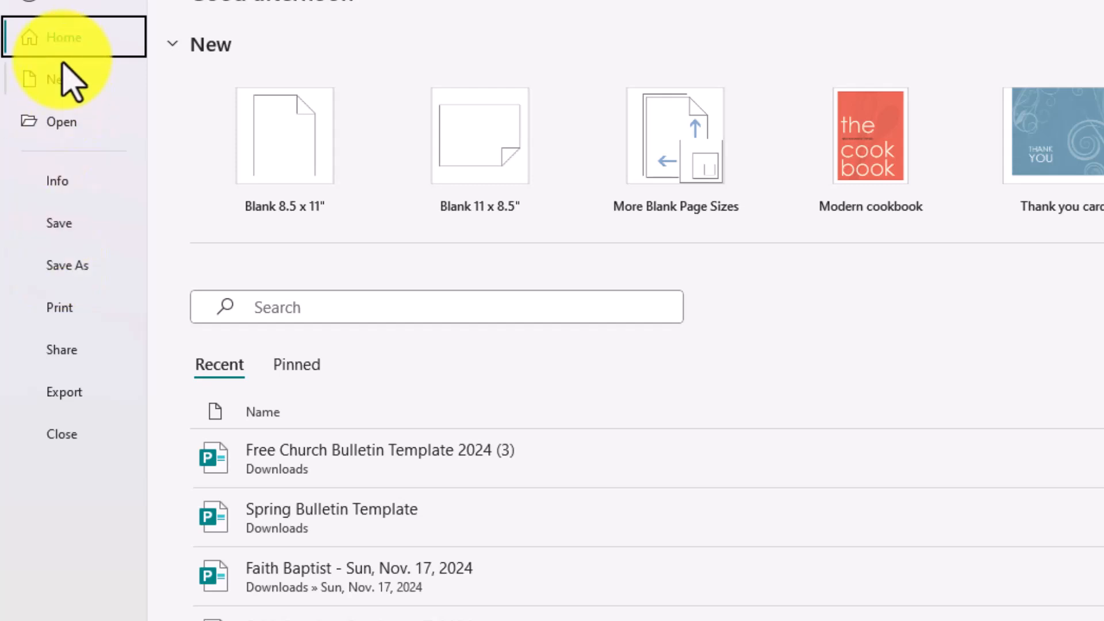
{"action": "left_click", "coordinate": [69, 275]}
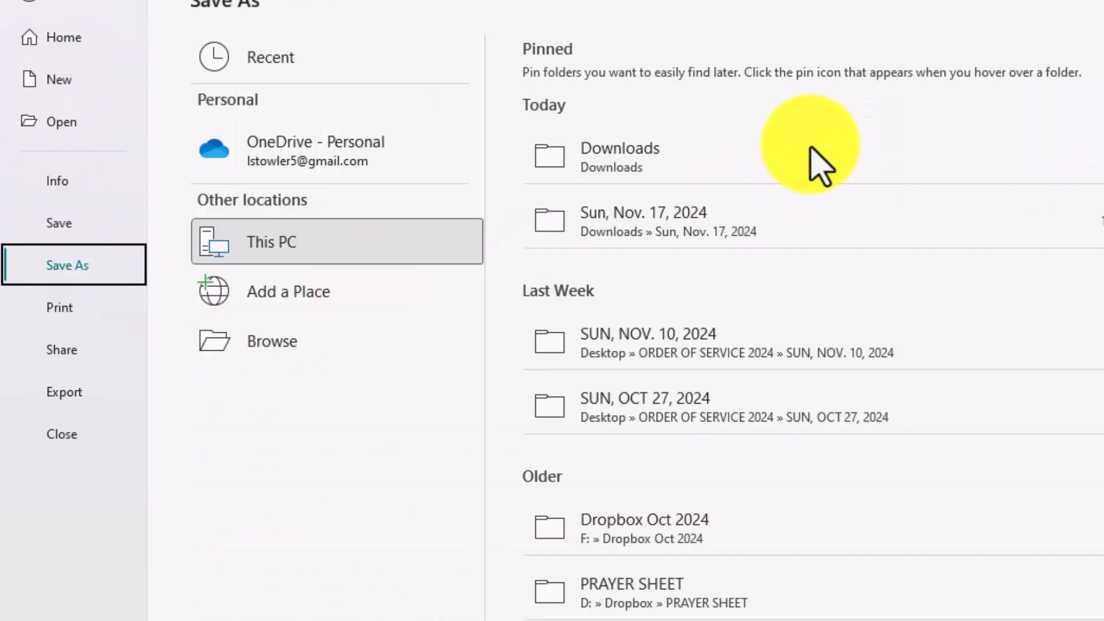
{"action": "left_click", "coordinate": [270, 344]}
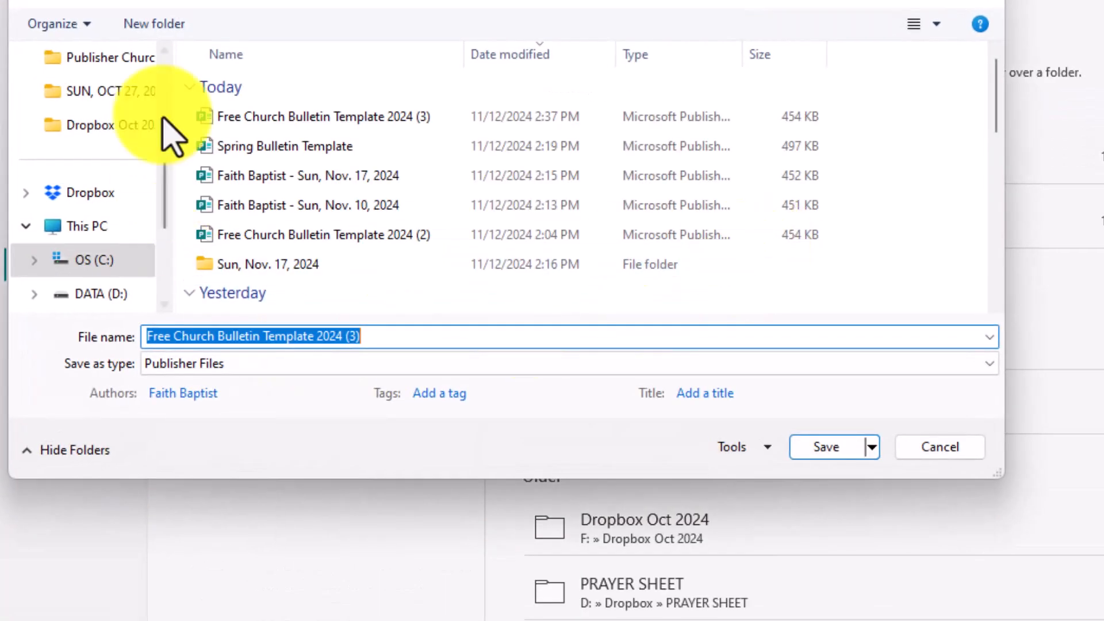
{"action": "scroll", "coordinate": [63, 172], "scroll_direction": "up", "scroll_amount": 5}
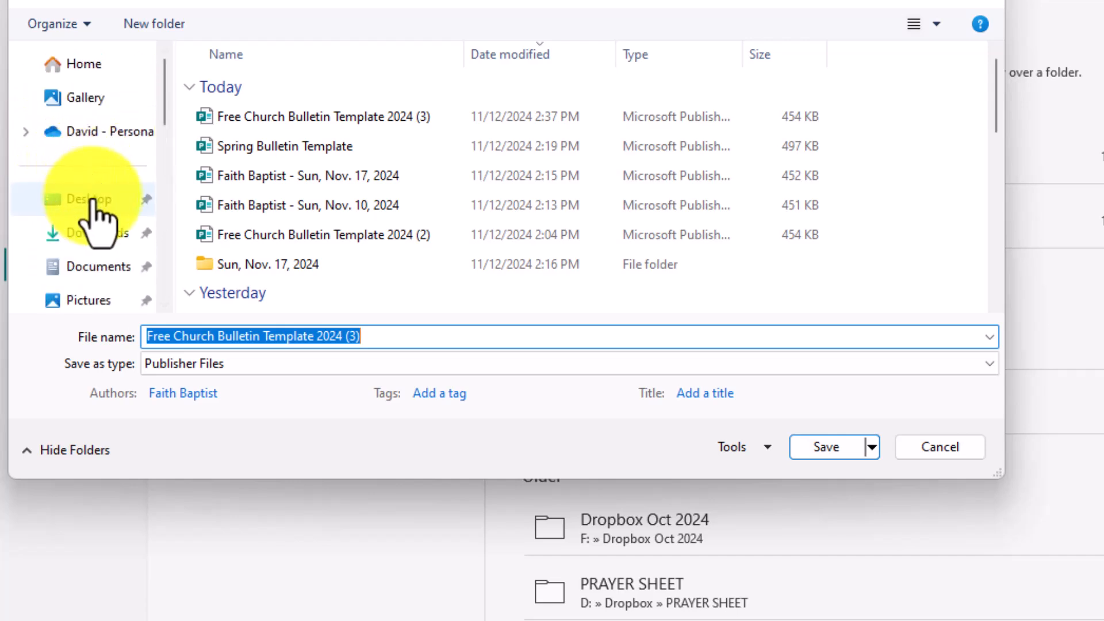
{"action": "left_click", "coordinate": [83, 199]}
{"action": "left_click", "coordinate": [386, 344]}
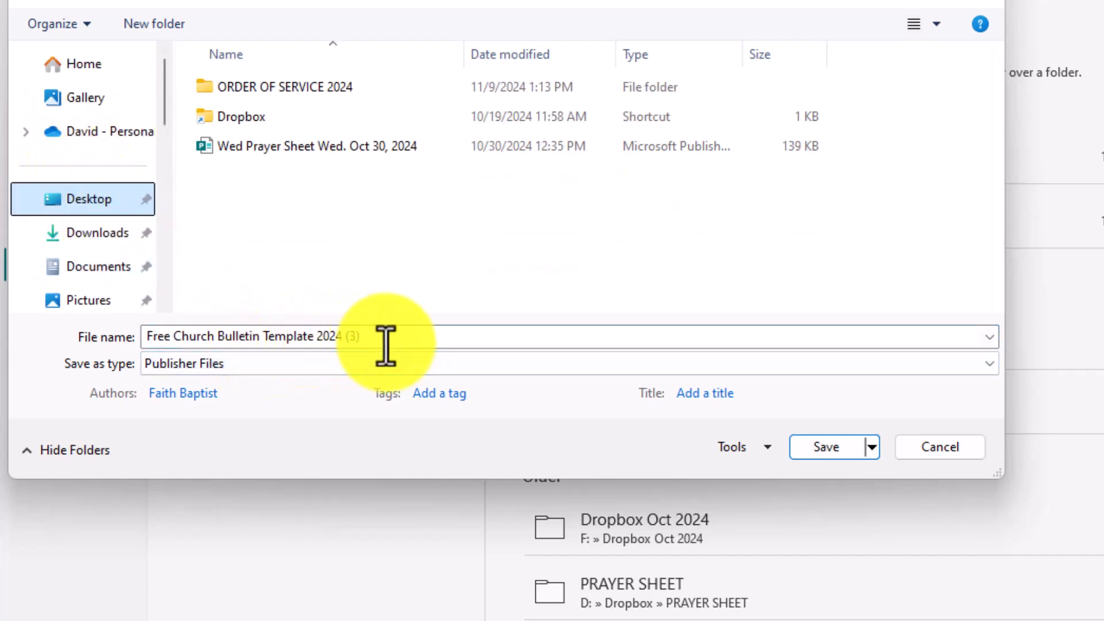
{"action": "left_click", "coordinate": [386, 343]}
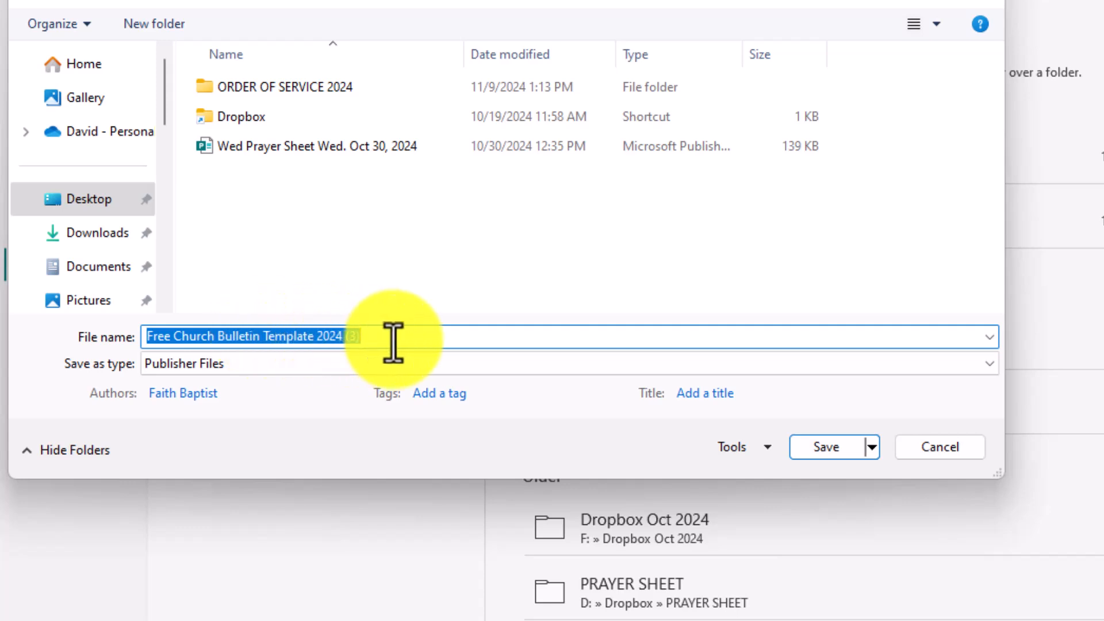
{"action": "type", "text": "Church  Bulletin"}
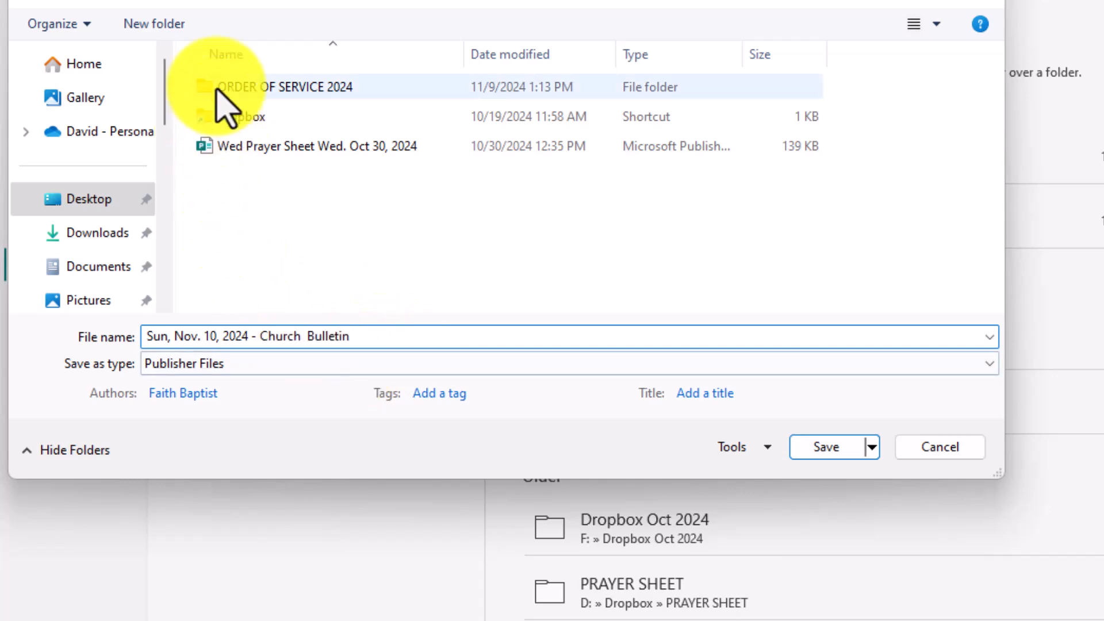
Step: Create a Desktop folder named "Sun, Nov. 10, 2024 - Church Bulletin" and save the publication in it
{"action": "left_click", "coordinate": [112, 32]}
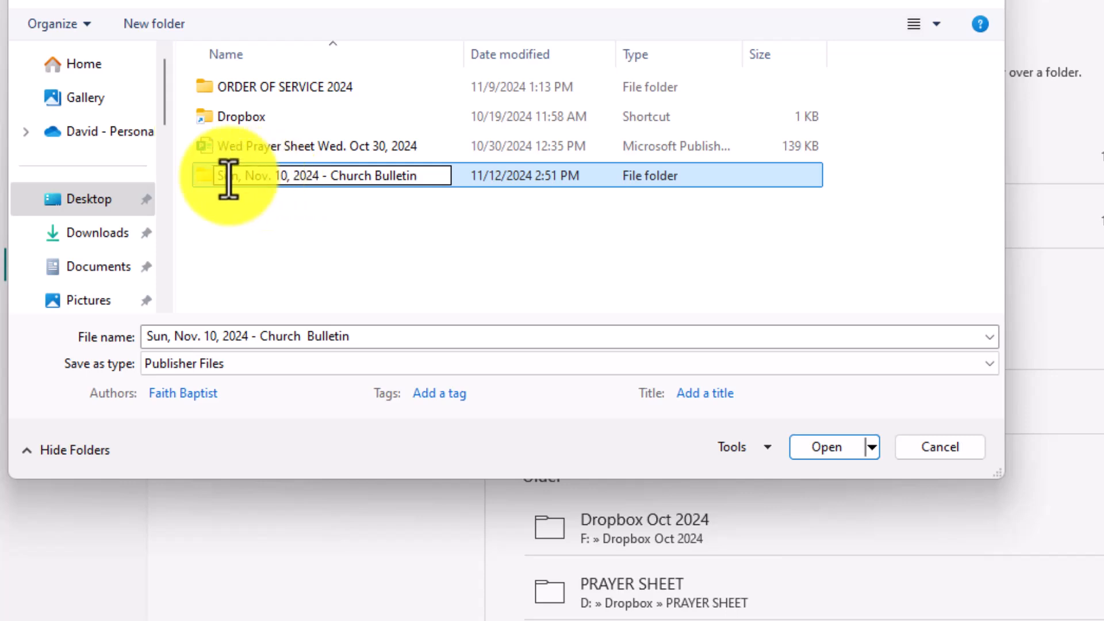
{"action": "double_click", "coordinate": [202, 178]}
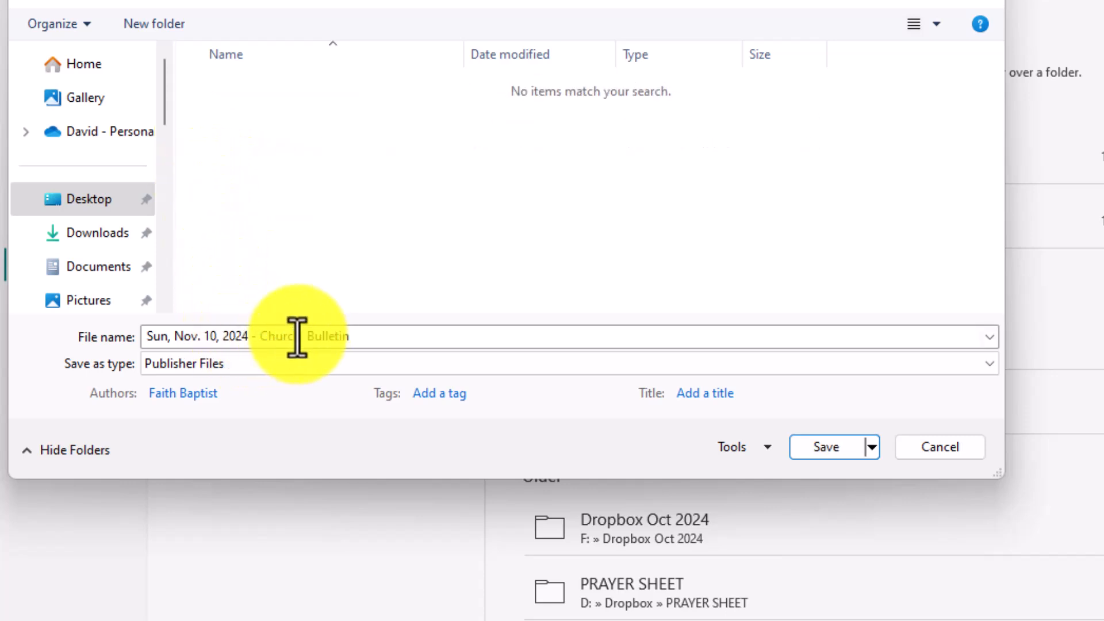
{"action": "left_click", "coordinate": [832, 450]}
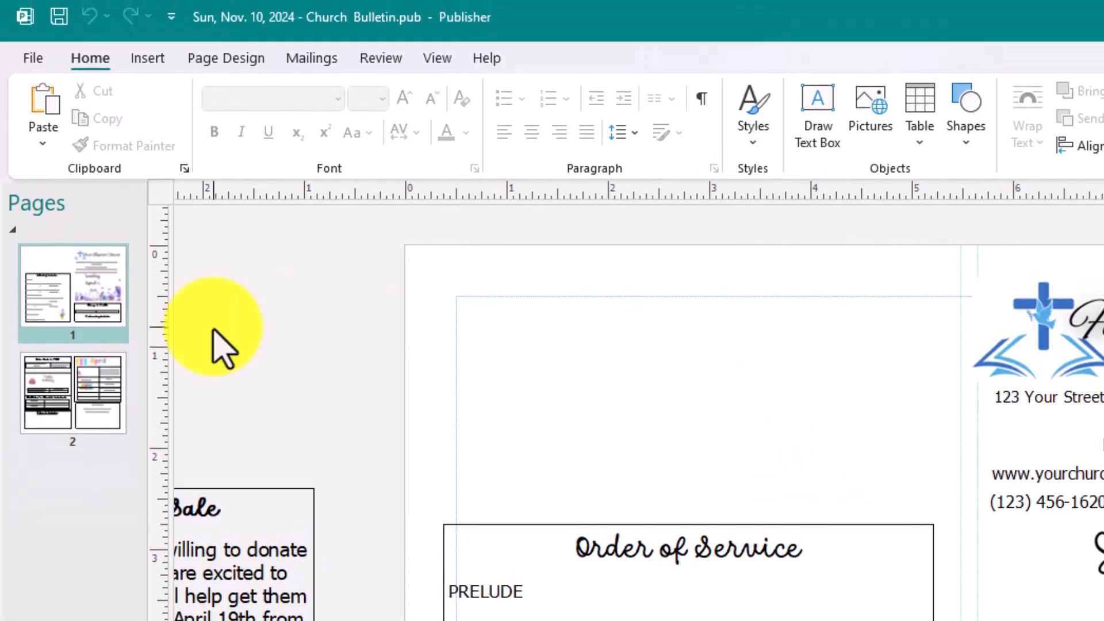
Step: Save a PDF copy of the bulletin in the "Sun, Nov. 10, 2024 - Church Bulletin" folder
{"action": "left_click", "coordinate": [36, 68]}
{"action": "left_click", "coordinate": [106, 345]}
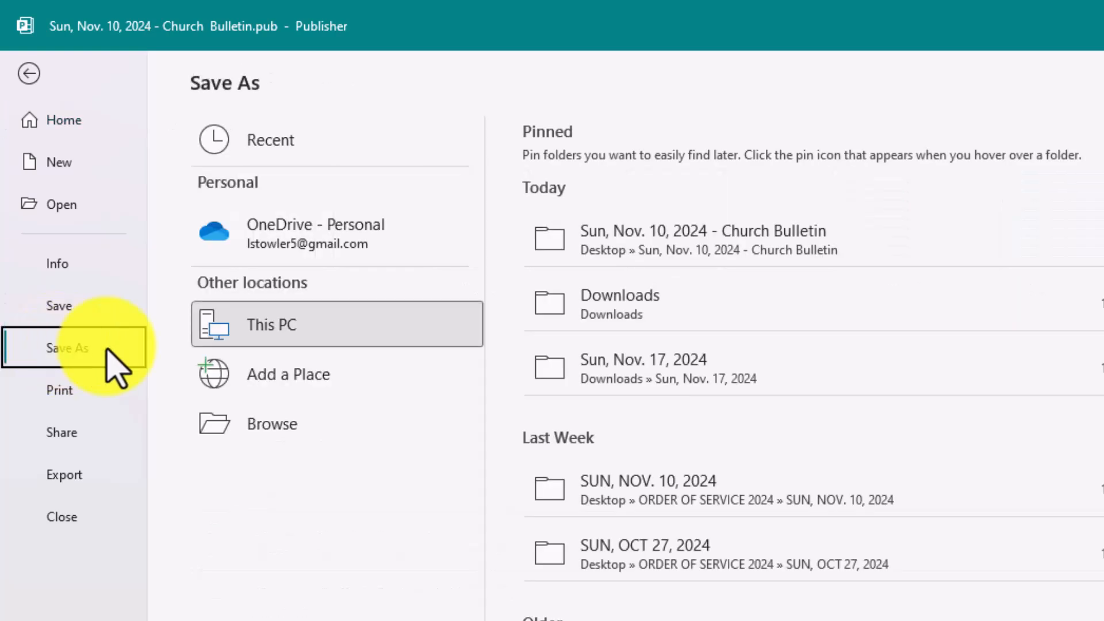
{"action": "left_click", "coordinate": [656, 265]}
{"action": "left_click", "coordinate": [350, 446]}
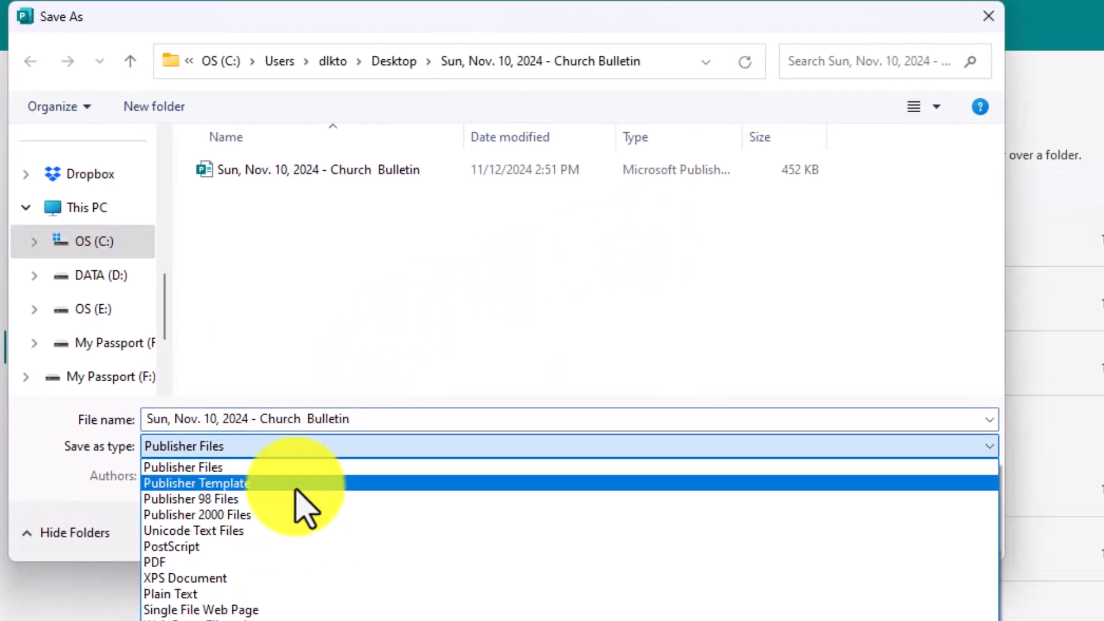
{"action": "left_click", "coordinate": [246, 564]}
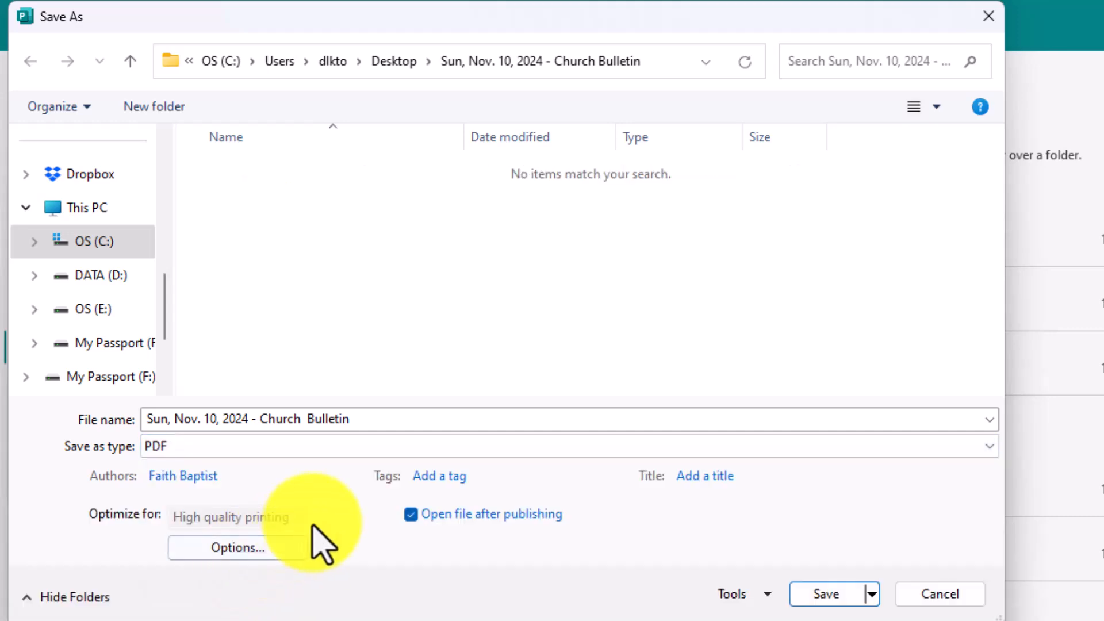
{"action": "left_click", "coordinate": [817, 594]}
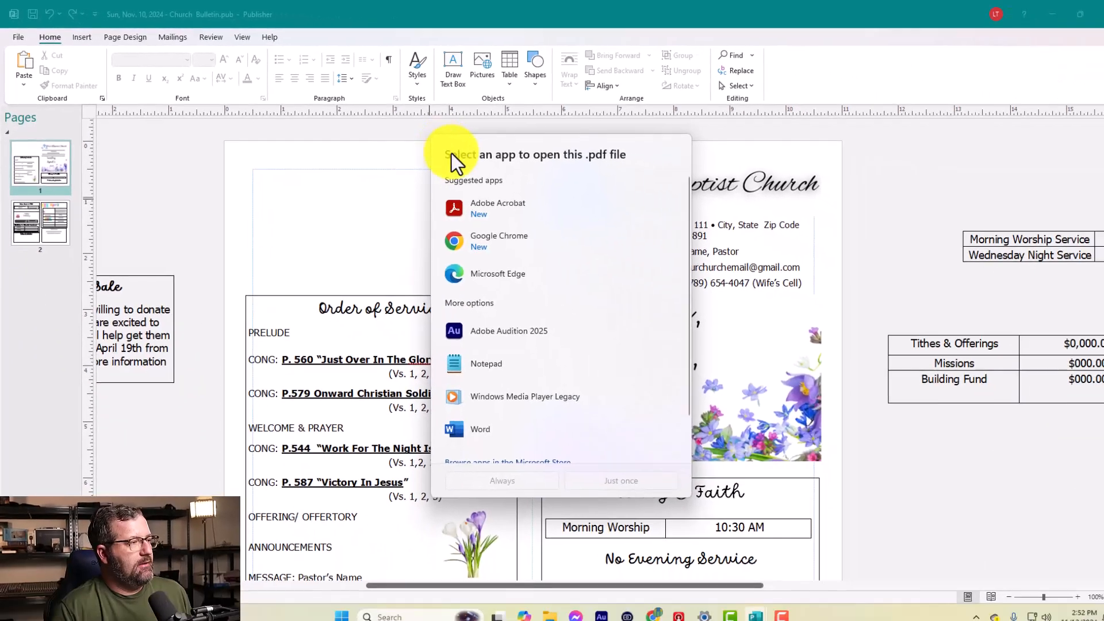
Step: Open the exported PDF in Adobe Acrobat, get through its default-app and set-up prompts, and close Acrobat
{"action": "left_click", "coordinate": [584, 475]}
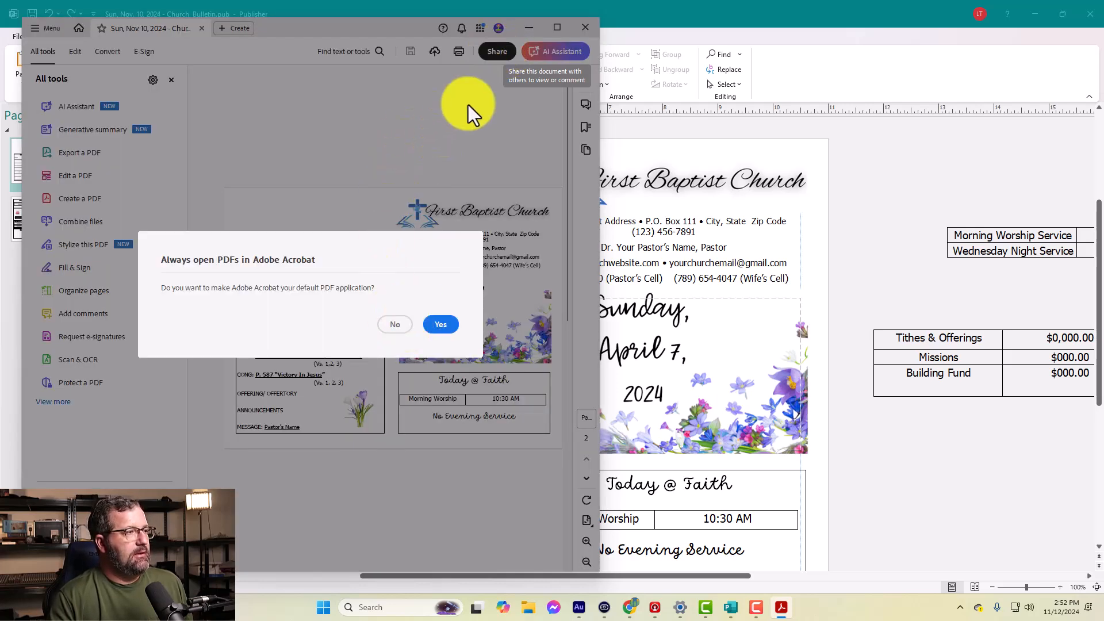
{"action": "left_click", "coordinate": [443, 323]}
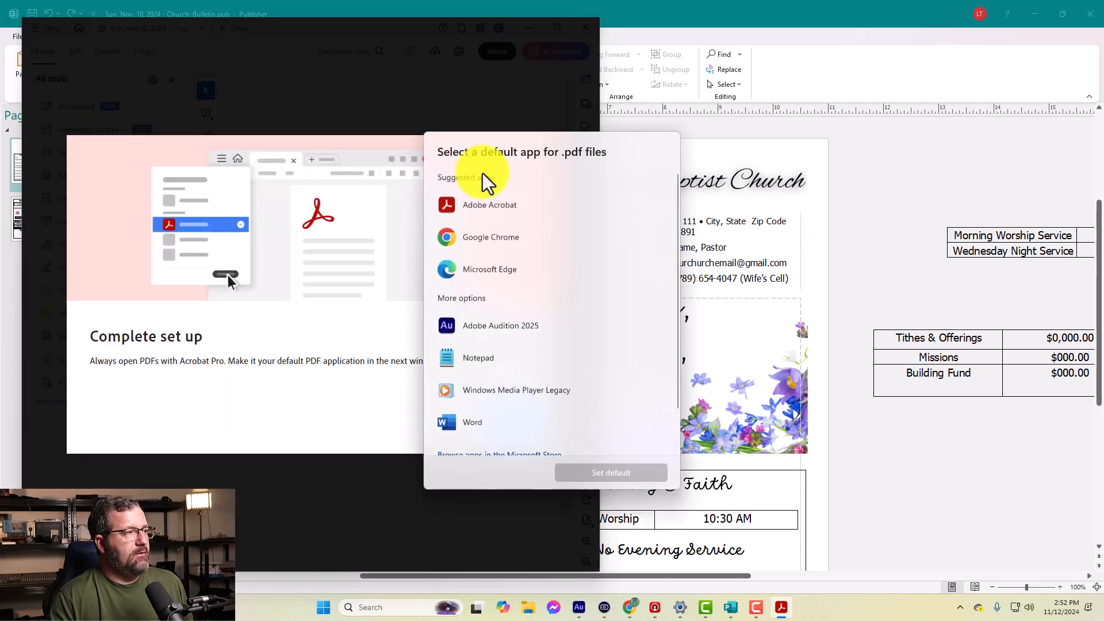
{"action": "left_click", "coordinate": [511, 119]}
{"action": "left_click", "coordinate": [511, 421]}
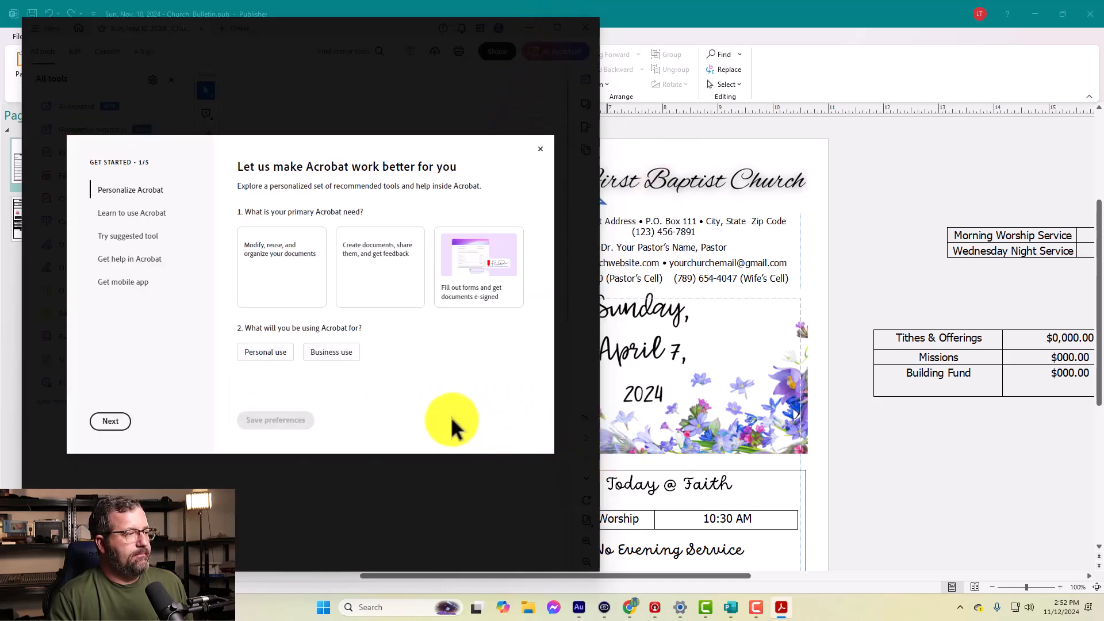
{"action": "left_click", "coordinate": [585, 25]}
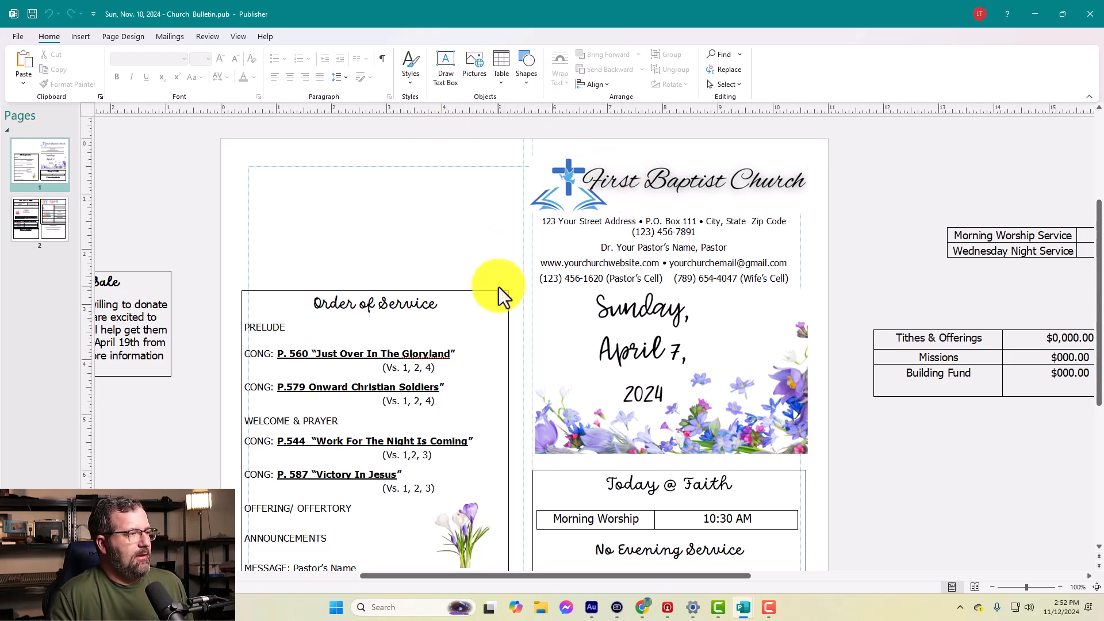
Step: Switch to Chrome and close the duplicate template and church bulletin checklist tabs
{"action": "left_click", "coordinate": [1033, 17]}
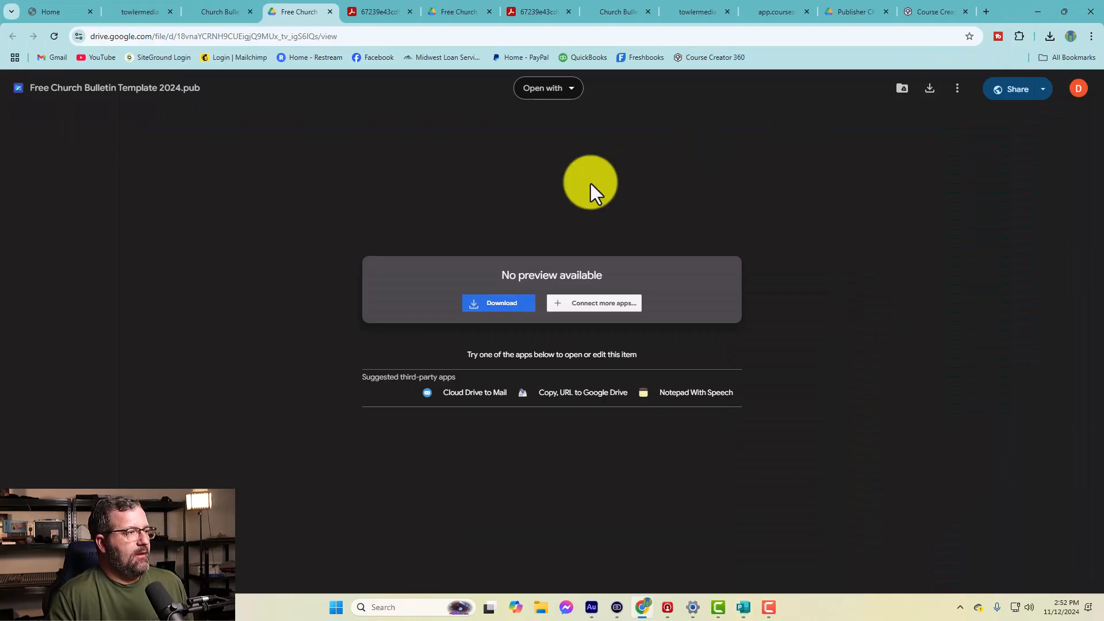
{"action": "left_click", "coordinate": [378, 14]}
{"action": "left_click", "coordinate": [408, 12]}
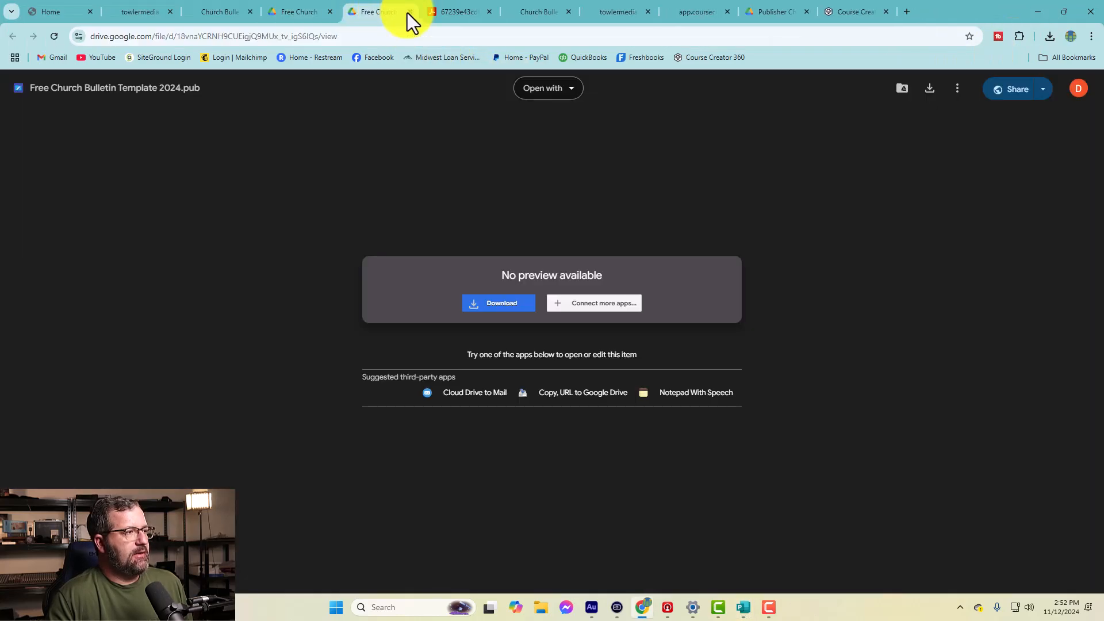
{"action": "left_click", "coordinate": [407, 12]}
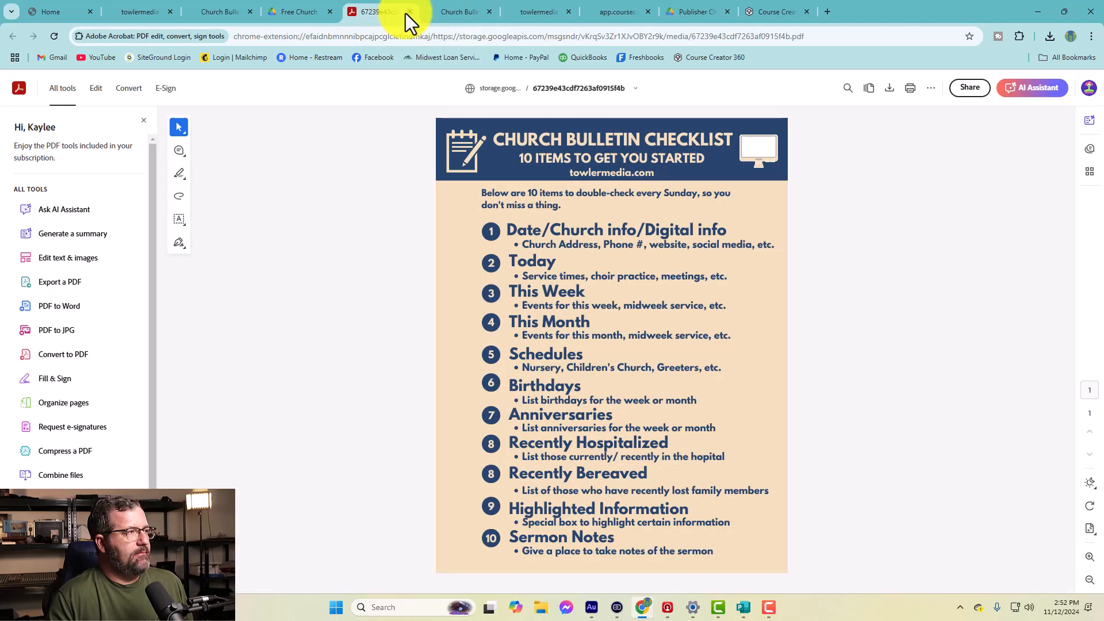
{"action": "left_click", "coordinate": [406, 12]}
Step: Review the Microsoft Publisher church bulletin templates offer on the towlermedia.com page
{"action": "left_click", "coordinate": [450, 13]}
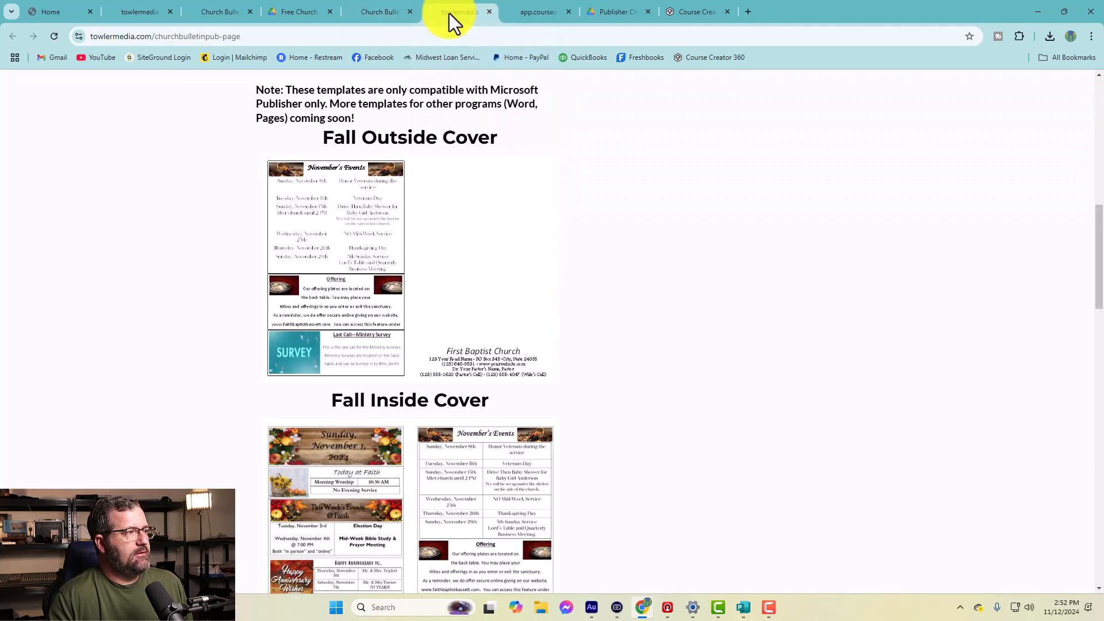
{"action": "scroll", "coordinate": [460, 336], "scroll_direction": "up", "scroll_amount": 7}
{"action": "scroll", "coordinate": [459, 336], "scroll_direction": "up", "scroll_amount": 3}
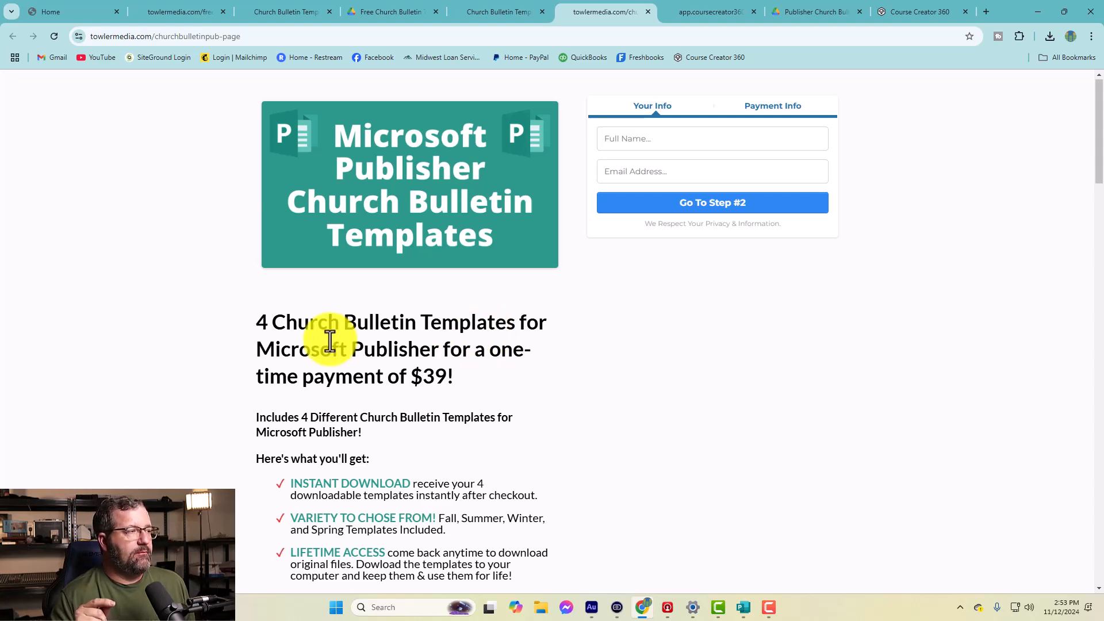
{"action": "scroll", "coordinate": [359, 334], "scroll_direction": "down", "scroll_amount": 2}
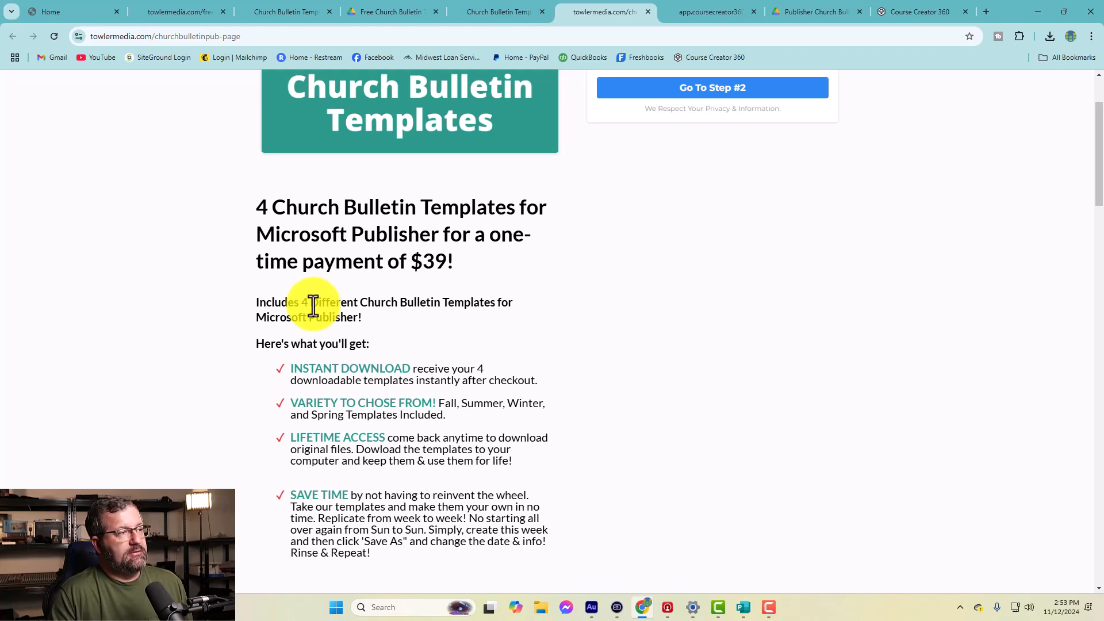
Step: Read the list of what the four-template Publisher offer includes, down to the Fall Outside Cover preview
{"action": "scroll", "coordinate": [313, 306], "scroll_direction": "down", "scroll_amount": 2}
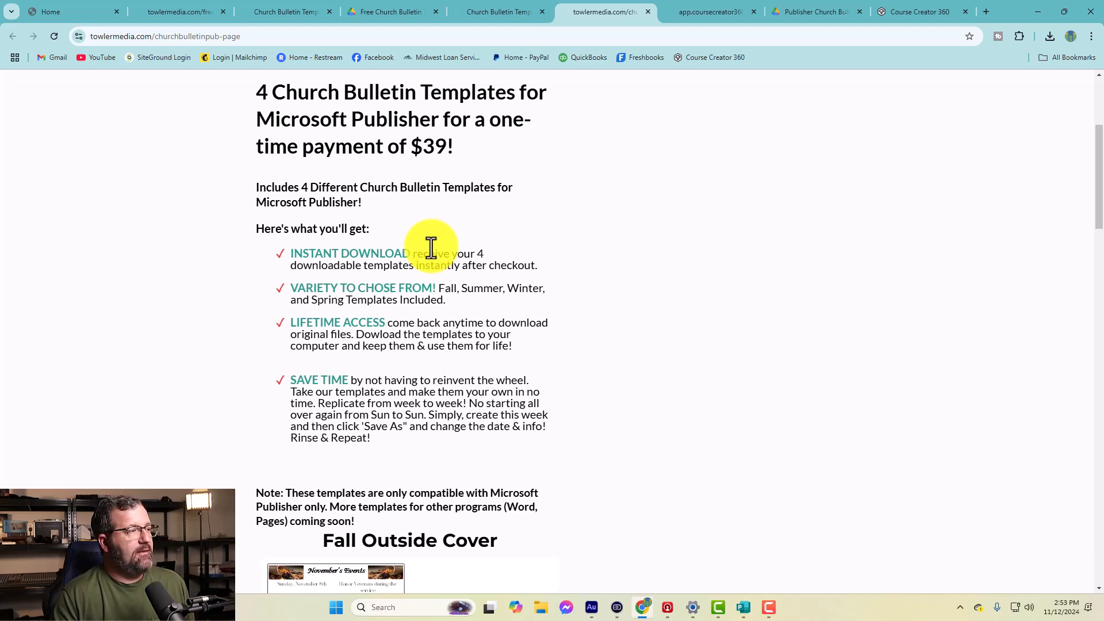
{"action": "scroll", "coordinate": [475, 254], "scroll_direction": "down", "scroll_amount": 2}
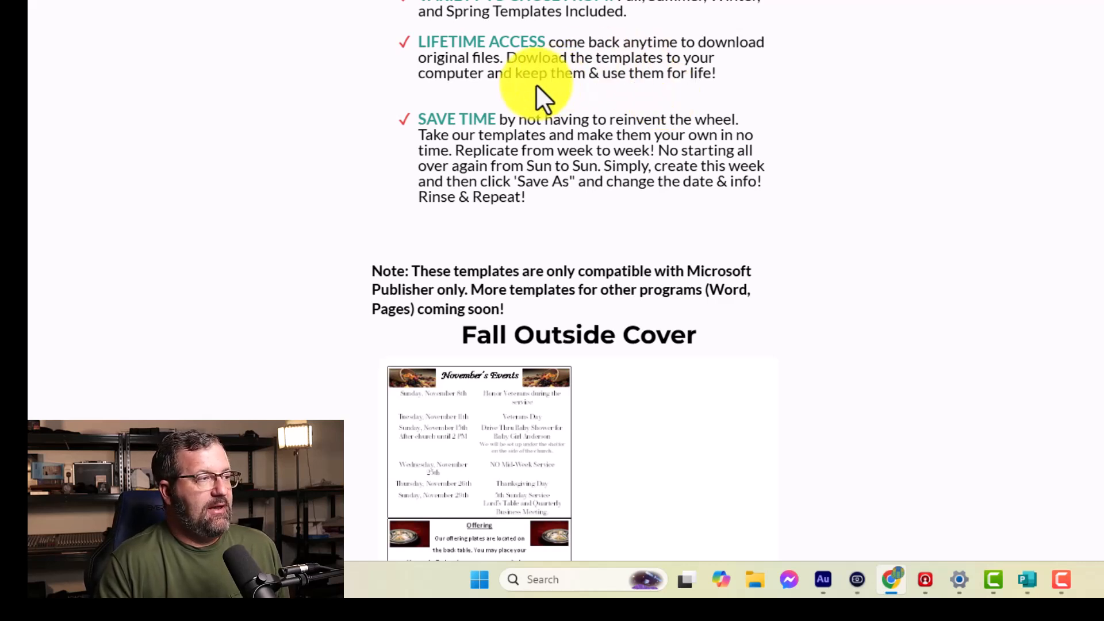
{"action": "scroll", "coordinate": [575, 60], "scroll_direction": "down", "scroll_amount": 1}
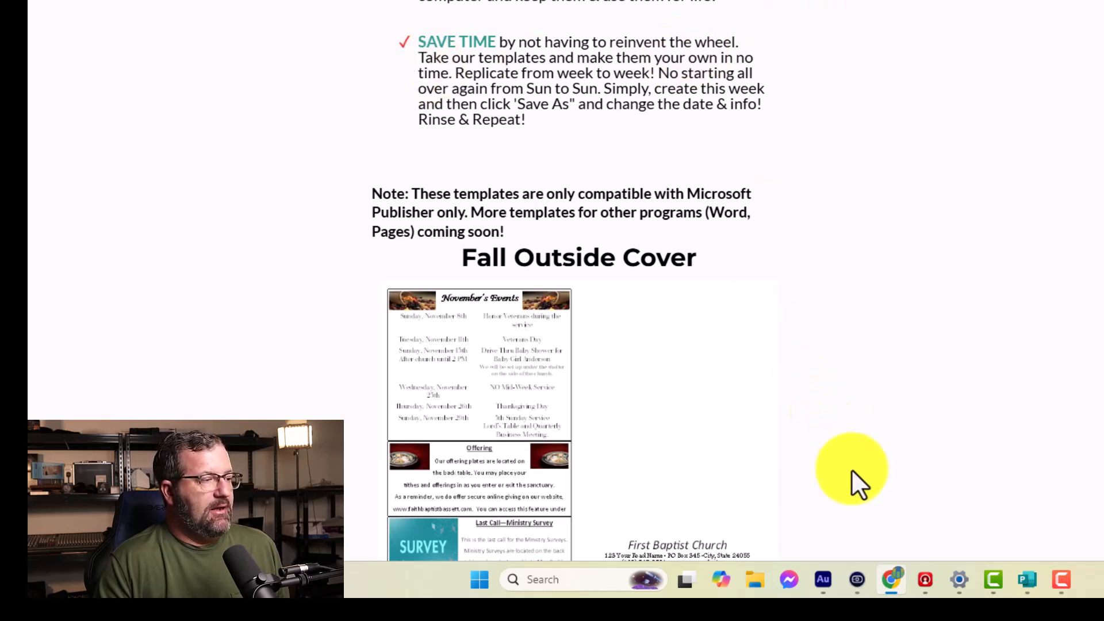
Step: Switch to the "Sun, Nov. 10, 2024 - Church Bulletin" publication in Publisher and browse for a Save As location
{"action": "mouse_move", "coordinate": [1024, 578]}
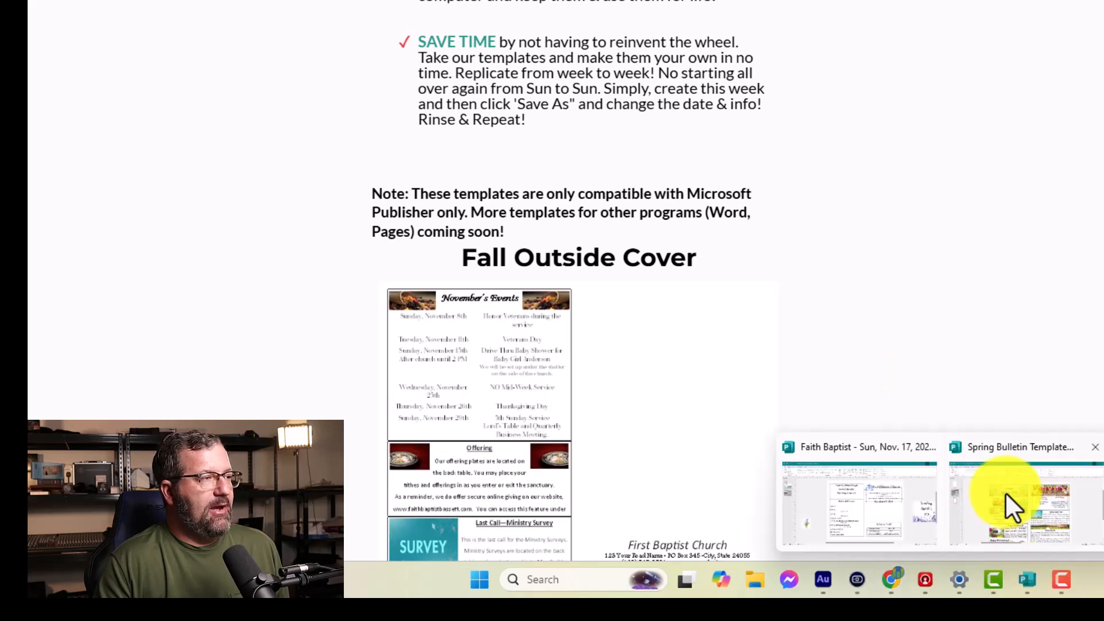
{"action": "mouse_move", "coordinate": [1054, 505]}
{"action": "left_click", "coordinate": [917, 543]}
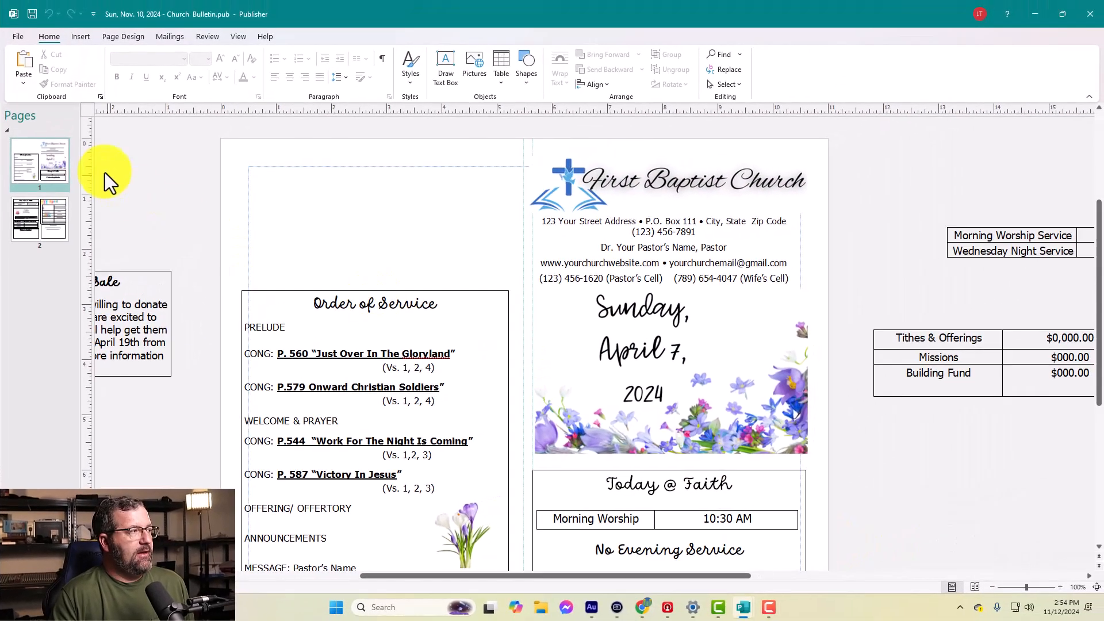
{"action": "left_click", "coordinate": [16, 38]}
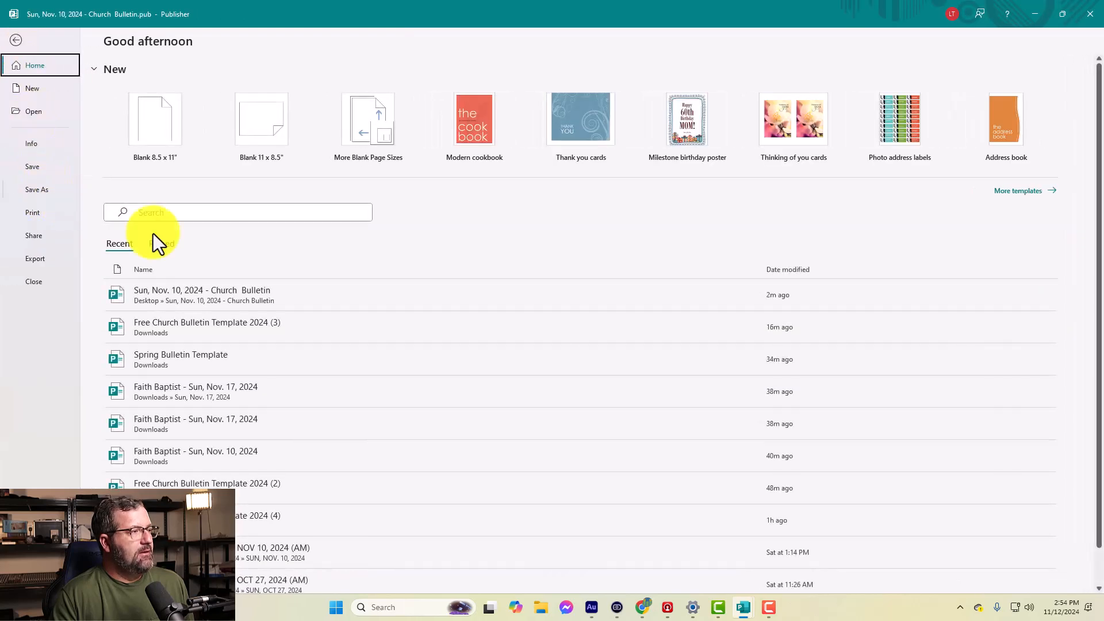
{"action": "left_click", "coordinate": [43, 192]}
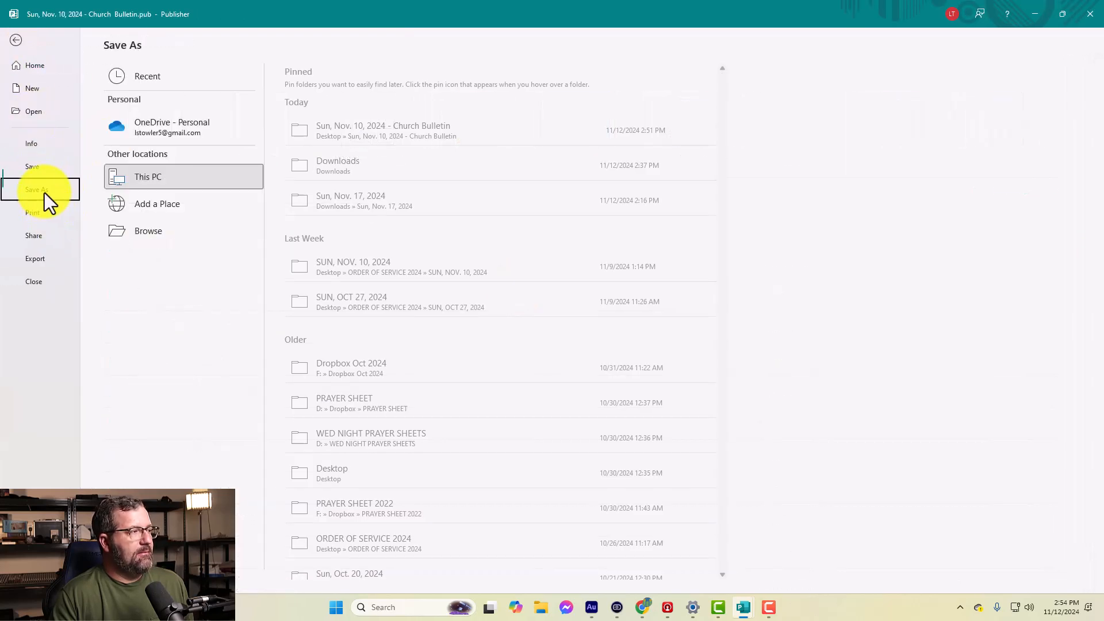
{"action": "left_click", "coordinate": [208, 230]}
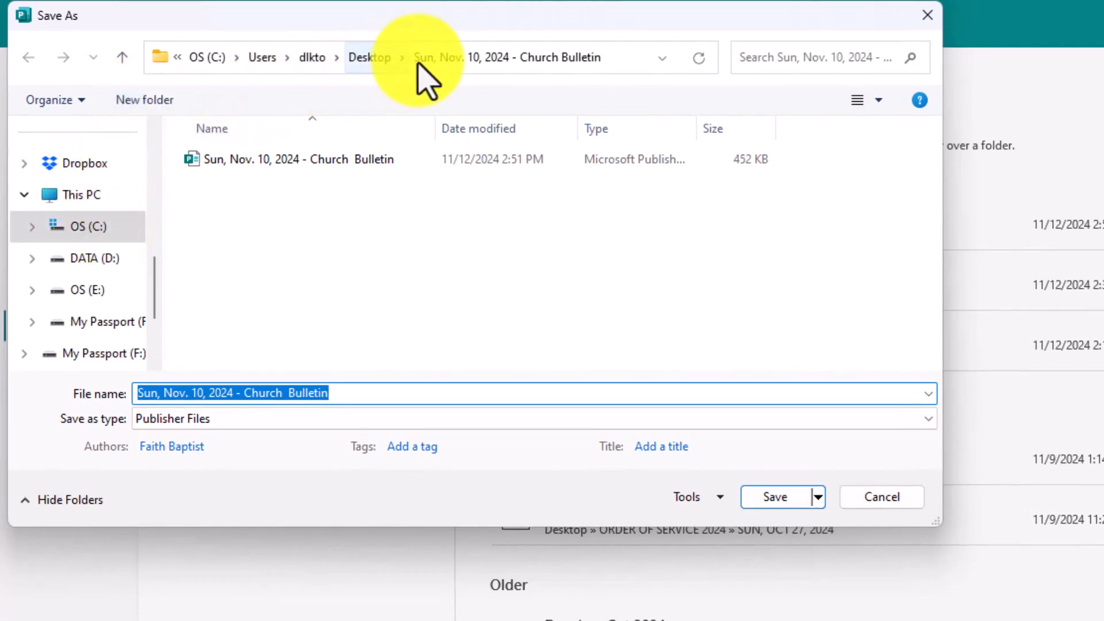
Step: Create a folder named "Sun, Nov. 17 , 2024" on the Desktop from the Save As dialog
{"action": "left_click", "coordinate": [369, 57]}
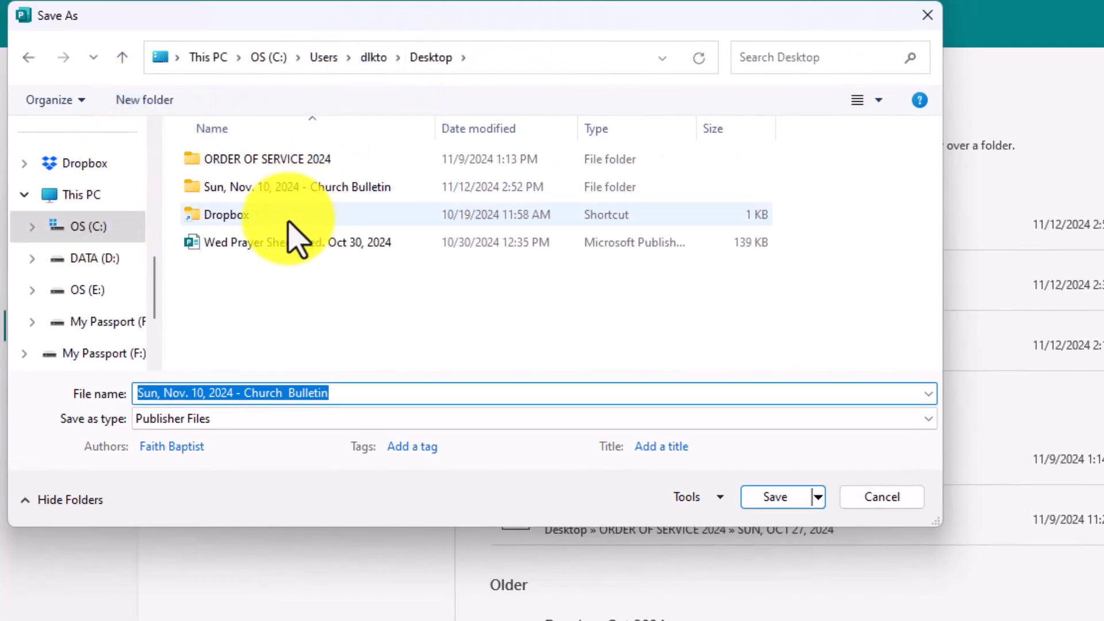
{"action": "left_click", "coordinate": [146, 112]}
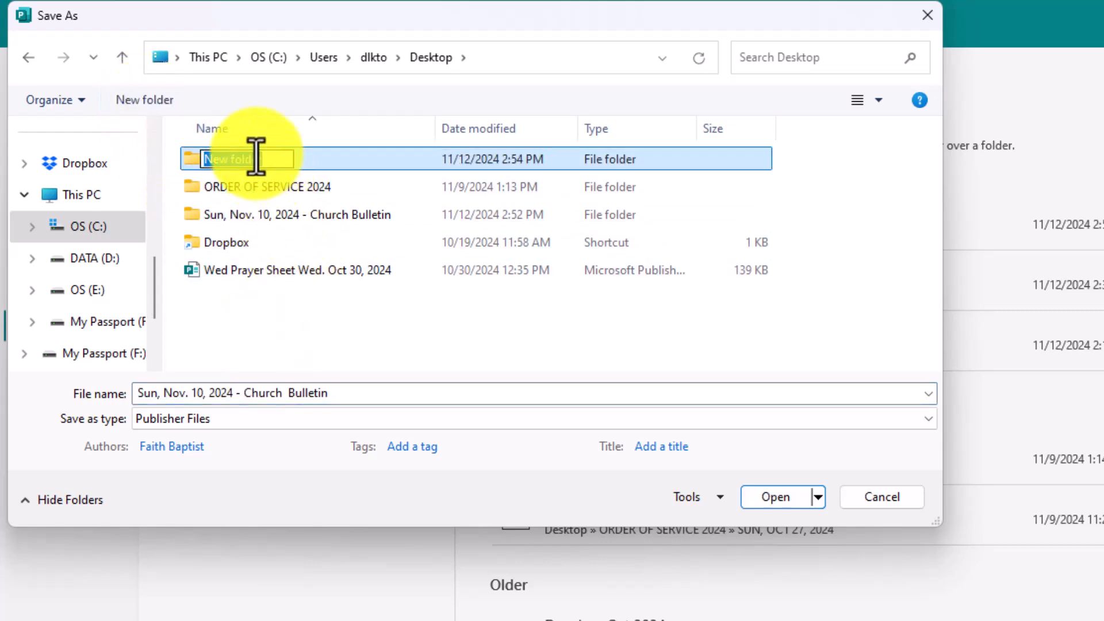
{"action": "type", "text": "Sun, Nov. 17"}
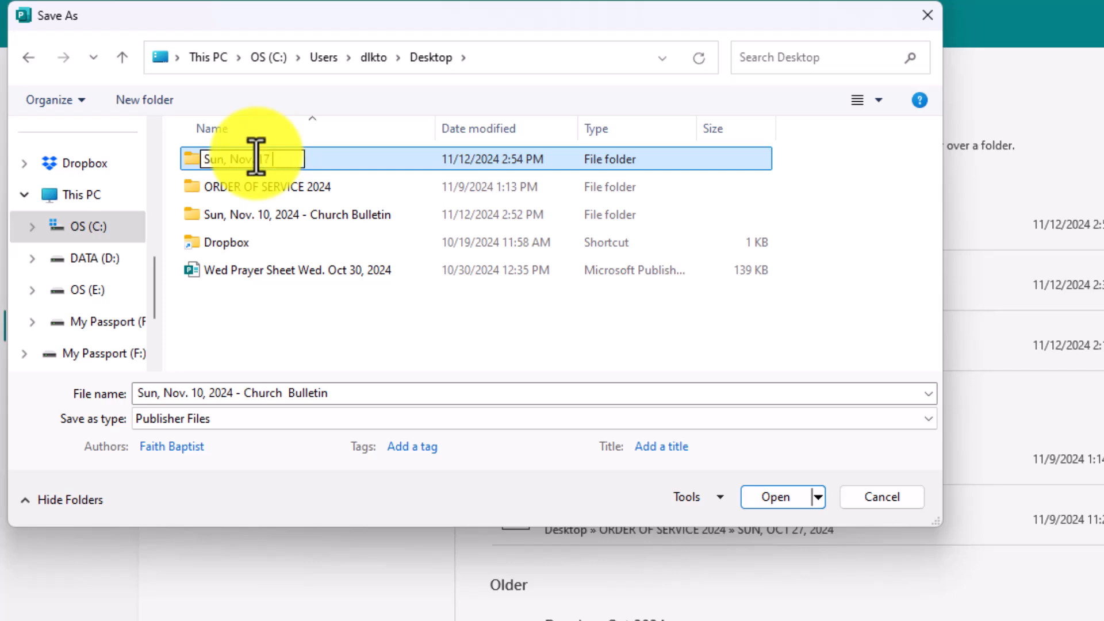
{"action": "type", "text": ", 2024"}
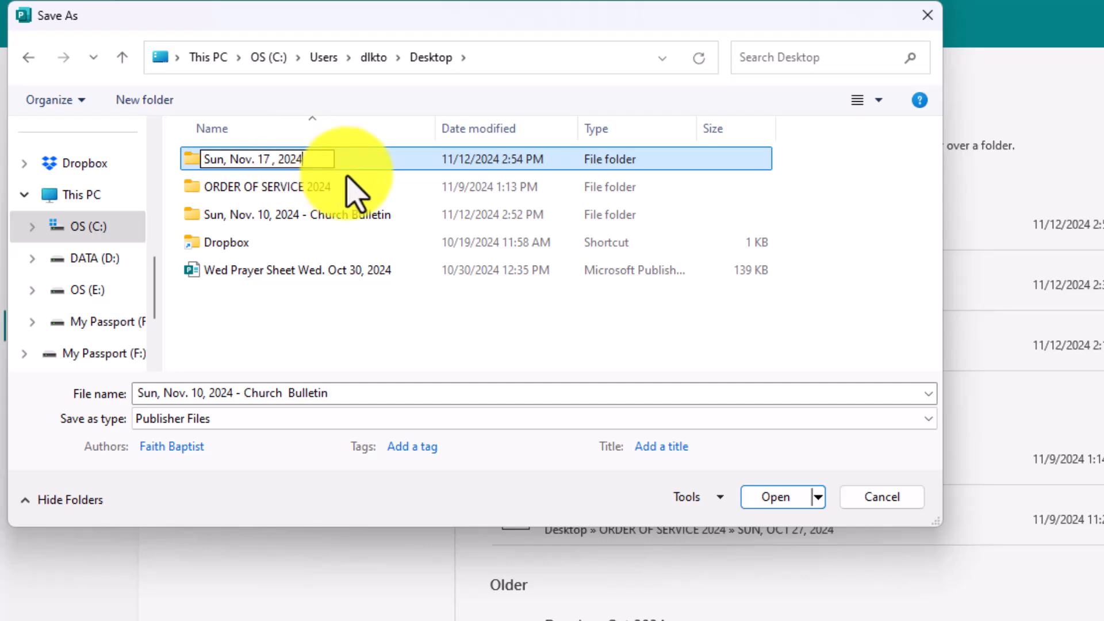
{"action": "key", "text": "Return"}
Step: Save the bulletin into the Desktop folder "Sun, Nov. 17 , 2024", keeping the file name "Sun, Nov. 10, 2024 - Church Bulletin"
{"action": "double_click", "coordinate": [333, 161]}
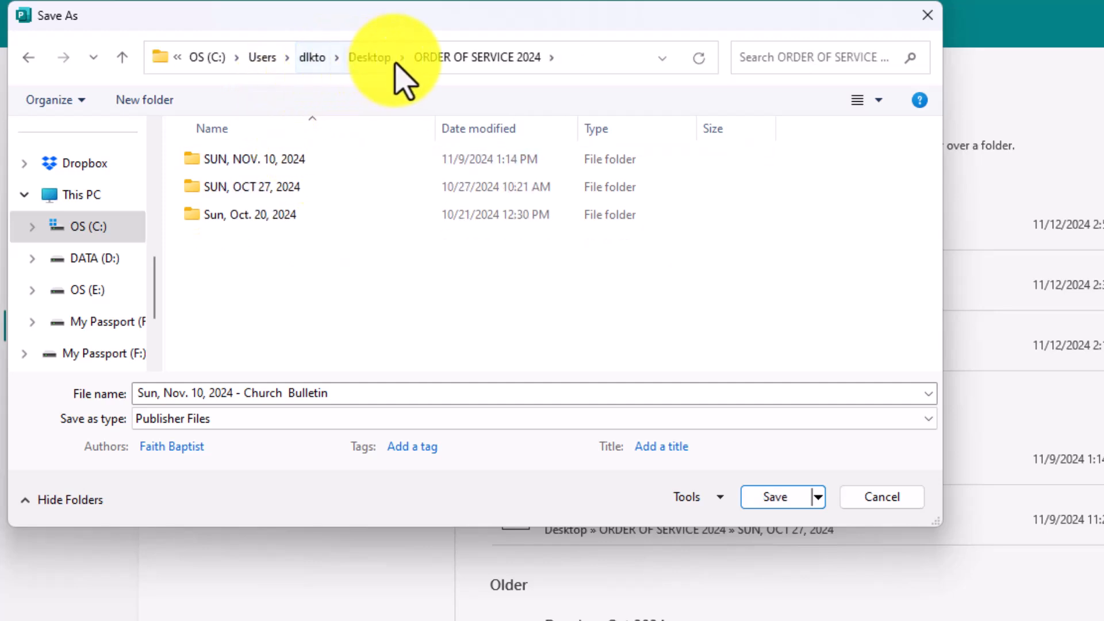
{"action": "left_click", "coordinate": [372, 59]}
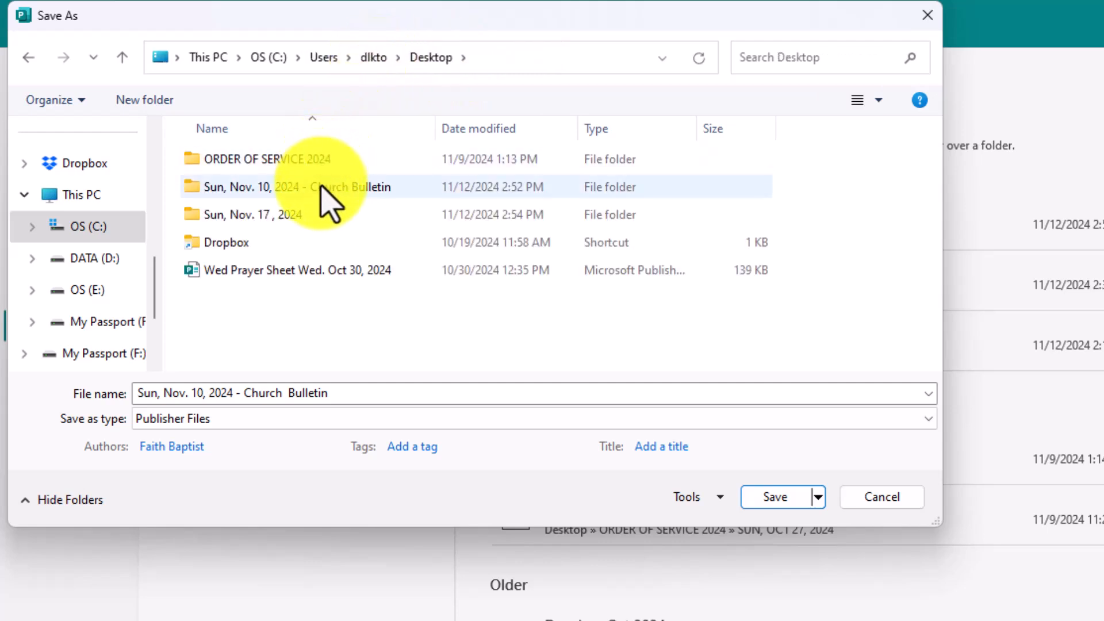
{"action": "double_click", "coordinate": [291, 218]}
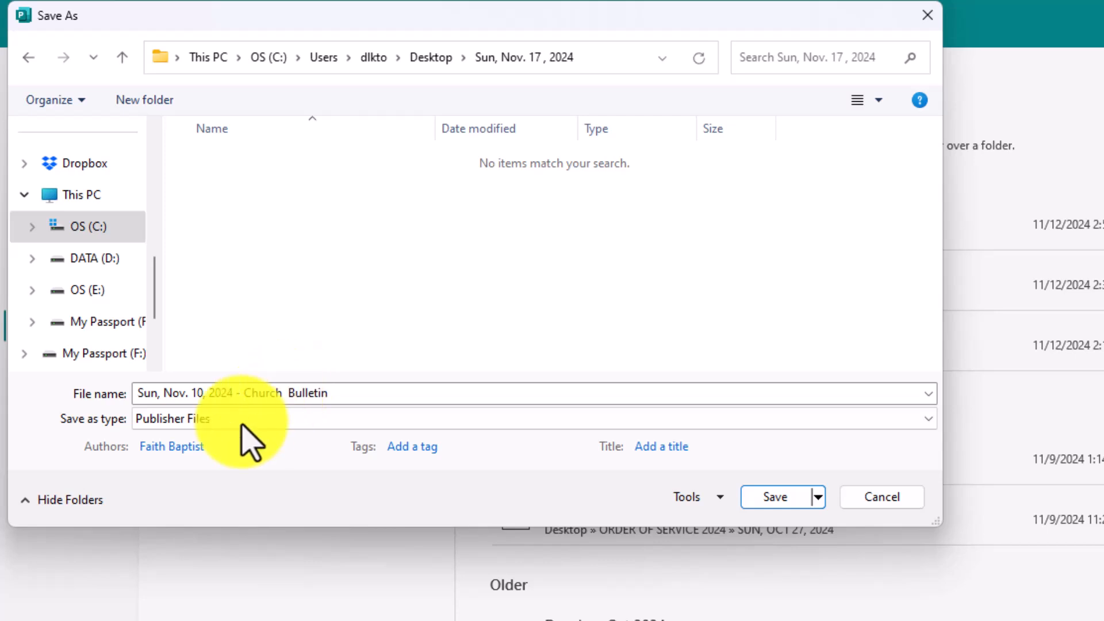
{"action": "left_click", "coordinate": [761, 496]}
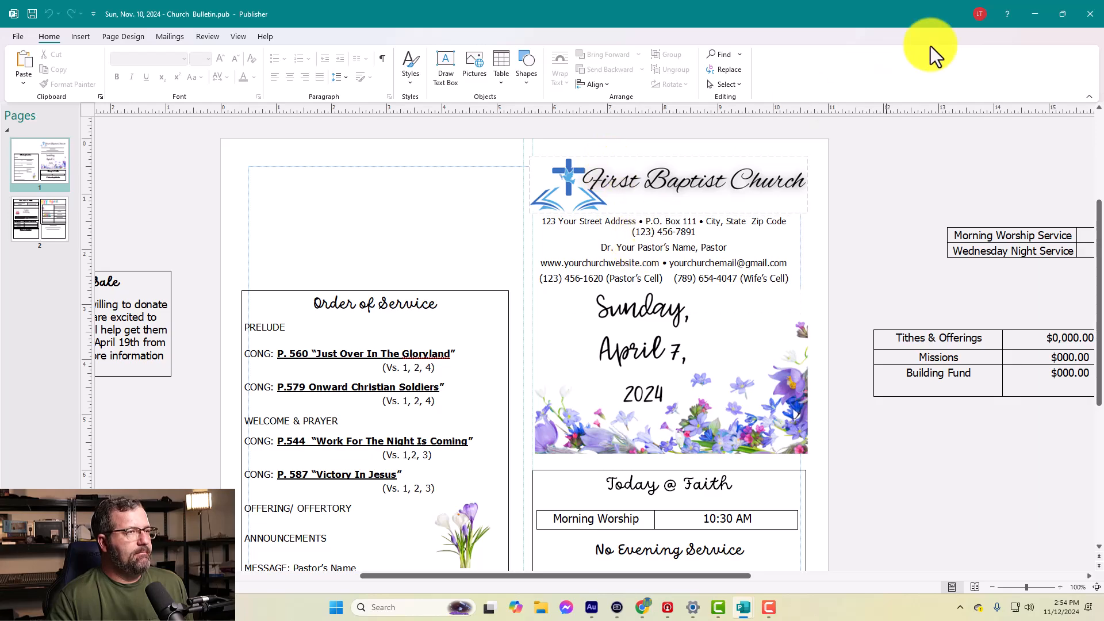
Step: Minimize Publisher to return to the offer page in Chrome and look through the fall, summer and winter bulletin cover previews
{"action": "left_click", "coordinate": [1049, 15]}
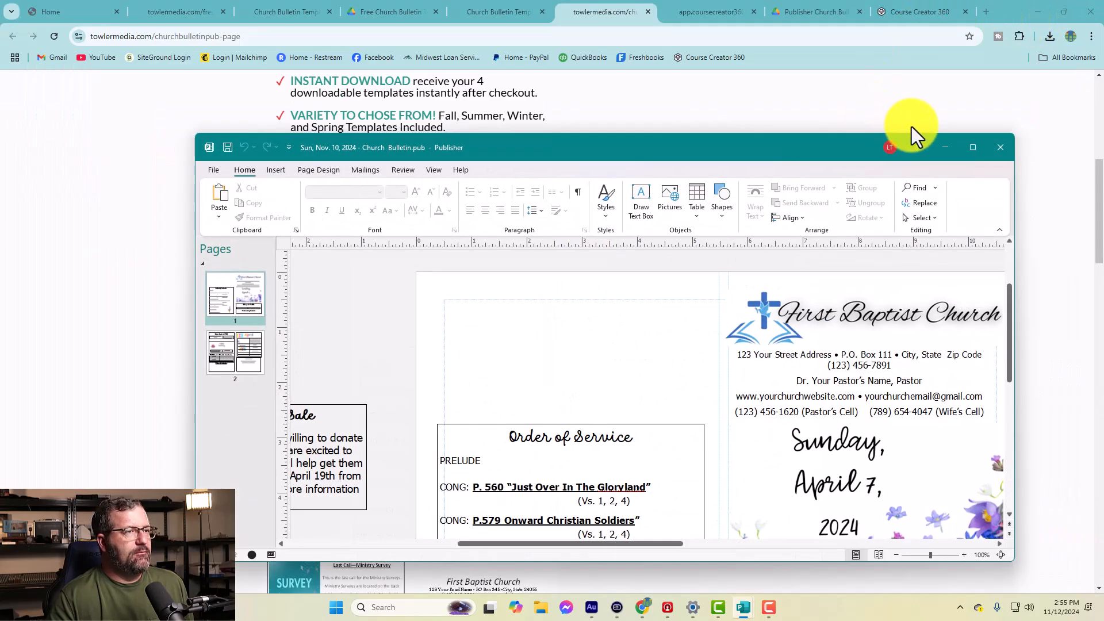
{"action": "left_click", "coordinate": [944, 146]}
{"action": "scroll", "coordinate": [305, 259], "scroll_direction": "down", "scroll_amount": 4}
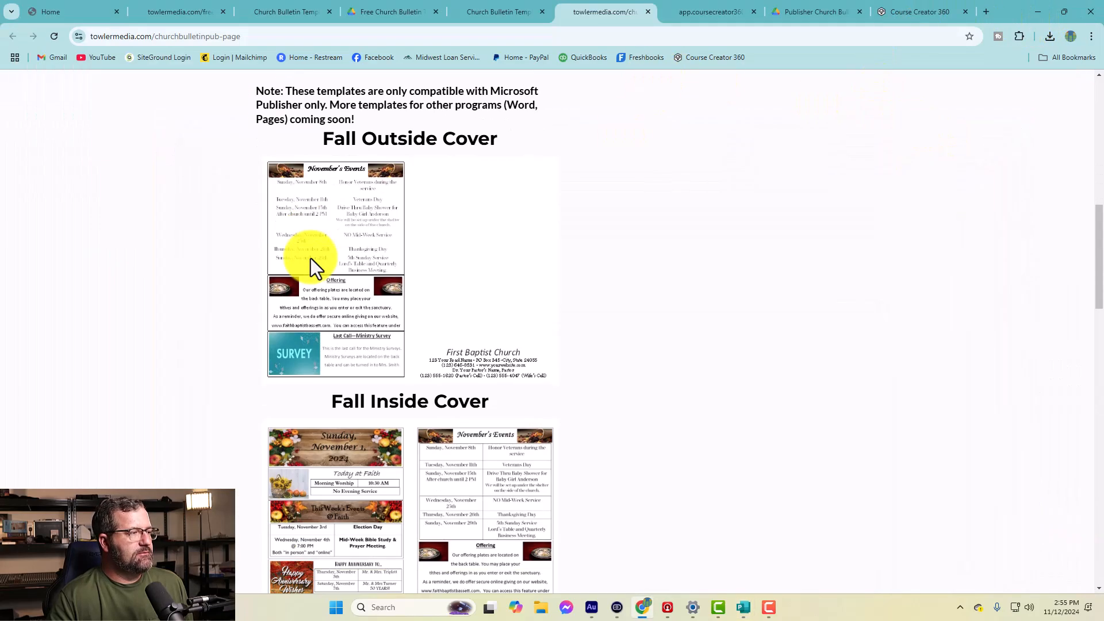
{"action": "scroll", "coordinate": [380, 255], "scroll_direction": "up", "scroll_amount": 3}
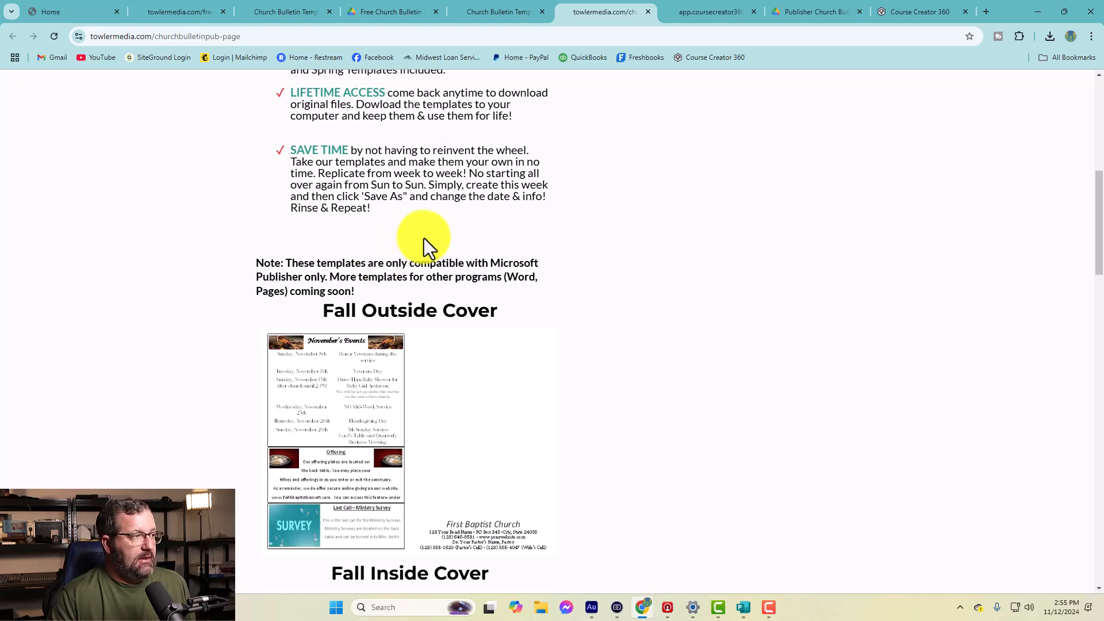
{"action": "scroll", "coordinate": [423, 238], "scroll_direction": "down", "scroll_amount": 2}
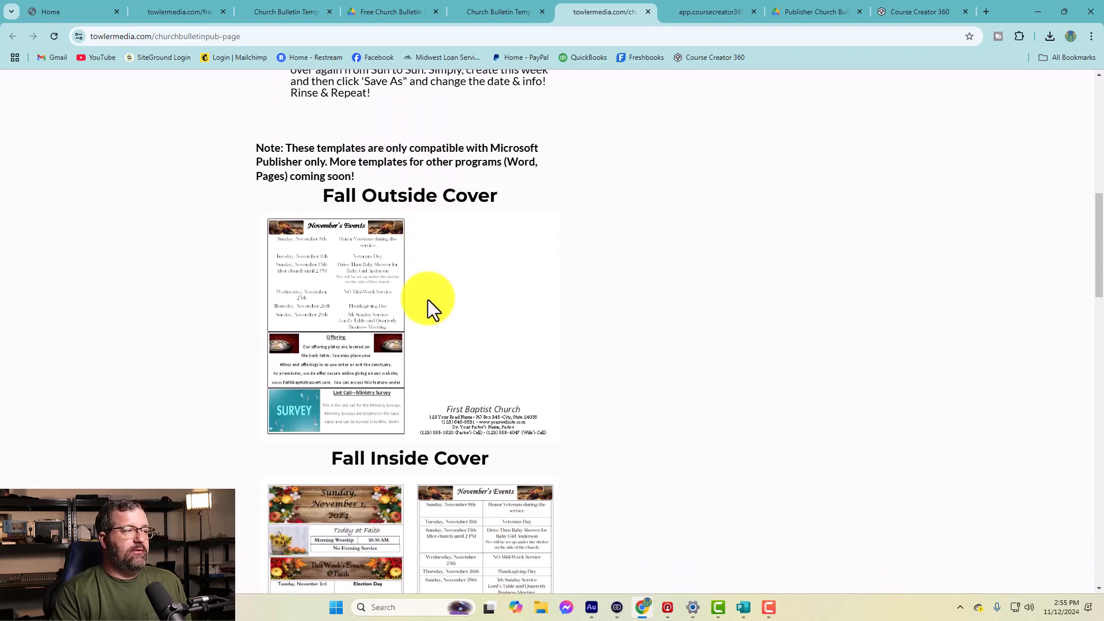
{"action": "scroll", "coordinate": [428, 298], "scroll_direction": "down", "scroll_amount": 1}
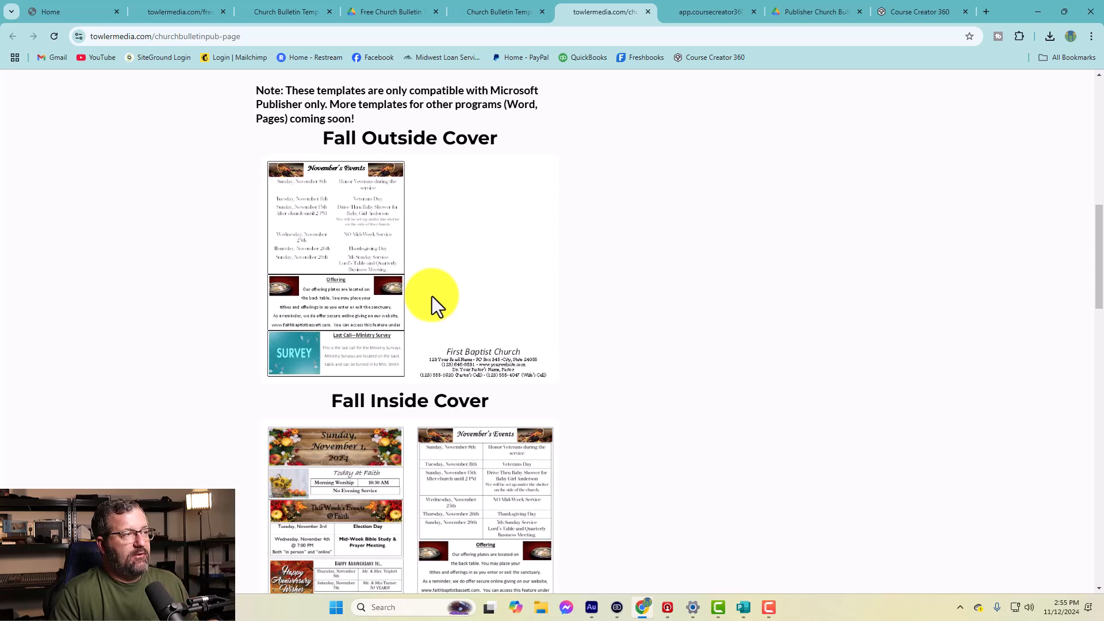
{"action": "scroll", "coordinate": [432, 294], "scroll_direction": "down", "scroll_amount": 6}
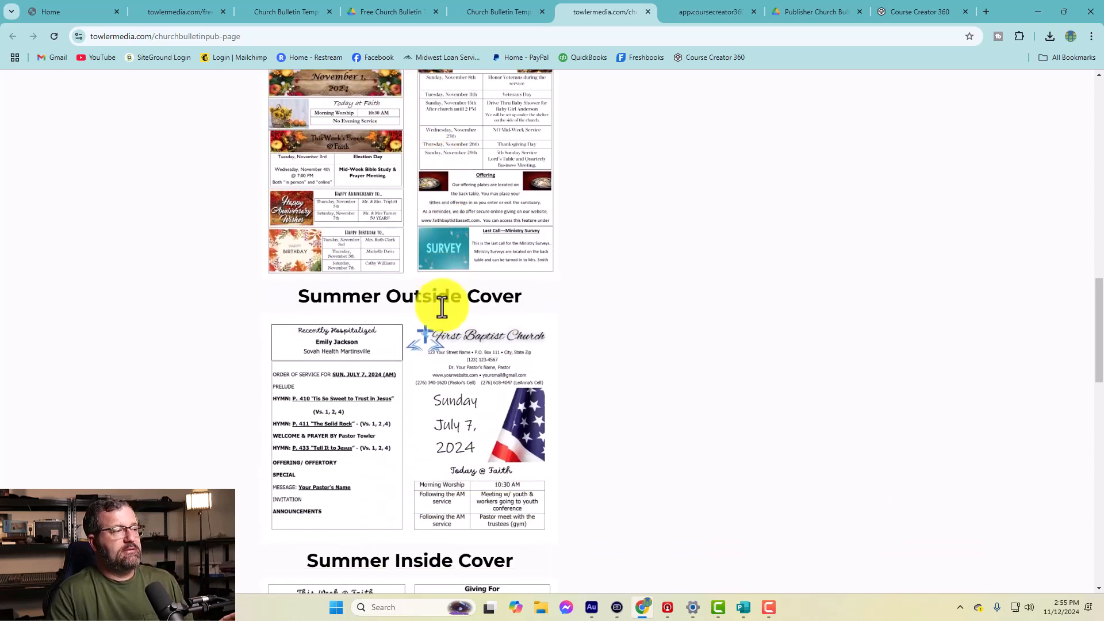
{"action": "scroll", "coordinate": [448, 313], "scroll_direction": "down", "scroll_amount": 2}
{"action": "scroll", "coordinate": [504, 323], "scroll_direction": "down", "scroll_amount": 4}
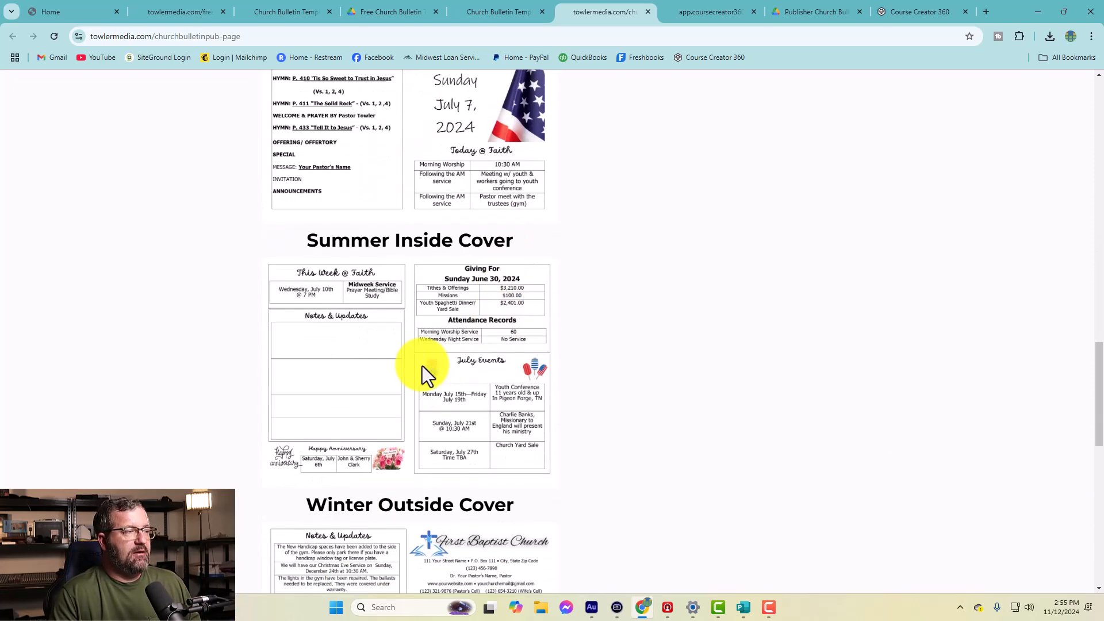
{"action": "scroll", "coordinate": [448, 384], "scroll_direction": "down", "scroll_amount": 2}
{"action": "scroll", "coordinate": [447, 380], "scroll_direction": "down", "scroll_amount": 9}
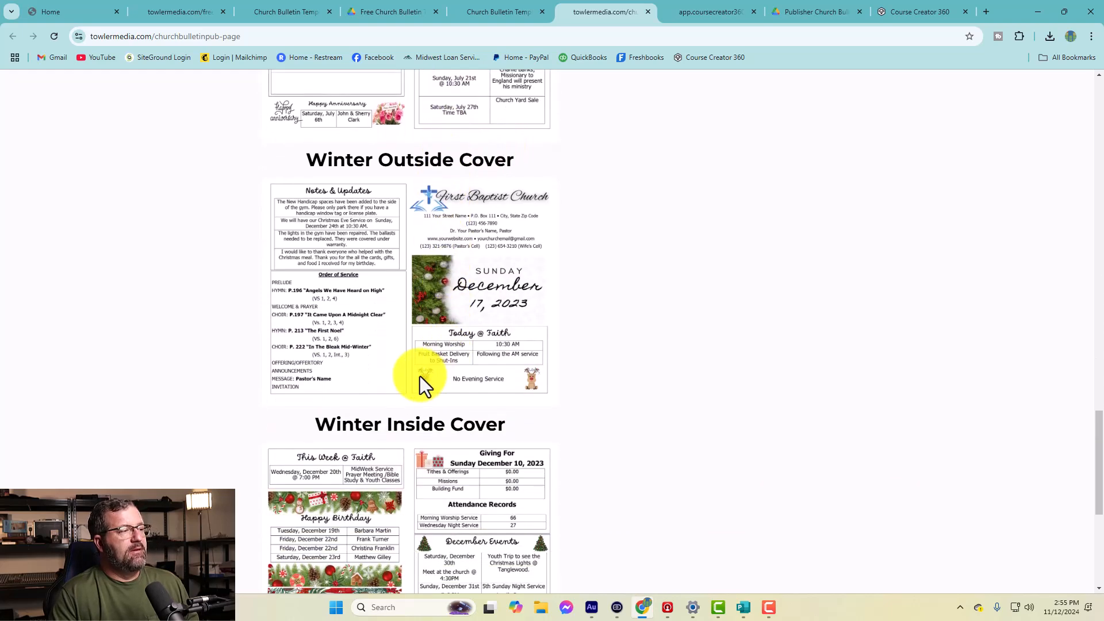
{"action": "scroll", "coordinate": [448, 276], "scroll_direction": "up", "scroll_amount": 8}
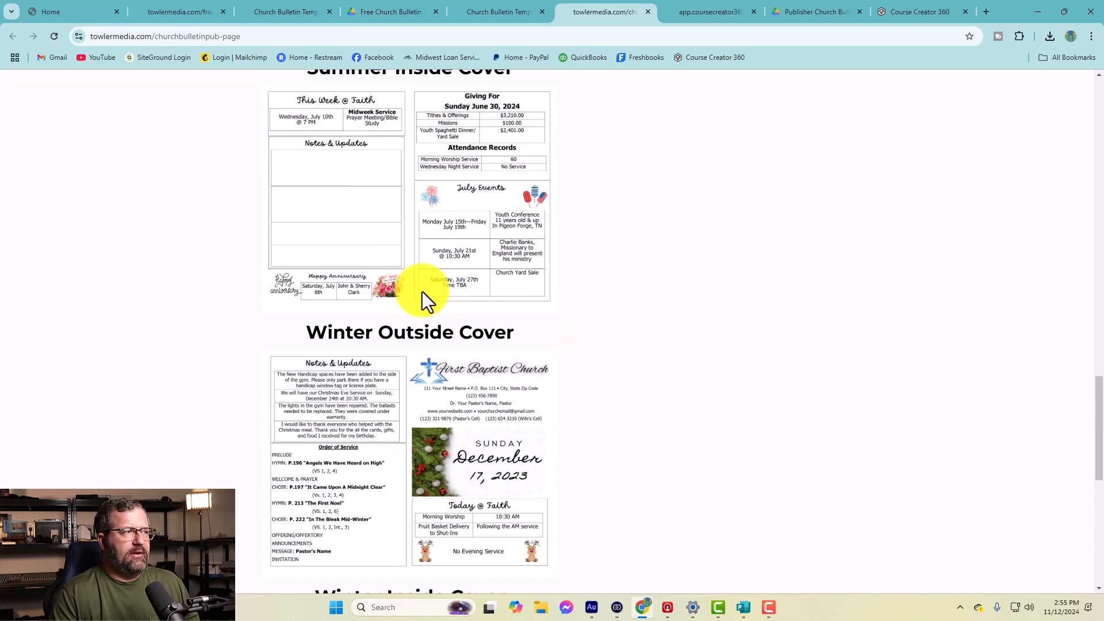
Step: Switch to the coursecreator360 thank-you page that offers the bulletin templates download
{"action": "left_click", "coordinate": [704, 12]}
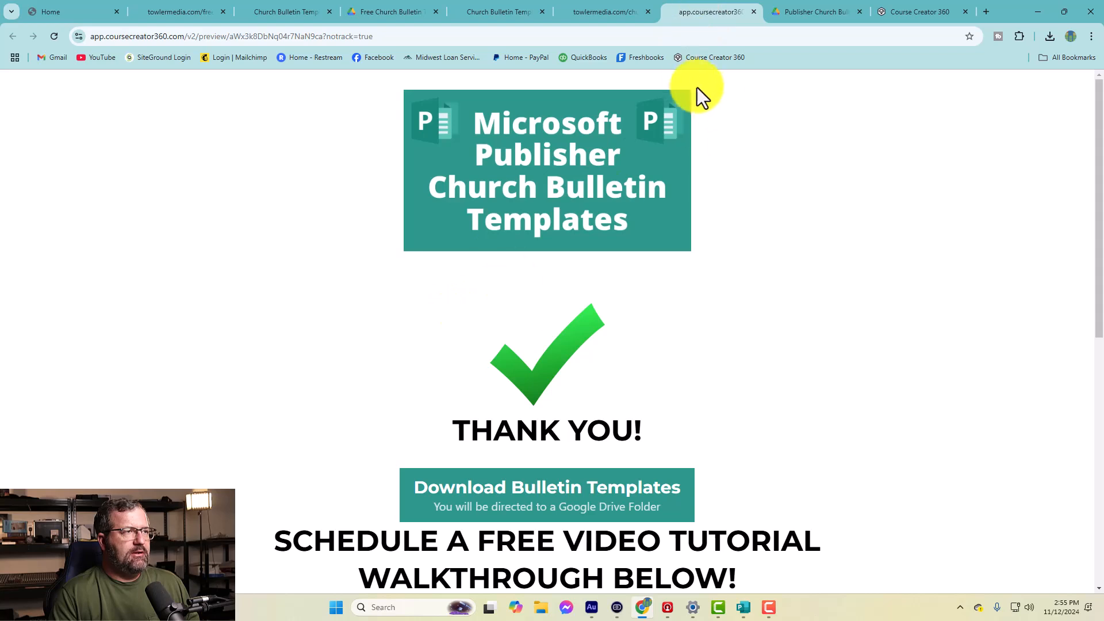